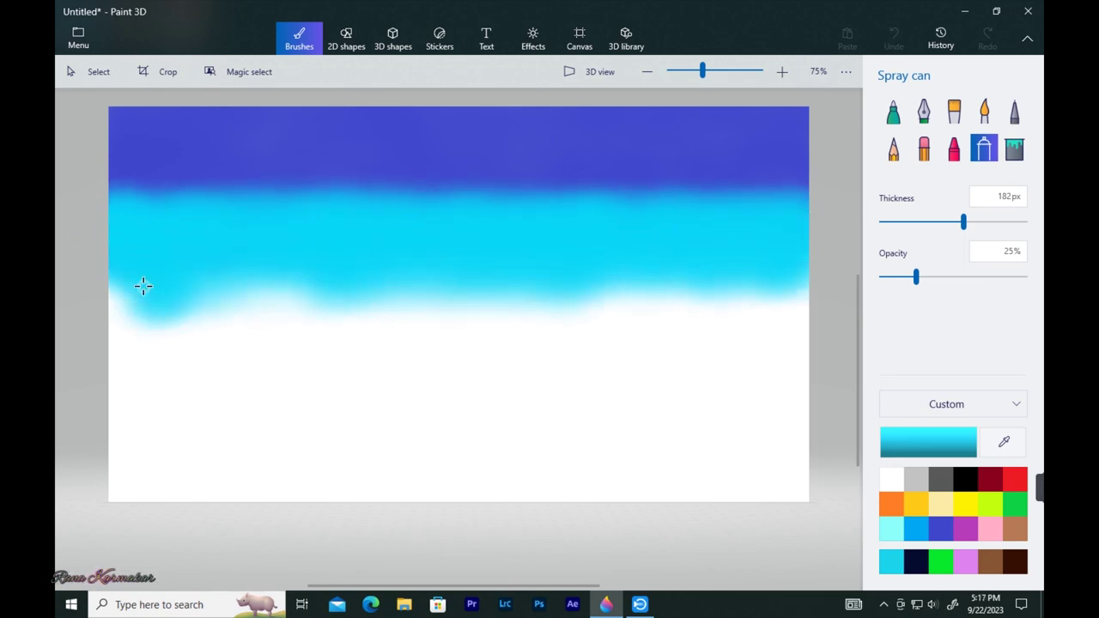
Lower the spray can opacity to 2% and spray cyan softly along the boundary between the dark blue and cyan bands.
click(884, 276)
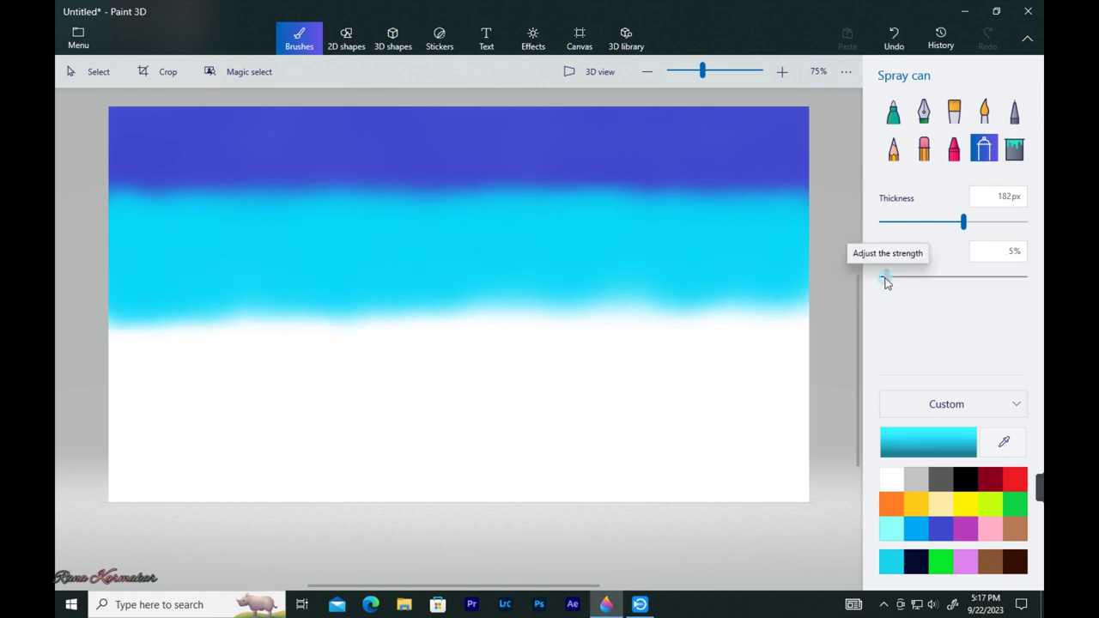
mouse_move(310, 186)
mouse_down()
mouse_move(680, 179)
mouse_move(583, 180)
mouse_up()
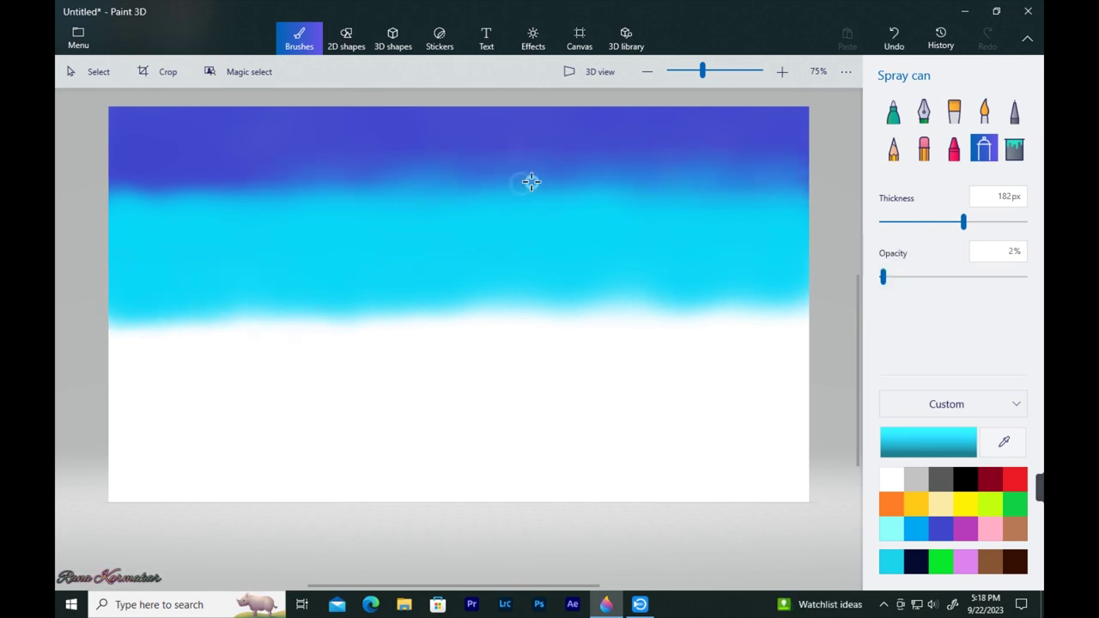
mouse_move(258, 181)
mouse_down()
mouse_move(117, 189)
mouse_move(199, 184)
mouse_move(115, 179)
mouse_move(287, 185)
mouse_move(183, 161)
mouse_move(175, 192)
mouse_move(509, 175)
mouse_move(756, 182)
mouse_move(508, 186)
mouse_move(436, 179)
mouse_move(498, 160)
mouse_move(164, 159)
mouse_move(282, 157)
mouse_move(265, 189)
mouse_move(571, 160)
mouse_up()
mouse_move(807, 187)
mouse_down()
mouse_move(683, 153)
mouse_move(749, 194)
mouse_move(742, 166)
mouse_move(619, 192)
mouse_move(556, 253)
mouse_up()
Mix a custom orange-red, raise the spray opacity to 36%, and spray a full-width band below the cyan one.
click(1016, 479)
click(928, 443)
drag(426, 395, 424, 396)
click(503, 433)
drag(884, 275, 933, 276)
mouse_move(210, 336)
mouse_down()
mouse_move(590, 341)
mouse_move(693, 323)
mouse_move(181, 332)
mouse_move(503, 319)
mouse_move(218, 311)
mouse_move(761, 305)
mouse_move(141, 306)
mouse_move(643, 295)
mouse_move(155, 294)
mouse_move(335, 363)
mouse_move(375, 335)
mouse_up()
Sample the cyan from the canvas and spray it along the orange band's upper edge at 3% opacity.
click(1004, 443)
click(658, 249)
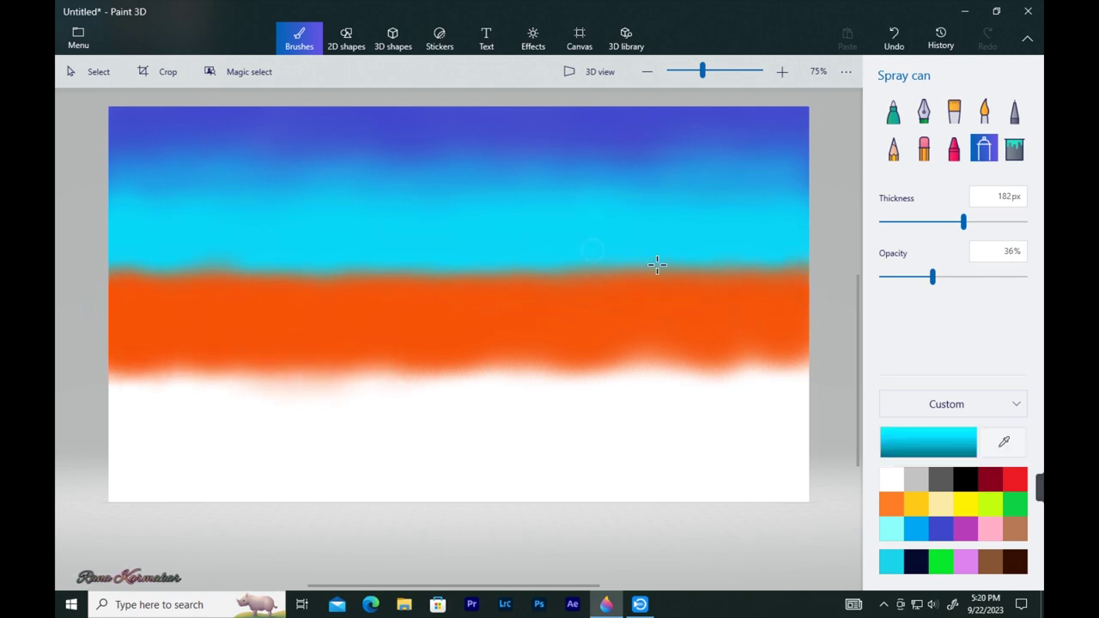
drag(932, 278, 885, 278)
drag(697, 266, 668, 273)
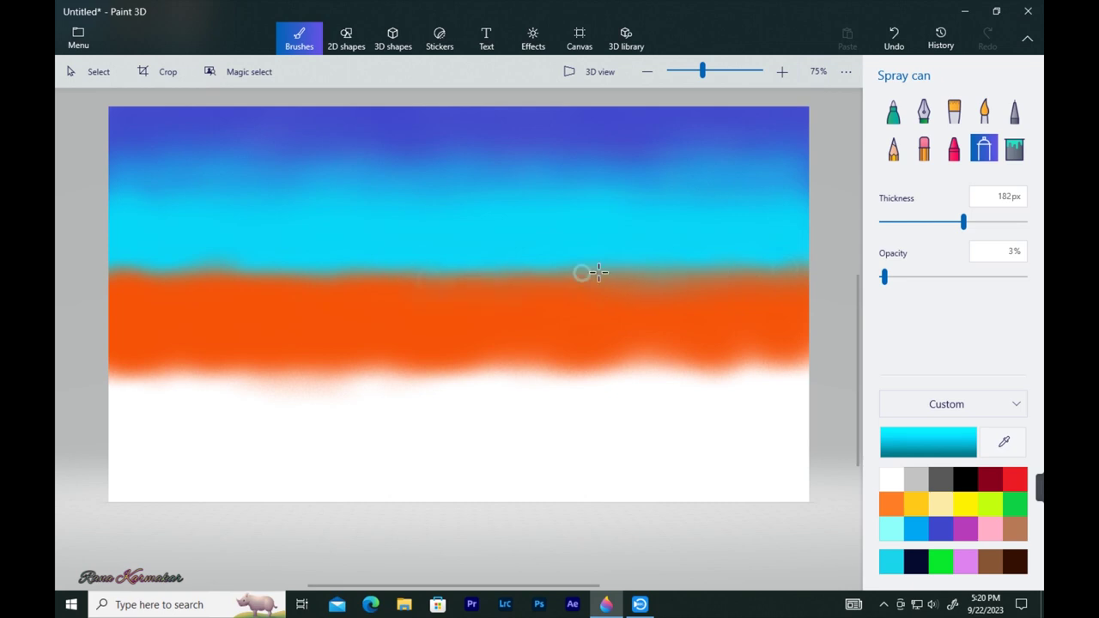
mouse_move(598, 273)
mouse_down()
mouse_move(118, 271)
mouse_move(304, 276)
mouse_up()
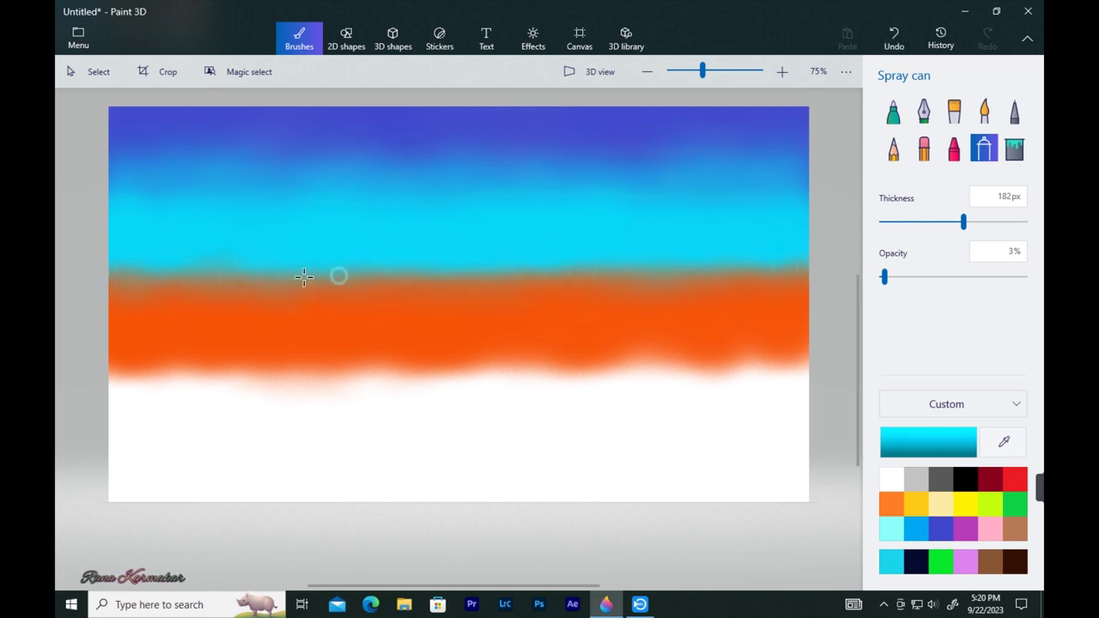
mouse_move(547, 271)
mouse_down()
mouse_move(760, 270)
mouse_move(151, 288)
mouse_move(146, 272)
mouse_move(311, 282)
mouse_move(160, 273)
mouse_up()
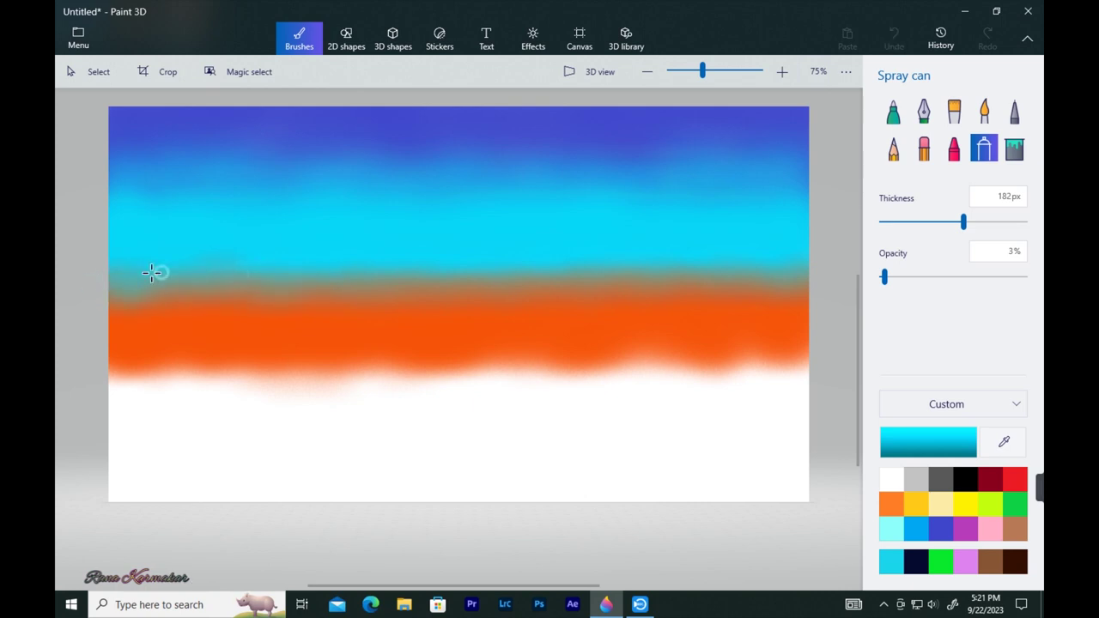
Sample the orange and spray it repeatedly over the cyan band's lower edge, first at 3% and finally at 4% opacity.
click(1005, 443)
click(381, 286)
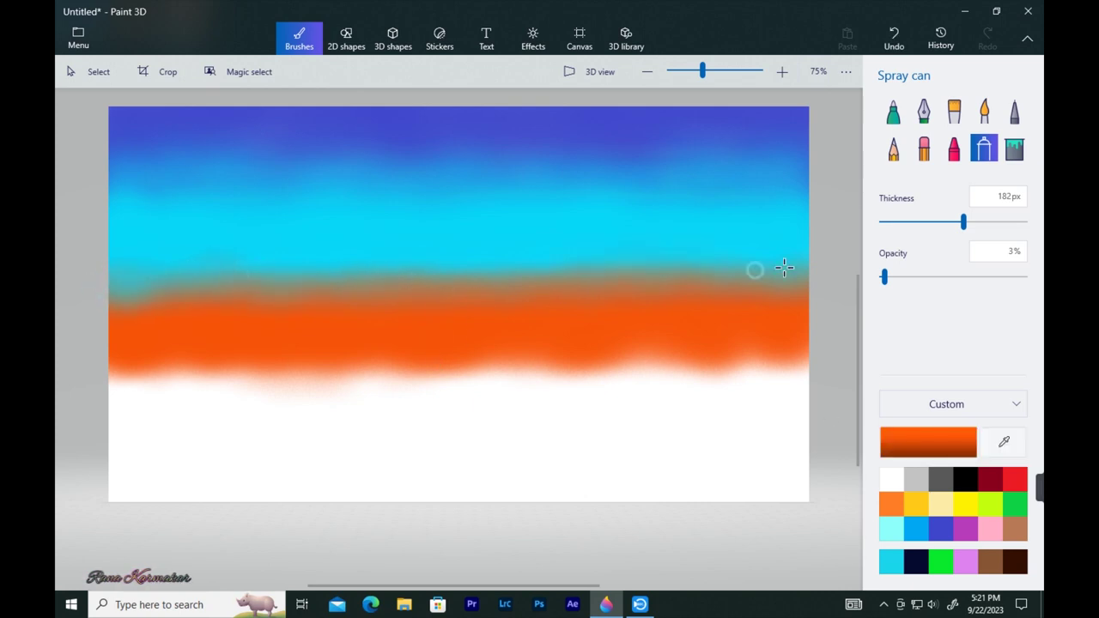
mouse_move(553, 266)
mouse_down()
mouse_move(186, 286)
mouse_move(355, 296)
mouse_up()
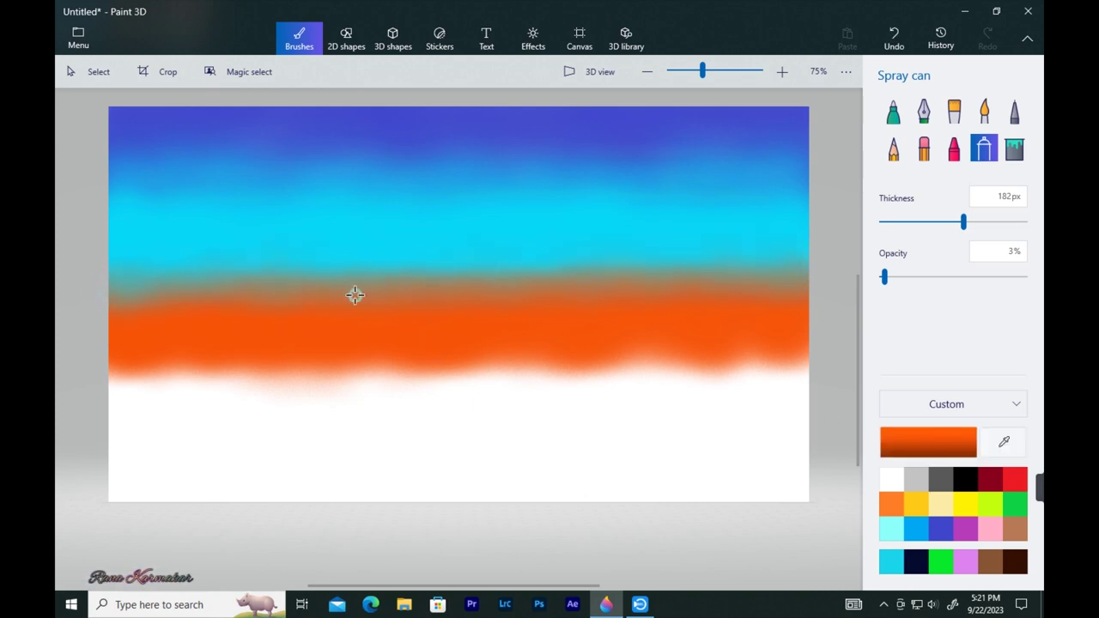
mouse_move(171, 266)
mouse_down()
mouse_move(246, 296)
mouse_move(317, 269)
mouse_move(423, 281)
mouse_up()
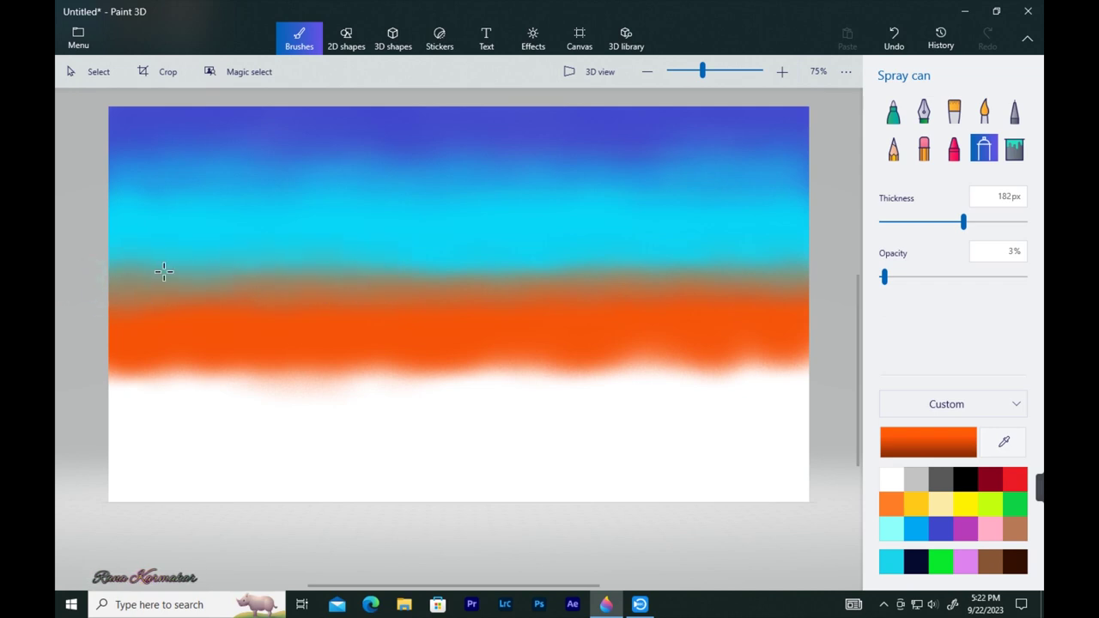
mouse_move(481, 268)
mouse_down()
mouse_move(446, 274)
mouse_move(621, 265)
mouse_up()
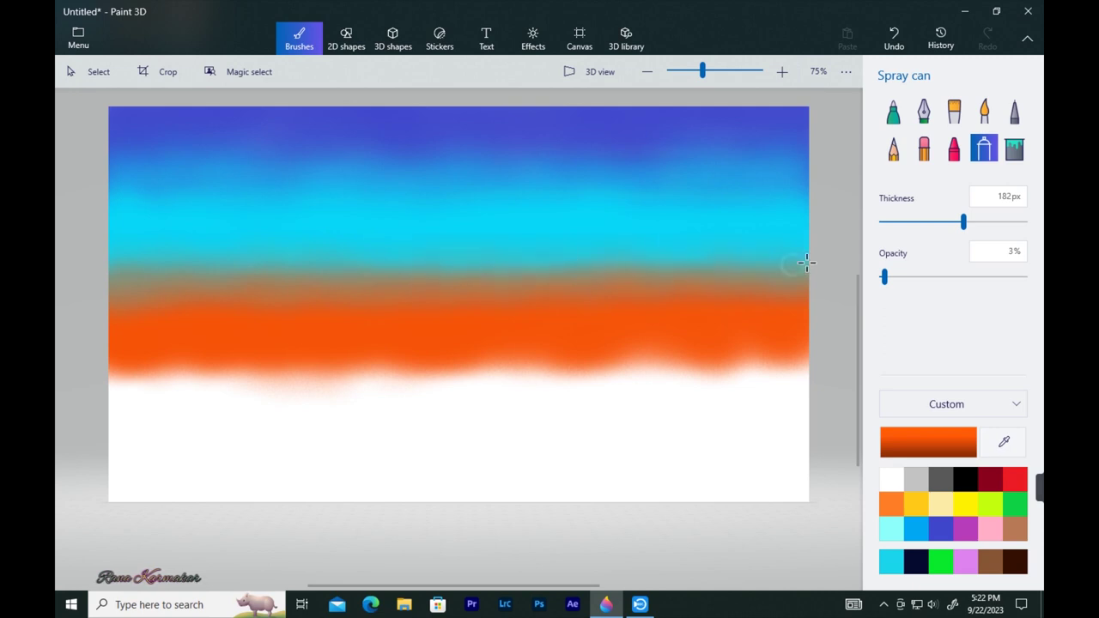
mouse_move(712, 286)
mouse_down()
mouse_move(638, 301)
mouse_move(98, 310)
mouse_move(349, 295)
mouse_up()
click(887, 276)
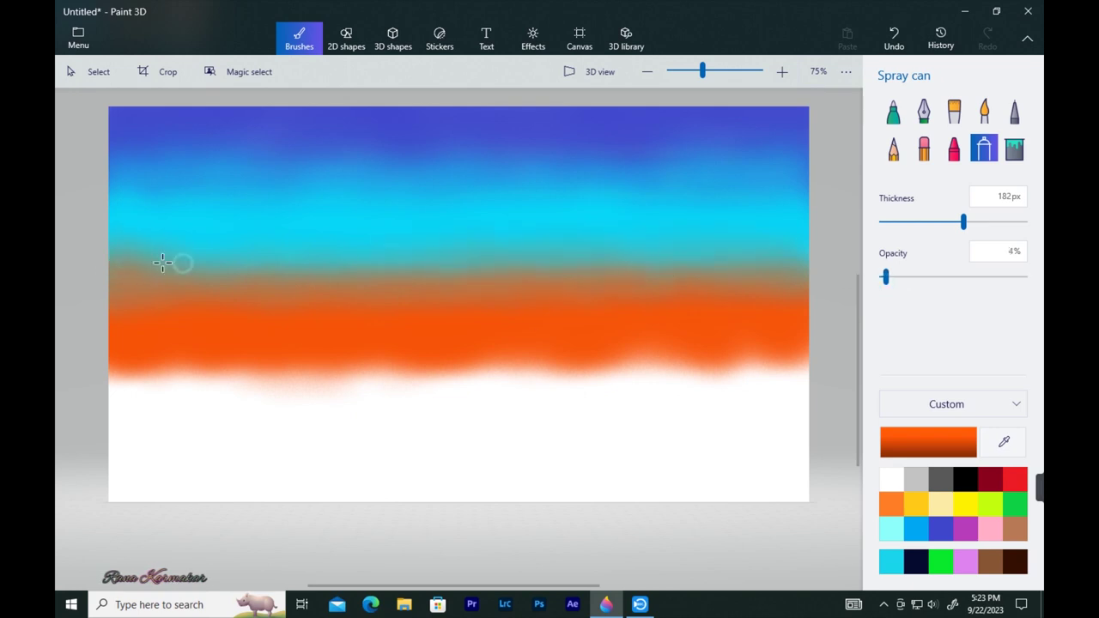
drag(163, 263, 567, 266)
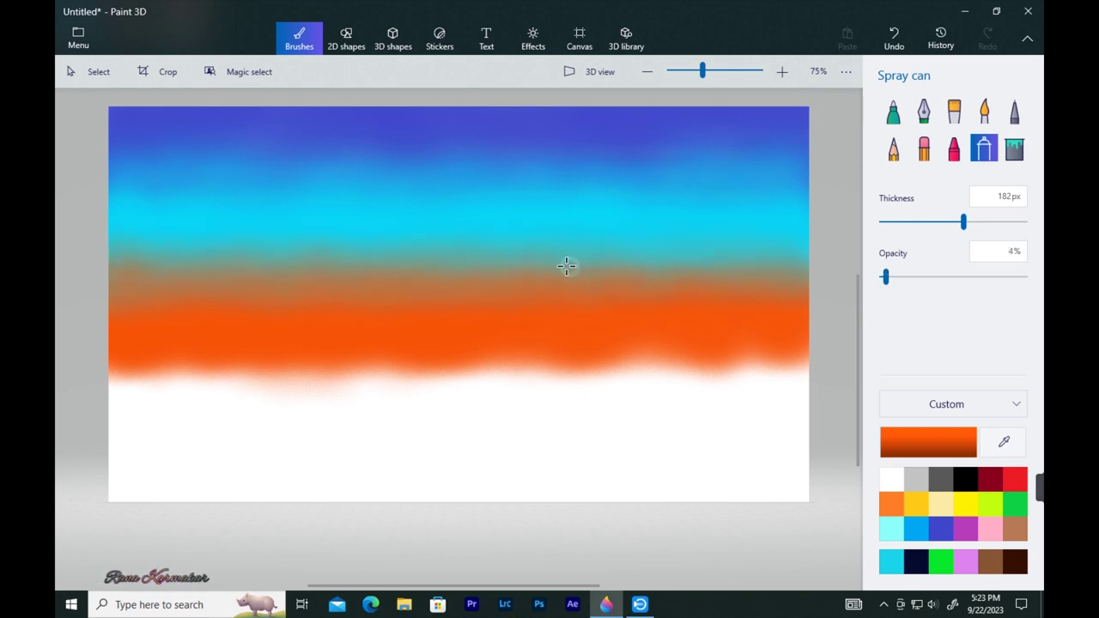
Alternate sampled cyan and sampled orange sprays across the cyan-orange transition at 4% opacity to smooth it.
key(i)
click(368, 231)
drag(107, 251, 301, 250)
key(i)
click(396, 323)
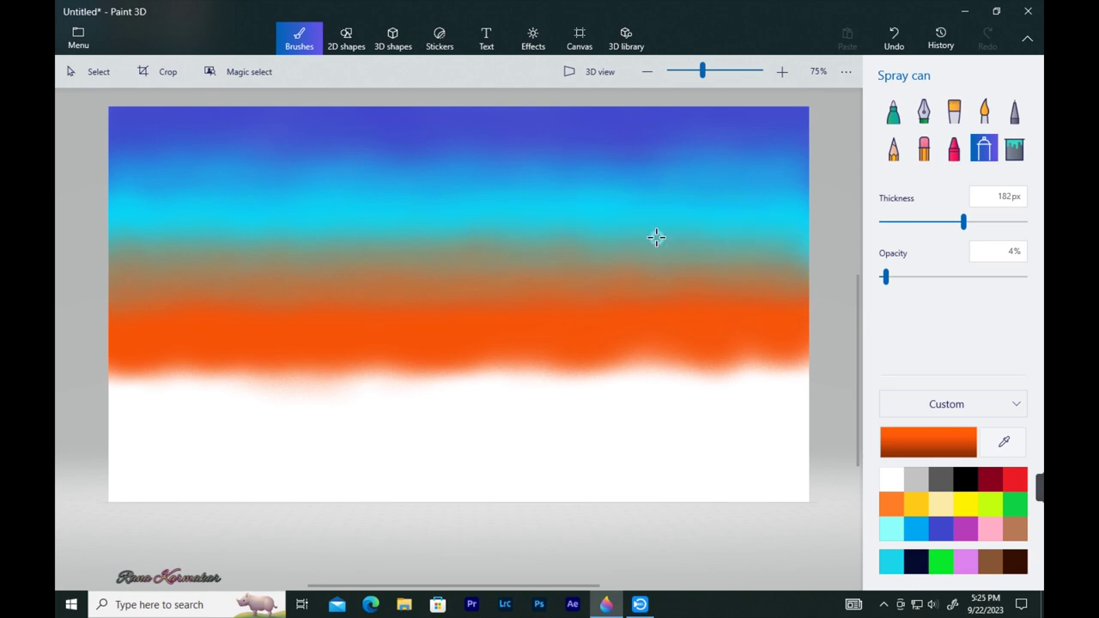
click(1005, 447)
click(636, 212)
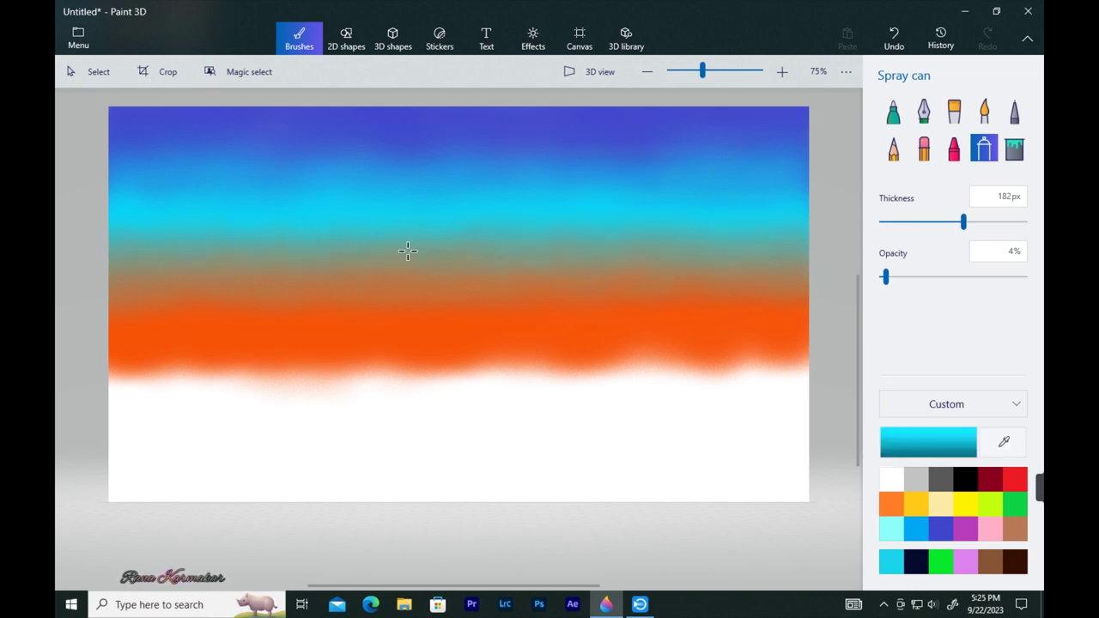
Sample the orange again and spray a faint tint across the bright cyan band.
click(1003, 448)
click(550, 331)
mouse_move(135, 211)
mouse_down()
mouse_move(190, 223)
mouse_move(369, 221)
mouse_up()
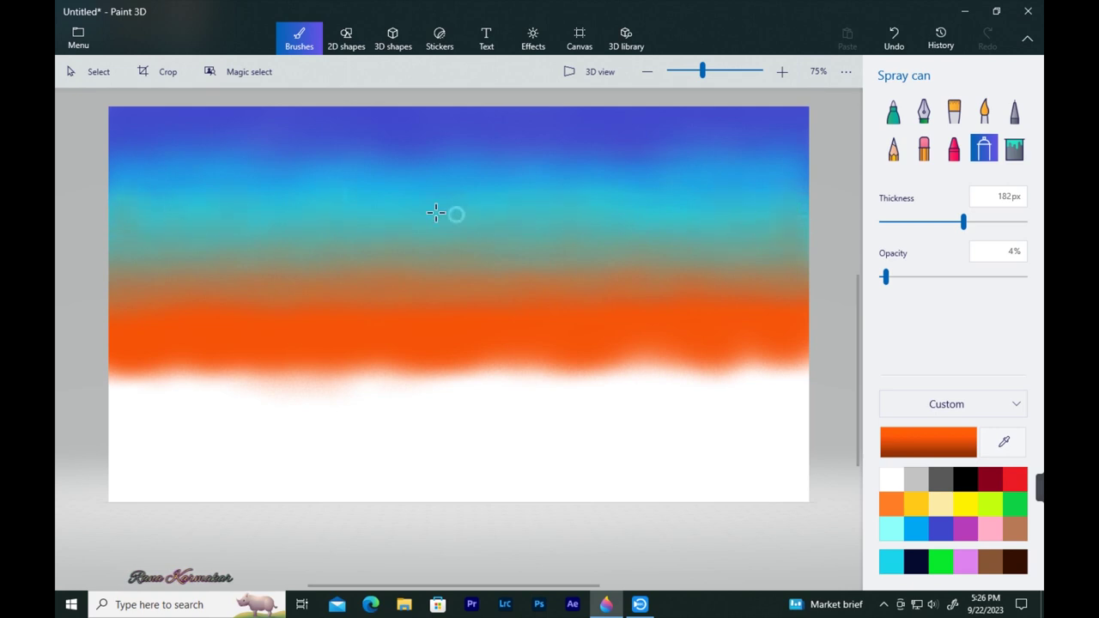
Spray a full-width yellow band directly below the orange band.
click(965, 505)
mouse_move(106, 380)
mouse_down()
mouse_move(799, 380)
mouse_move(565, 373)
mouse_move(288, 395)
mouse_move(119, 379)
mouse_move(636, 384)
mouse_move(190, 385)
mouse_move(505, 376)
mouse_move(623, 386)
mouse_up()
Sample the orange, set the opacity to 6%, and spray it along the yellow band's upper edge.
key(i)
click(885, 279)
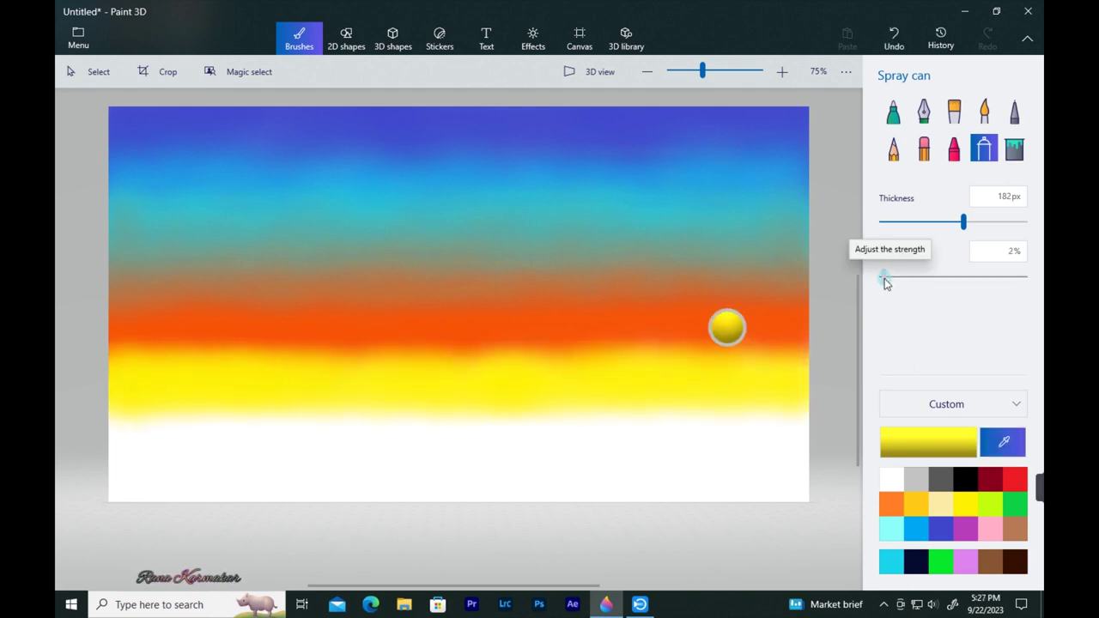
click(549, 326)
drag(884, 278, 889, 277)
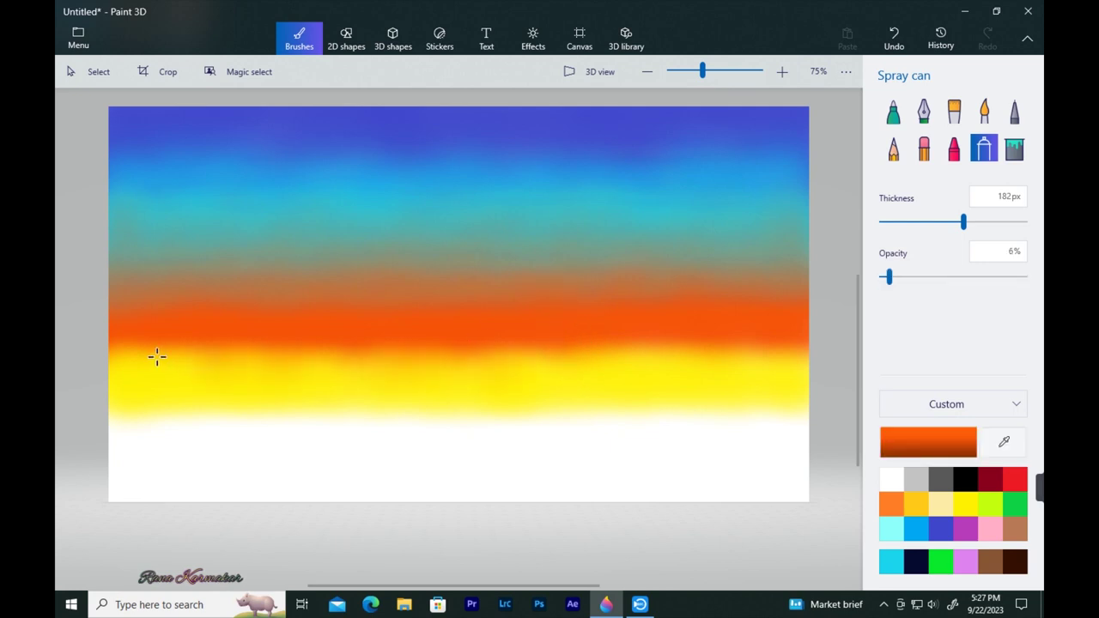
mouse_move(157, 358)
mouse_down()
mouse_move(793, 358)
mouse_move(220, 356)
mouse_move(655, 355)
mouse_move(226, 353)
mouse_move(263, 362)
mouse_move(221, 351)
mouse_move(555, 364)
mouse_move(757, 349)
mouse_move(672, 369)
mouse_up()
mouse_move(311, 363)
mouse_down()
mouse_move(262, 363)
mouse_move(479, 382)
mouse_move(132, 370)
mouse_move(360, 357)
mouse_up()
Sample the yellow and spray it along the orange band's lower edge to soften the transition.
click(1004, 442)
click(722, 396)
drag(249, 340, 453, 342)
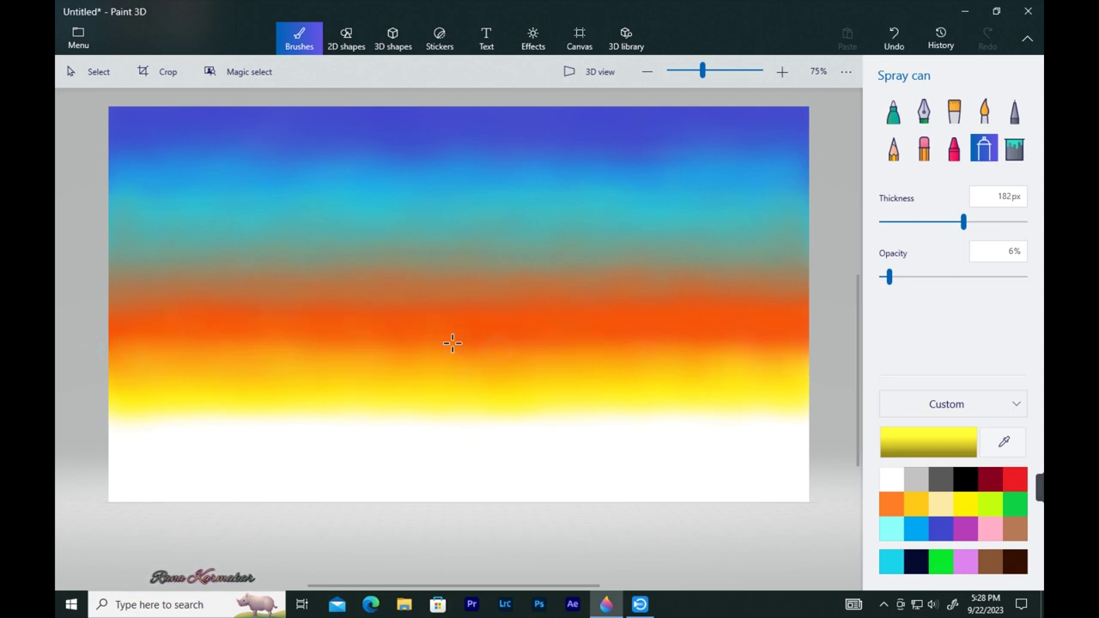
Sample the dark blue from the sky's top band as the spray color.
click(1004, 441)
click(348, 130)
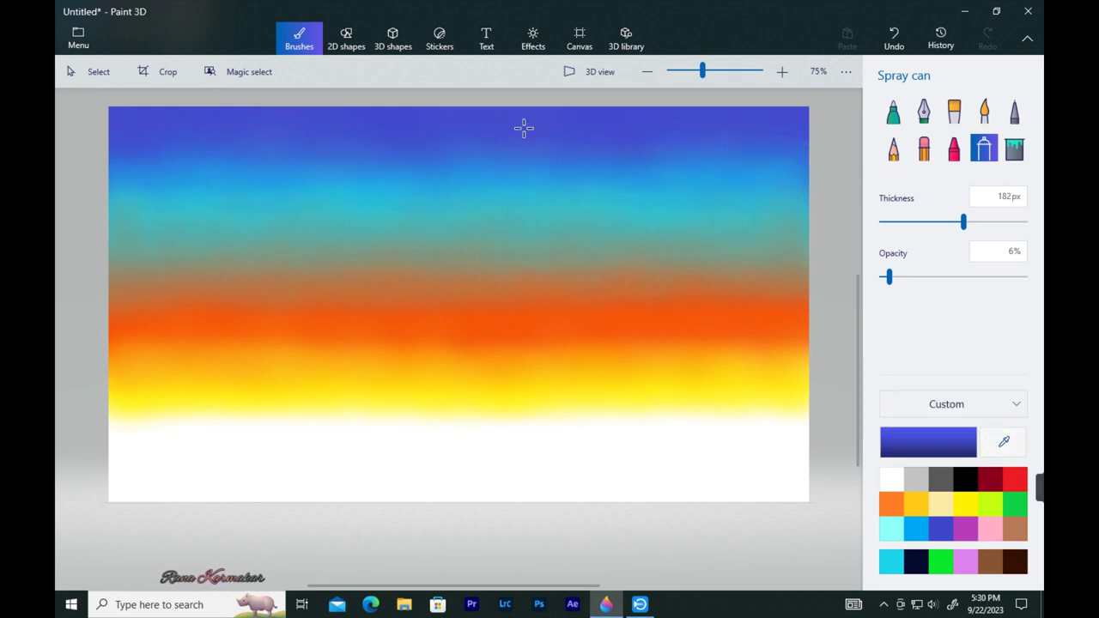
Draw a small circle with solid white fill for the sun, centered on the yellow horizon.
click(348, 36)
drag(364, 281, 463, 399)
click(899, 146)
click(808, 178)
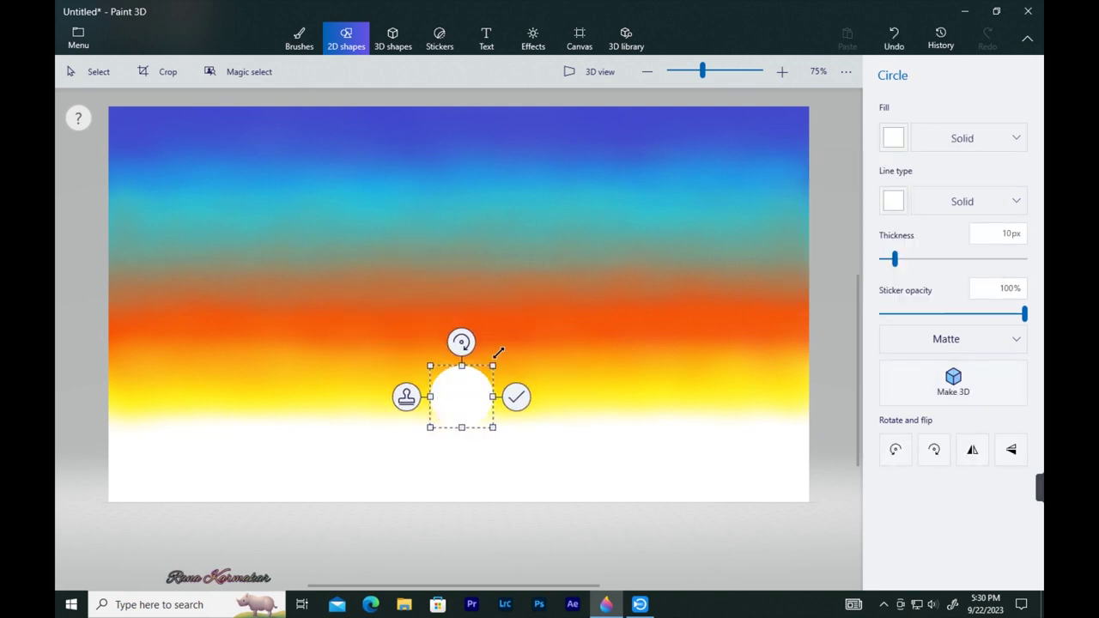
click(498, 378)
Set the spray can to 90 px thickness and a custom pale yellow, then spray around the edge of the white sun.
click(299, 38)
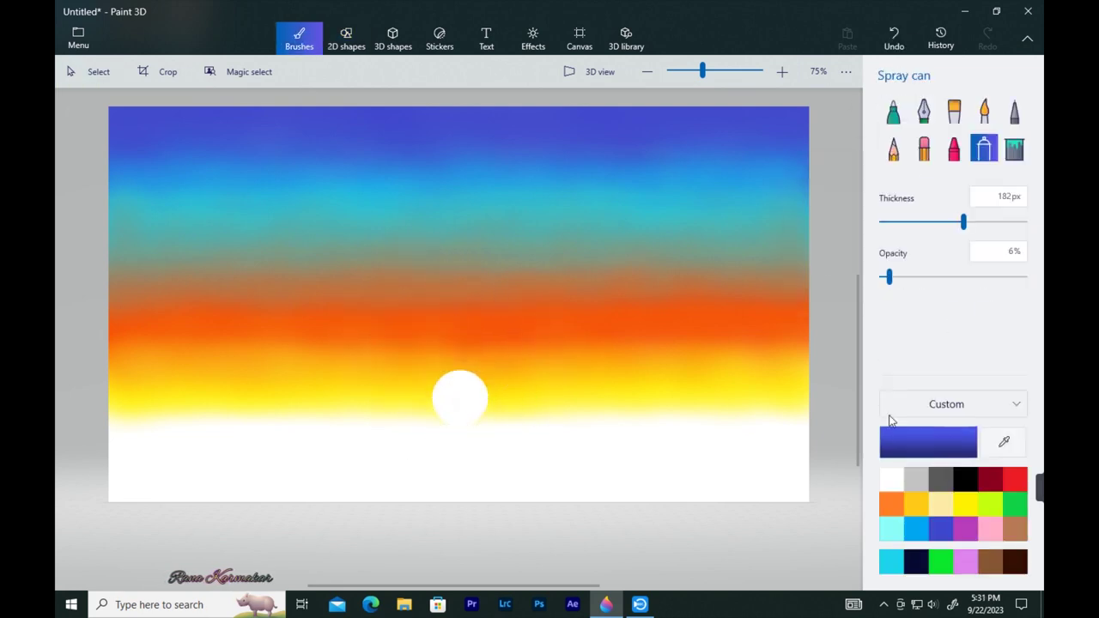
drag(963, 222, 916, 223)
click(959, 502)
click(929, 444)
click(477, 439)
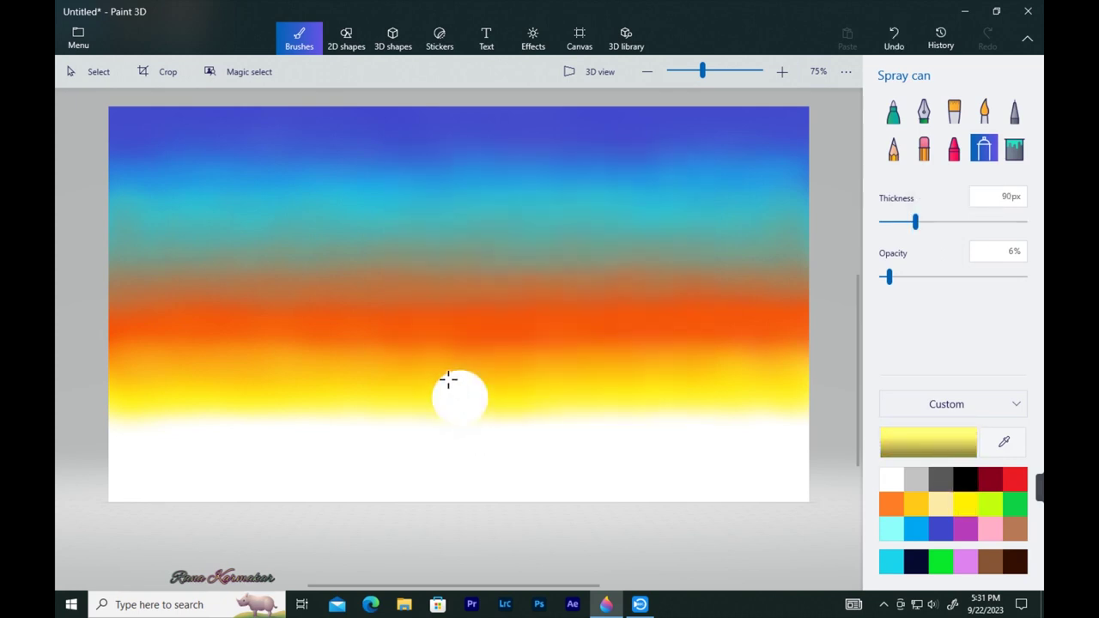
mouse_move(446, 381)
mouse_down()
mouse_move(435, 413)
mouse_move(447, 377)
mouse_move(469, 370)
mouse_move(490, 406)
mouse_move(486, 375)
mouse_move(470, 372)
mouse_move(430, 398)
mouse_move(431, 417)
mouse_move(480, 373)
mouse_move(488, 409)
mouse_move(476, 366)
mouse_move(435, 371)
mouse_move(428, 415)
mouse_up()
Spray white over the sun to brighten its core.
click(893, 477)
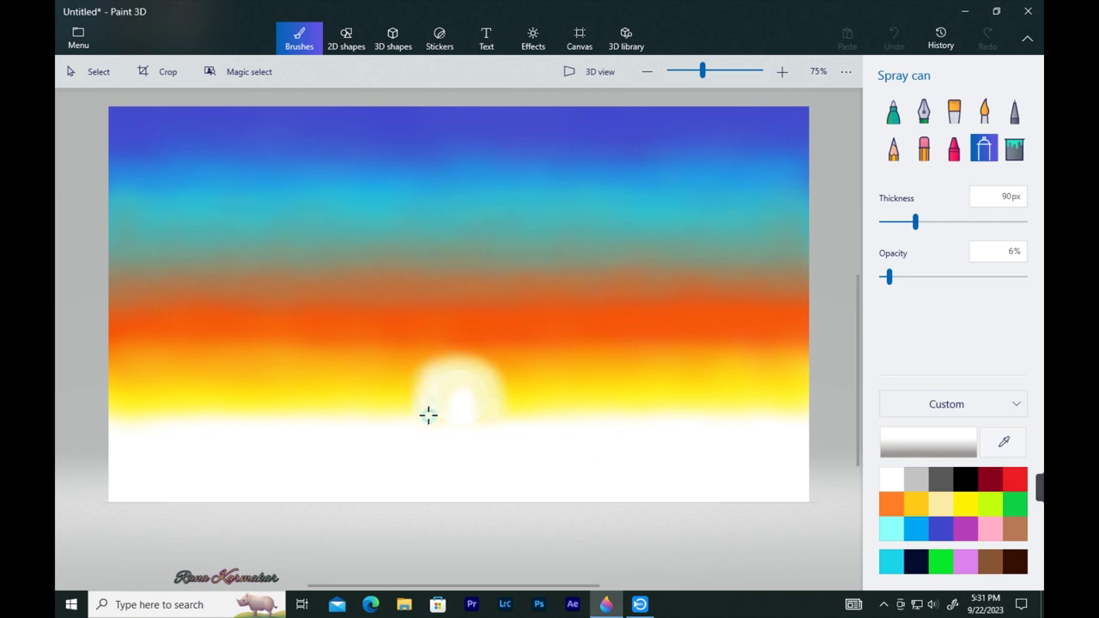
mouse_move(464, 371)
mouse_down()
mouse_move(441, 408)
mouse_move(425, 408)
mouse_move(493, 394)
mouse_move(462, 389)
mouse_move(463, 366)
mouse_move(478, 424)
mouse_move(448, 370)
mouse_move(427, 391)
mouse_move(469, 365)
mouse_move(462, 419)
mouse_move(456, 389)
mouse_up()
Mix a custom light yellow and spray a soft halo around the white sun at 6% opacity.
click(965, 504)
click(903, 442)
click(509, 194)
click(476, 442)
drag(439, 352, 410, 413)
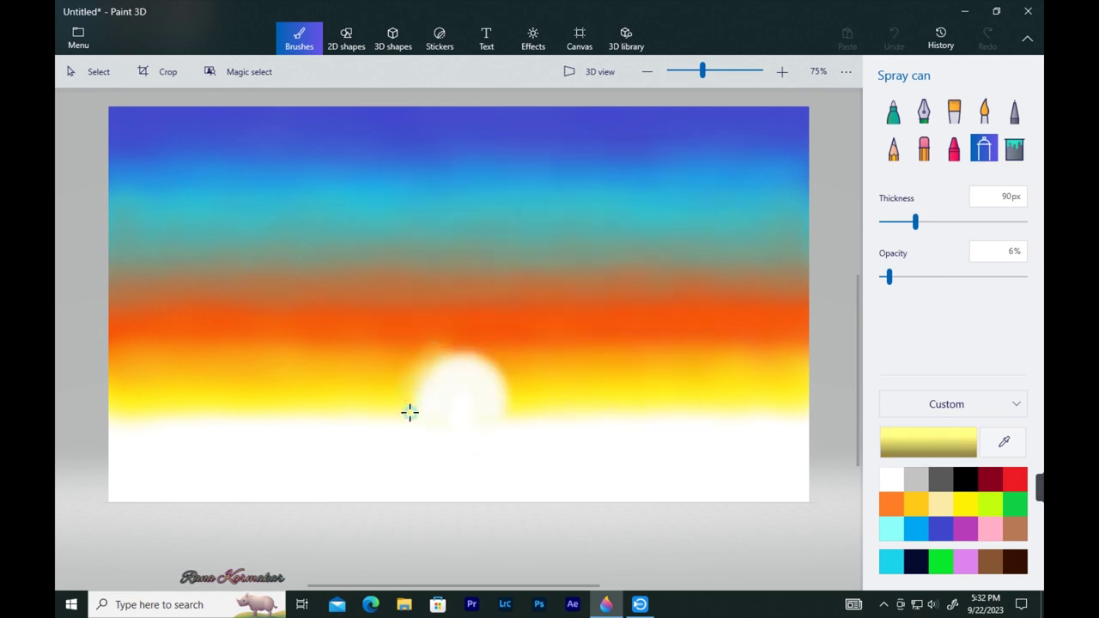
drag(449, 352, 505, 370)
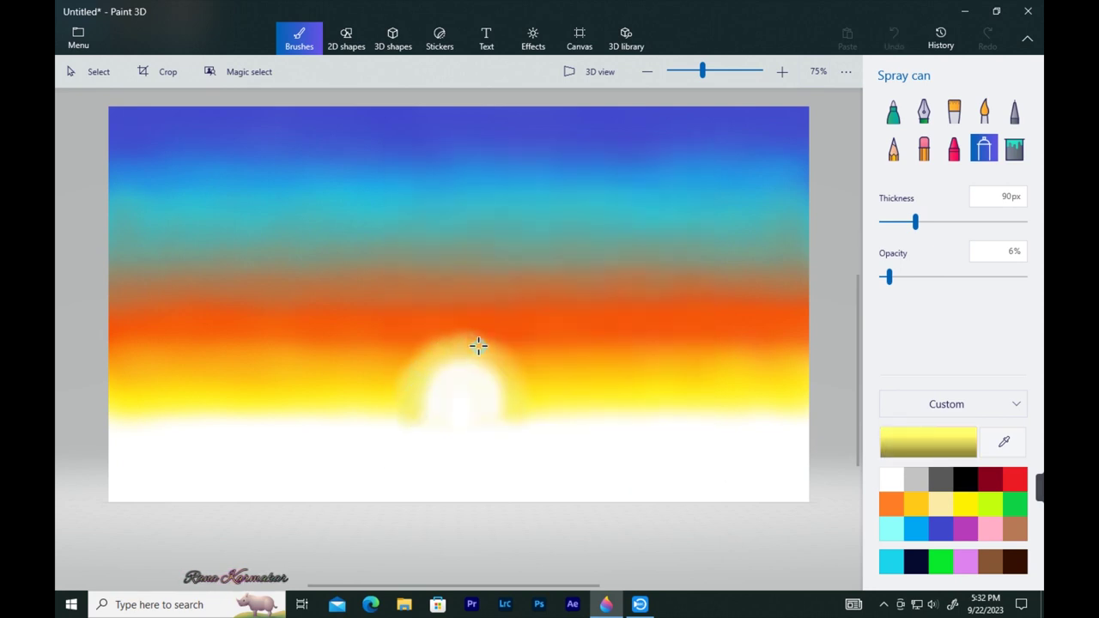
mouse_move(478, 345)
mouse_down()
mouse_move(518, 414)
mouse_move(507, 368)
mouse_move(437, 345)
mouse_up()
Spray a stronger yellow around the sun to widen its glow into the orange band.
mouse_move(421, 394)
mouse_down()
mouse_move(448, 347)
mouse_move(421, 344)
mouse_move(396, 411)
mouse_move(462, 335)
mouse_move(477, 333)
mouse_move(517, 352)
mouse_move(527, 390)
mouse_move(451, 330)
mouse_move(404, 371)
mouse_move(451, 333)
mouse_move(491, 337)
mouse_up()
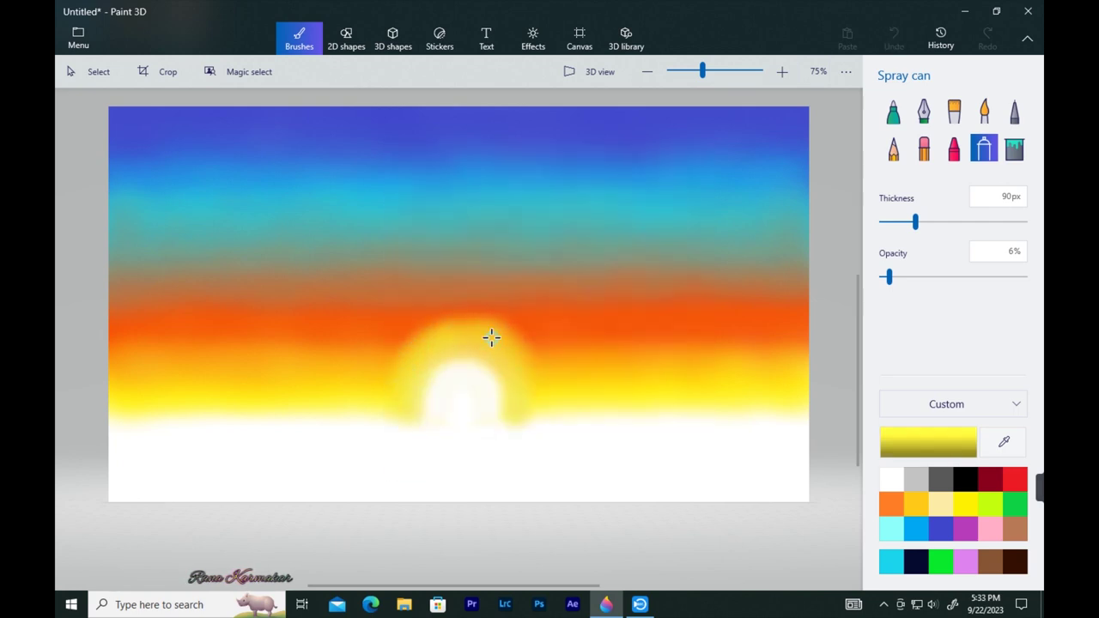
mouse_move(534, 387)
mouse_down()
mouse_move(460, 321)
mouse_move(421, 337)
mouse_up()
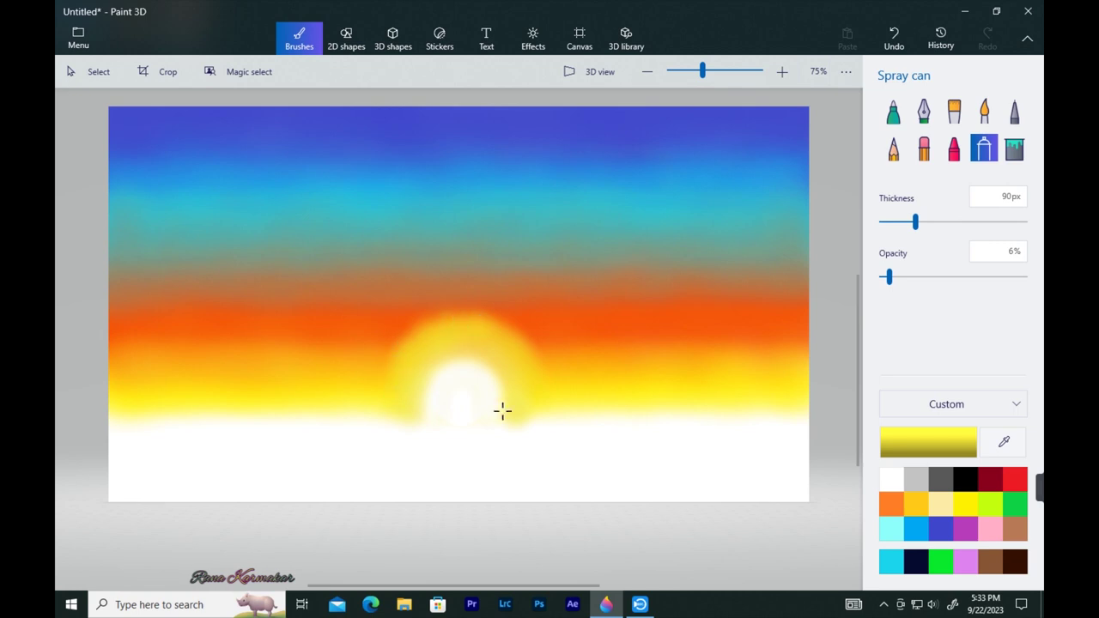
drag(514, 328, 479, 328)
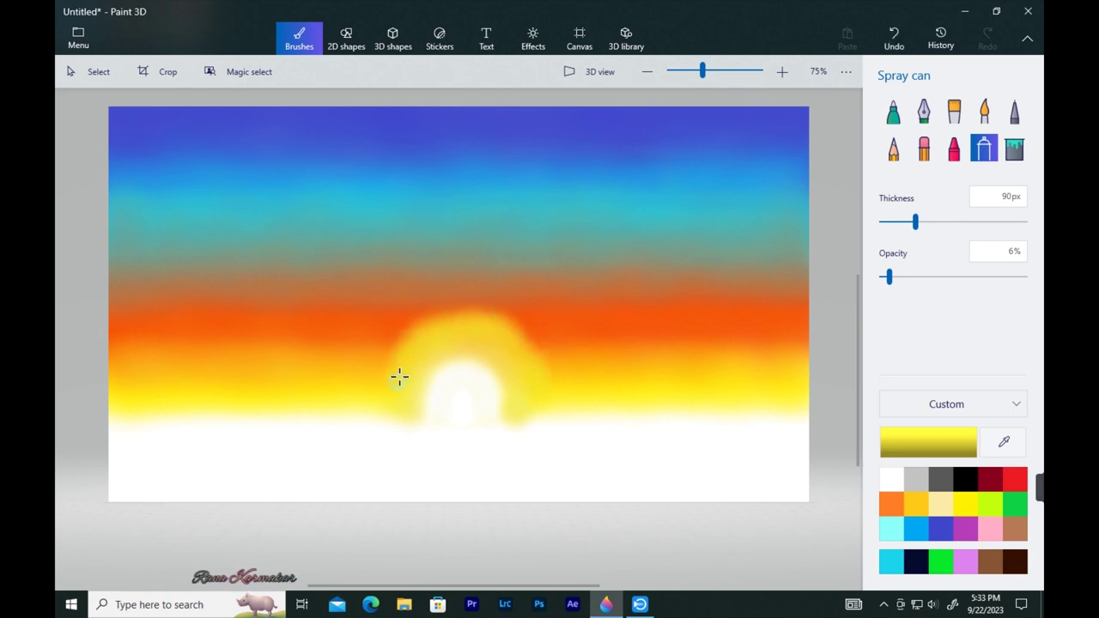
Spray a paler yellow ring around the outside of the sun's glow.
mouse_move(451, 299)
mouse_down()
mouse_move(411, 320)
mouse_move(380, 380)
mouse_up()
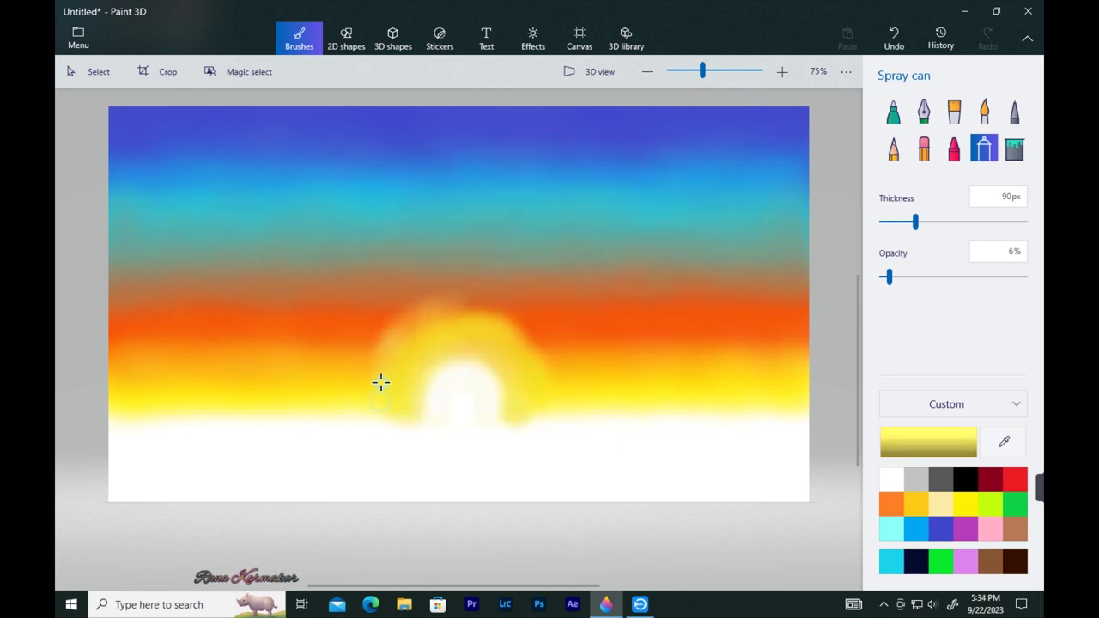
mouse_move(421, 308)
mouse_down()
mouse_move(489, 304)
mouse_move(552, 377)
mouse_move(532, 329)
mouse_move(452, 301)
mouse_move(382, 351)
mouse_up()
mouse_move(379, 393)
mouse_down()
mouse_move(488, 300)
mouse_move(535, 351)
mouse_up()
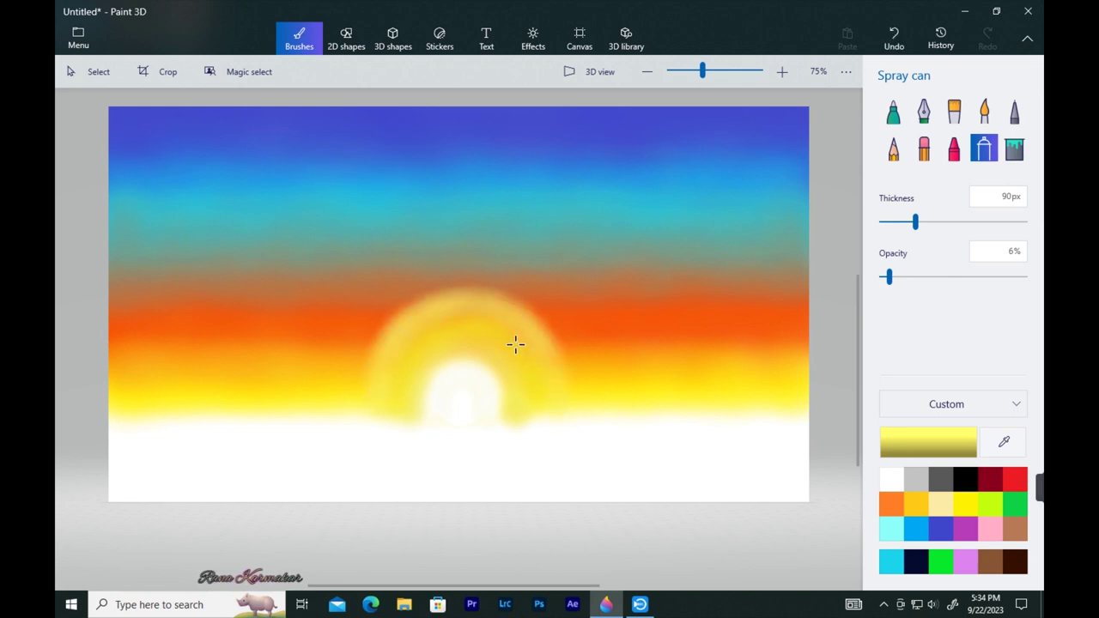
Lower the opacity to 2%, mix a brighter custom yellow, and spray it over and beyond the glow's outer ring.
drag(889, 276, 883, 277)
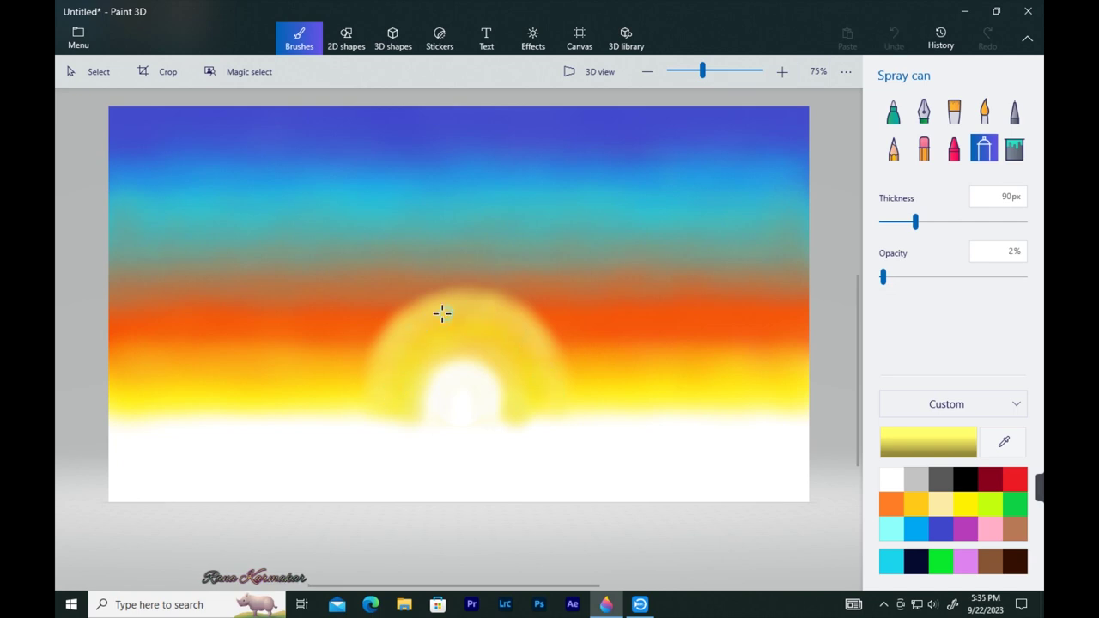
click(933, 443)
click(606, 194)
click(476, 441)
mouse_move(438, 287)
mouse_down()
mouse_move(384, 319)
mouse_move(493, 285)
mouse_move(559, 341)
mouse_move(491, 281)
mouse_move(411, 296)
mouse_up()
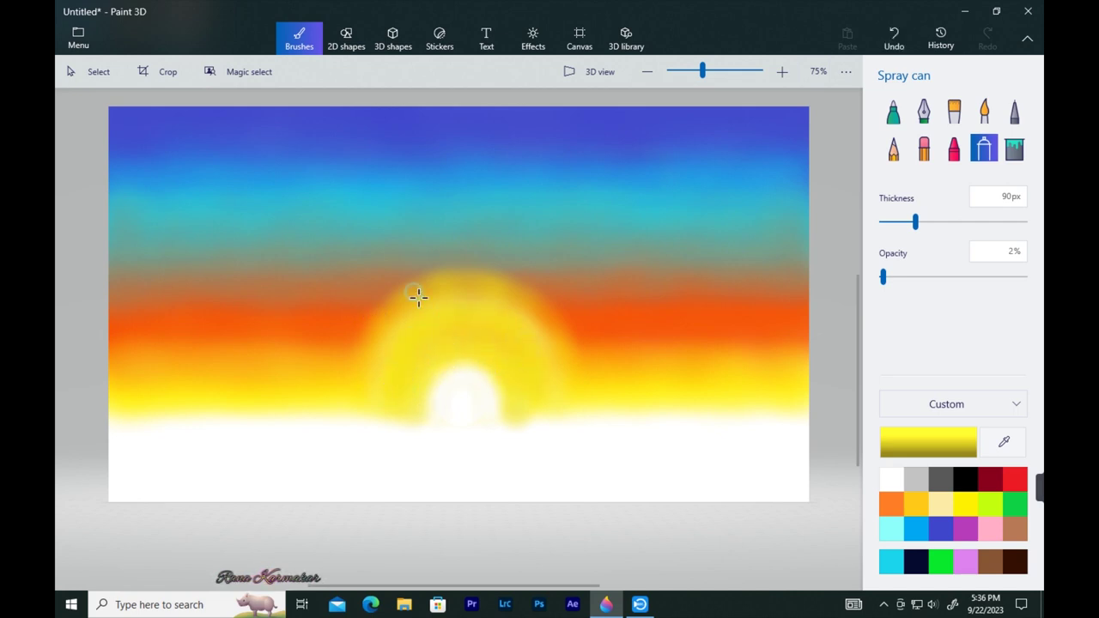
mouse_move(418, 297)
mouse_down()
mouse_move(520, 300)
mouse_move(556, 325)
mouse_move(427, 289)
mouse_move(375, 326)
mouse_up()
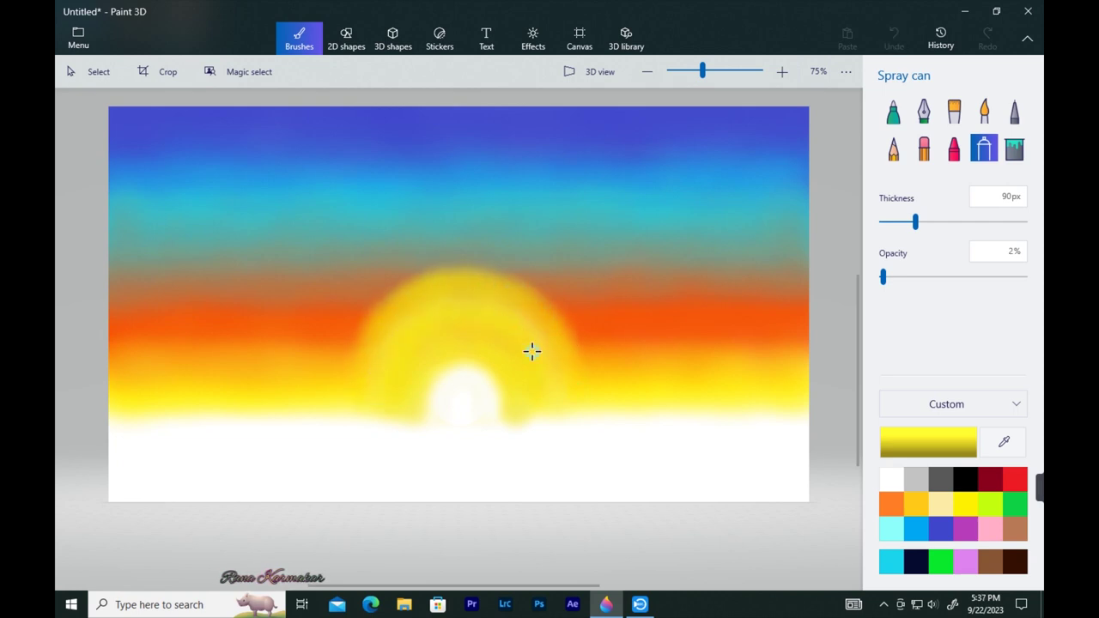
Sample the white from the sun's center and spray it around the core to blend it into the yellow glow.
click(1004, 442)
click(464, 397)
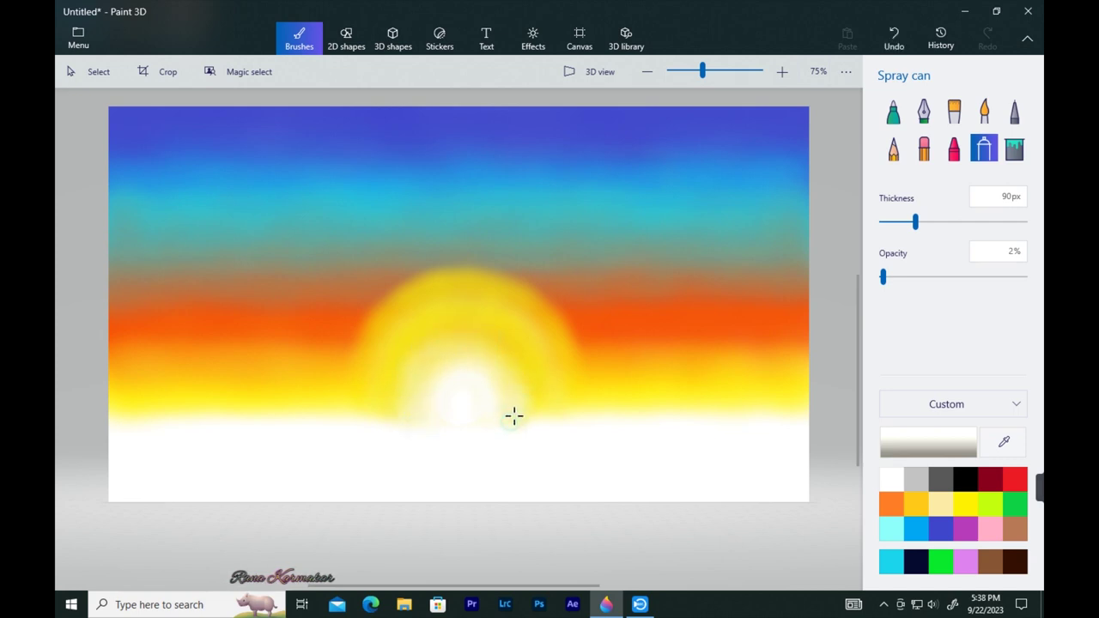
drag(450, 368, 473, 388)
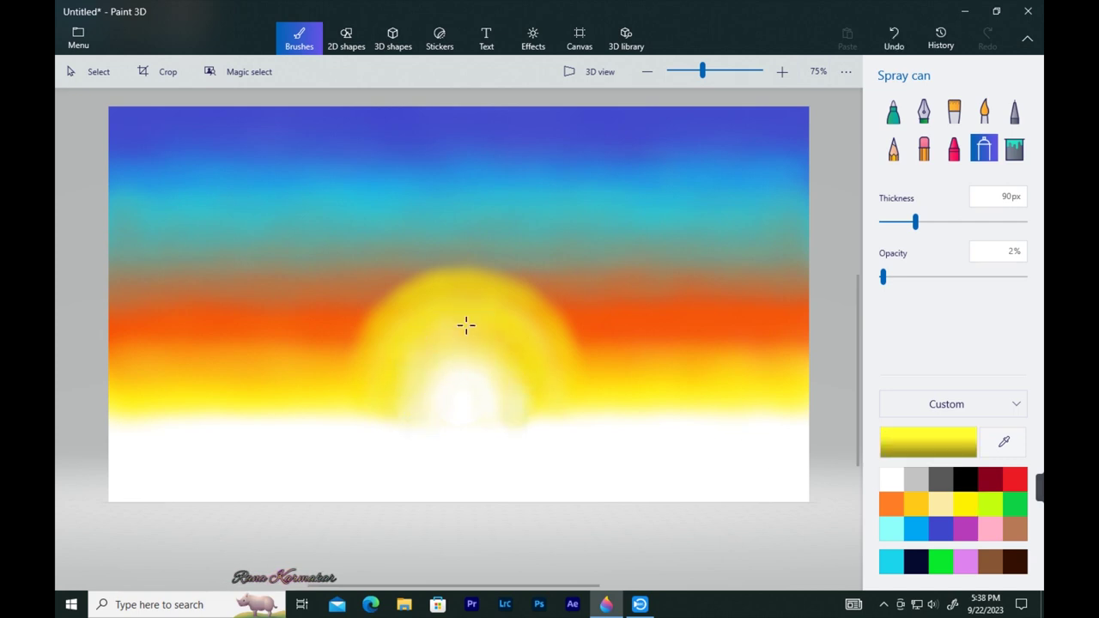
Sample the orange from the sky band and spray it over the outer ring of the sun's glow.
click(997, 444)
click(668, 318)
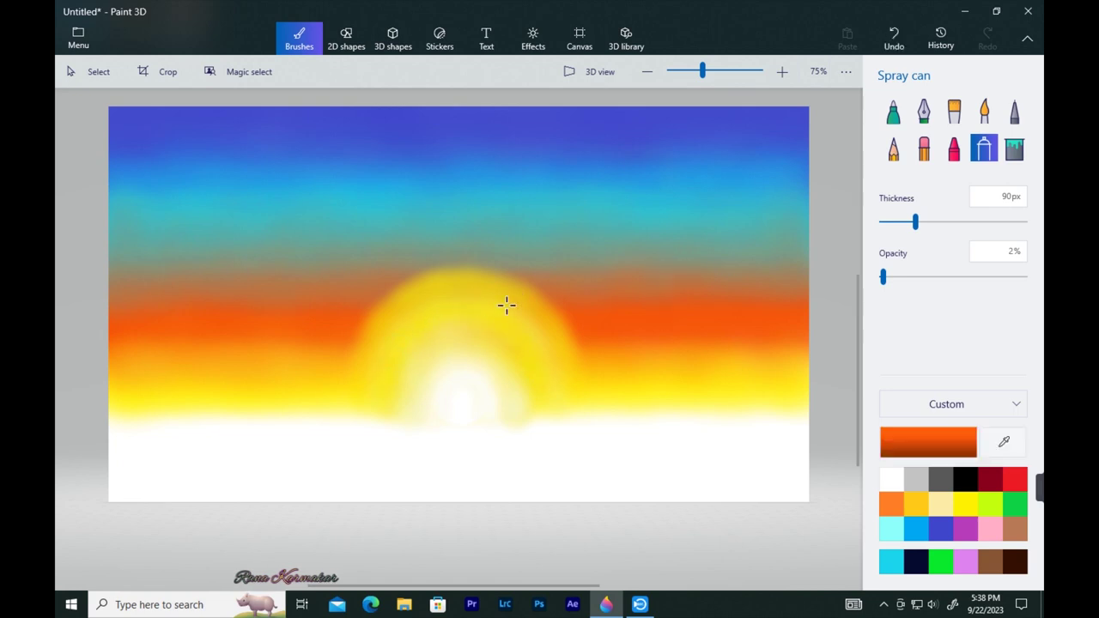
mouse_move(544, 338)
mouse_down()
mouse_move(484, 298)
mouse_move(398, 315)
mouse_move(365, 363)
mouse_move(389, 330)
mouse_up()
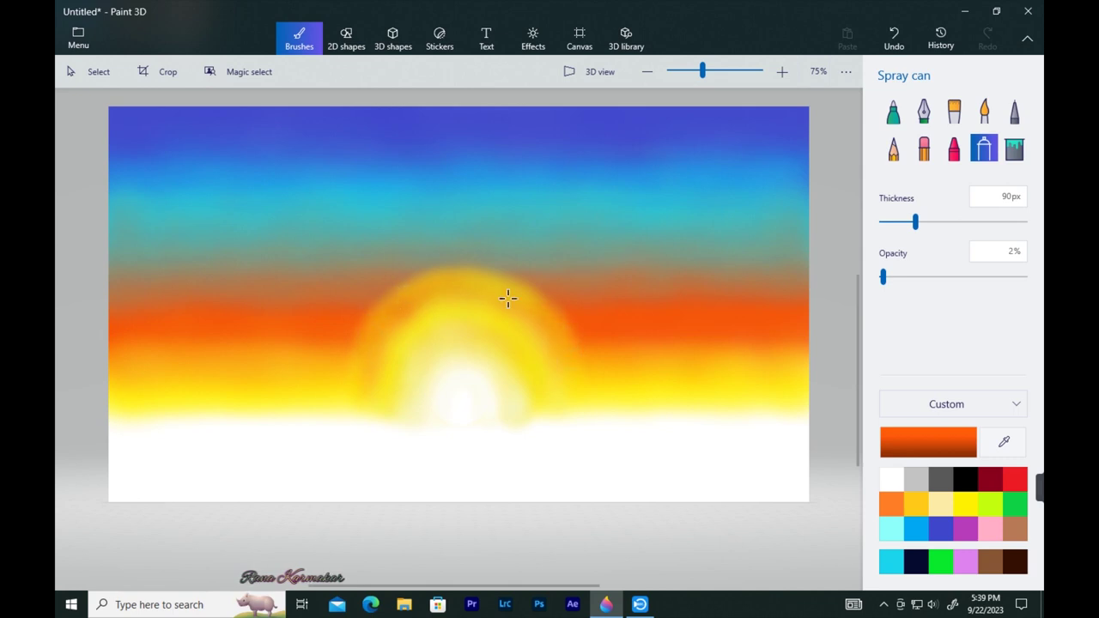
mouse_move(555, 333)
mouse_down()
mouse_move(518, 289)
mouse_move(383, 309)
mouse_move(489, 287)
mouse_move(453, 290)
mouse_move(532, 291)
mouse_up()
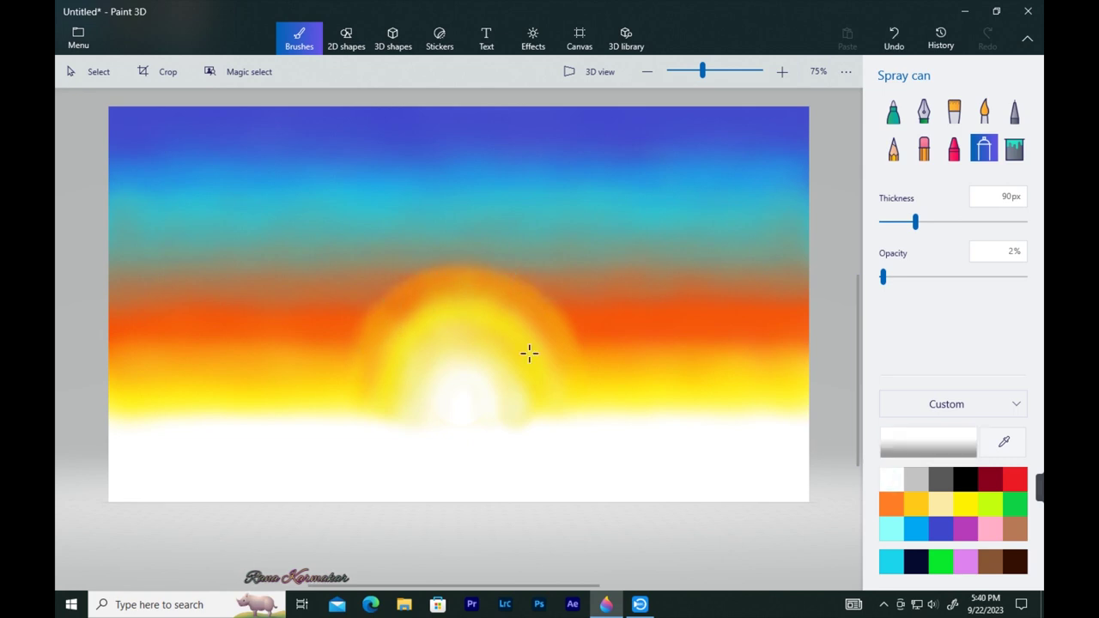
Spray white along the glow's outer rim and yellow over its inner ring, alternating the two colors.
drag(392, 297, 430, 275)
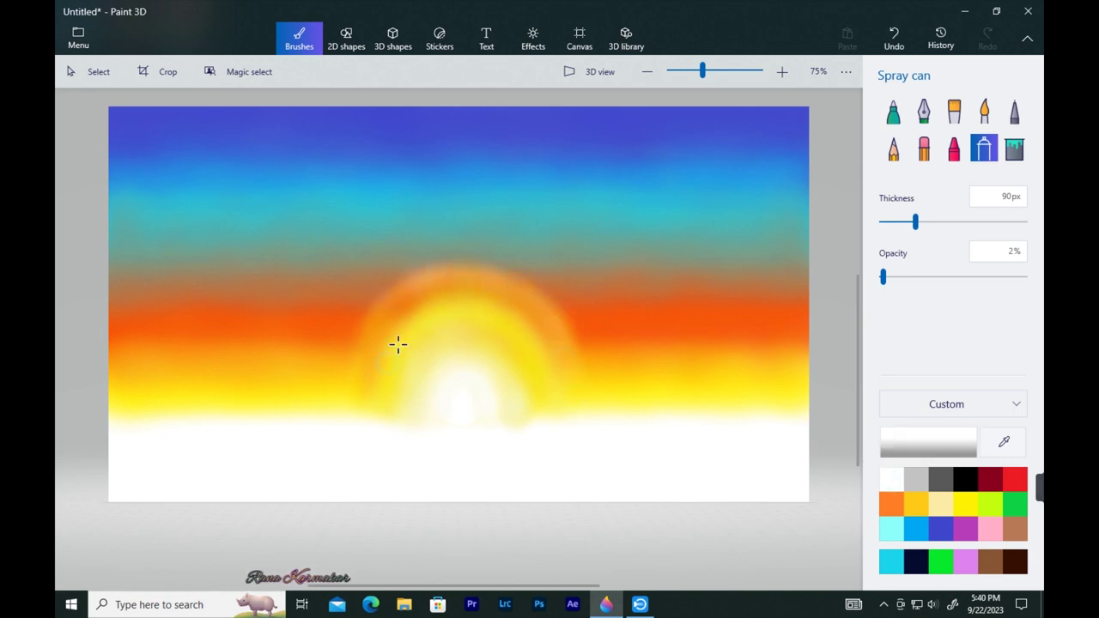
right_click(540, 374)
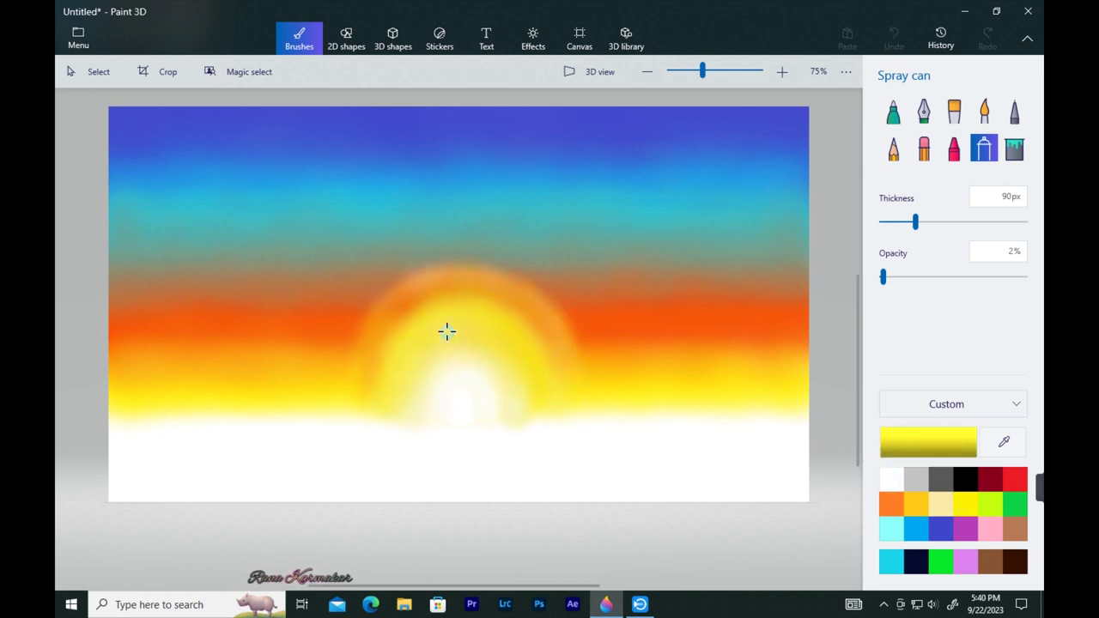
click(891, 479)
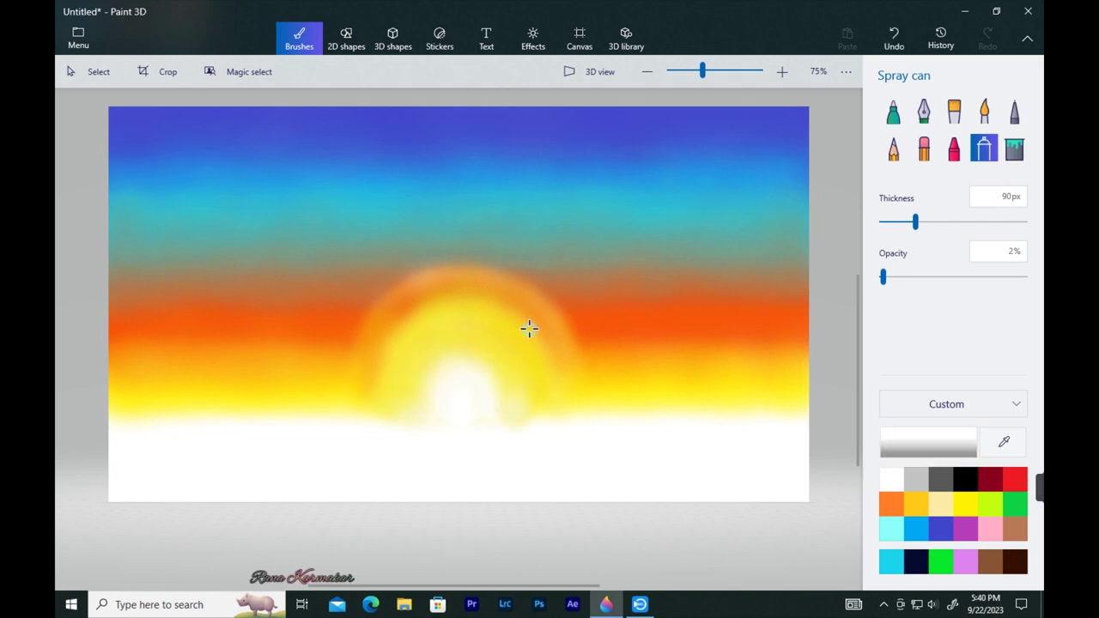
drag(367, 314, 366, 343)
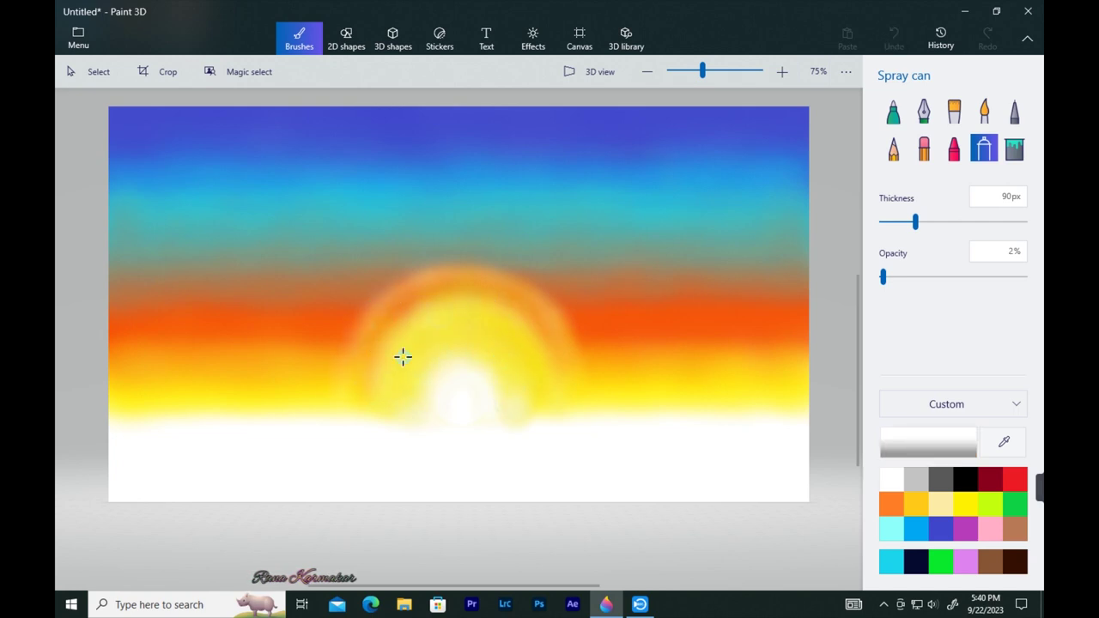
click(475, 307)
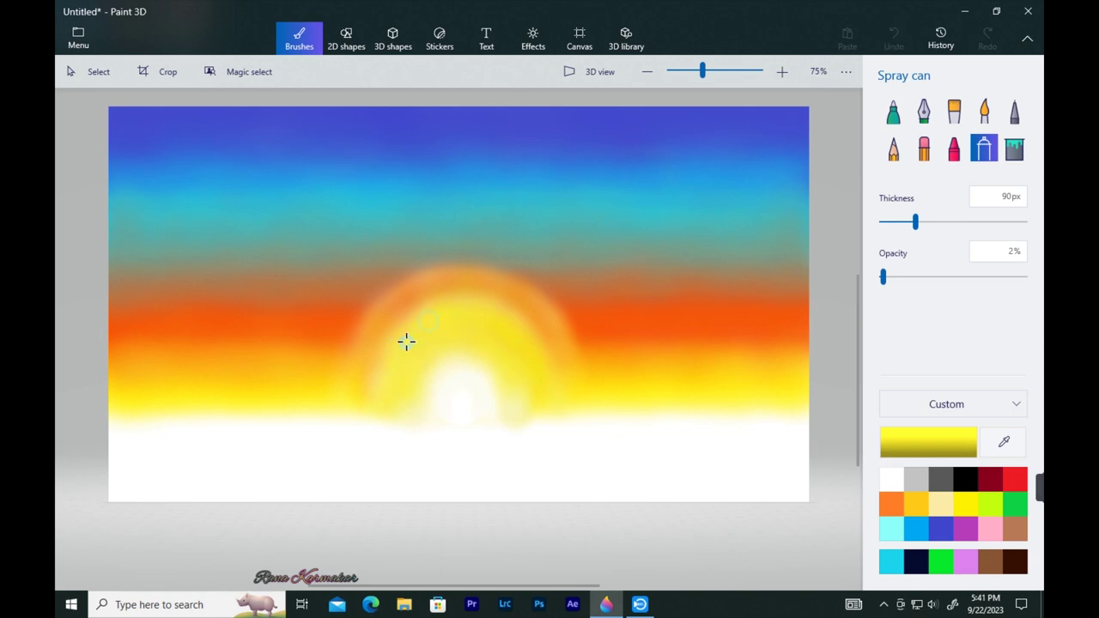
Sample the sky's orange and spray it over both sides and the upper part of the glow's outer ring.
click(567, 335)
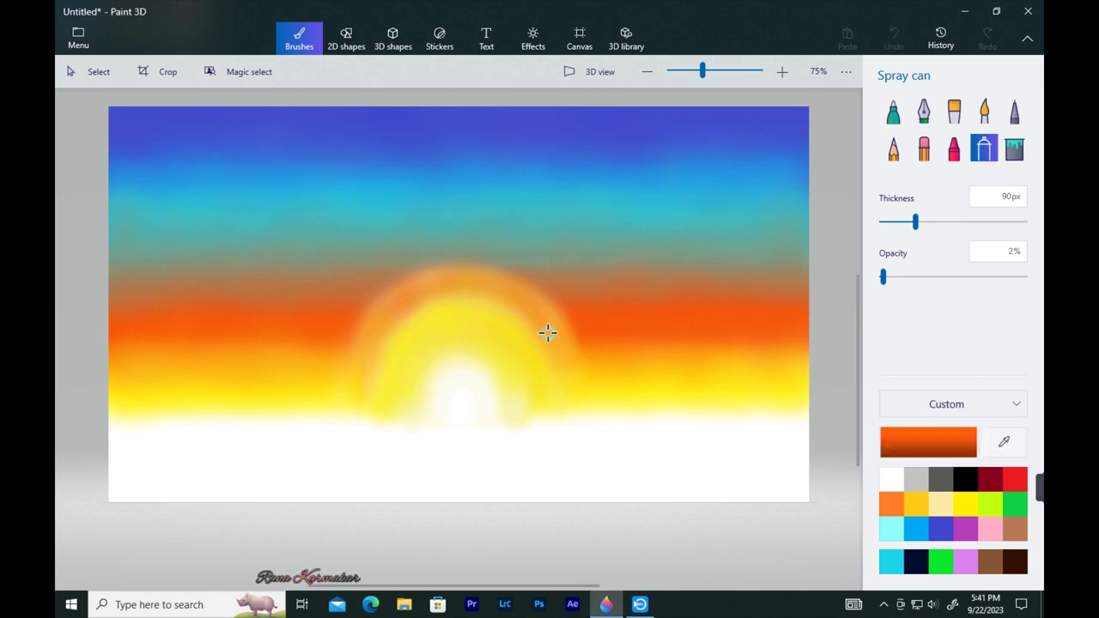
mouse_move(570, 337)
mouse_down()
mouse_move(554, 315)
mouse_move(561, 337)
mouse_up()
mouse_move(353, 344)
mouse_down()
mouse_move(395, 289)
mouse_move(429, 285)
mouse_move(384, 308)
mouse_move(562, 325)
mouse_move(551, 316)
mouse_move(339, 327)
mouse_move(425, 284)
mouse_move(547, 315)
mouse_move(440, 282)
mouse_up()
Sample gray-green and brown tones from the sky and spray them along the glow's upper rim to blend it in.
right_click(498, 226)
right_click(575, 257)
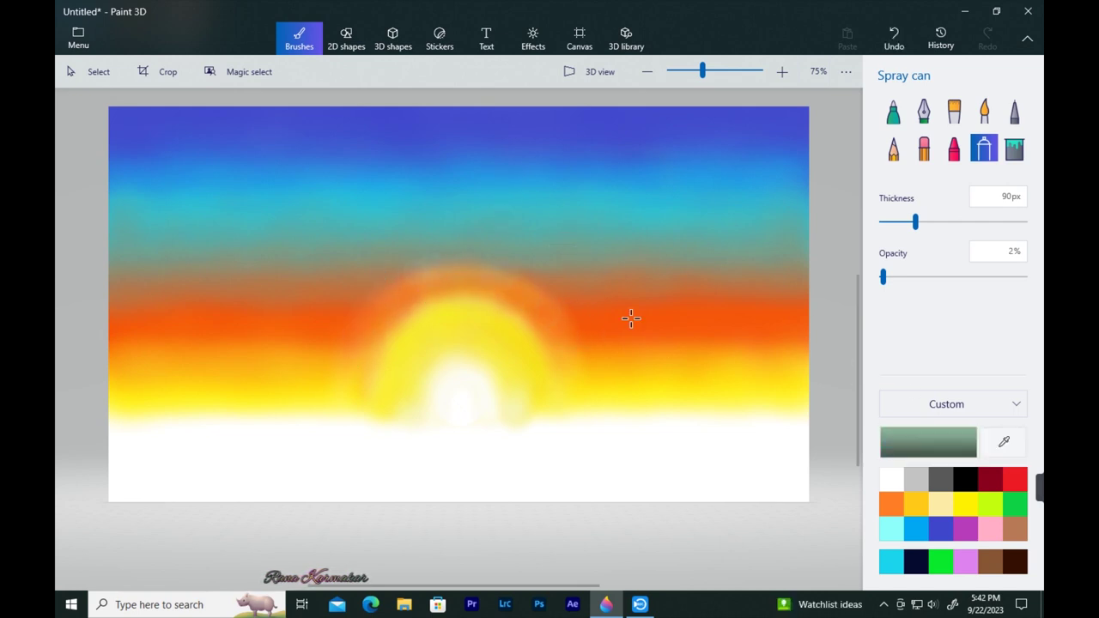
right_click(666, 268)
drag(541, 285, 377, 297)
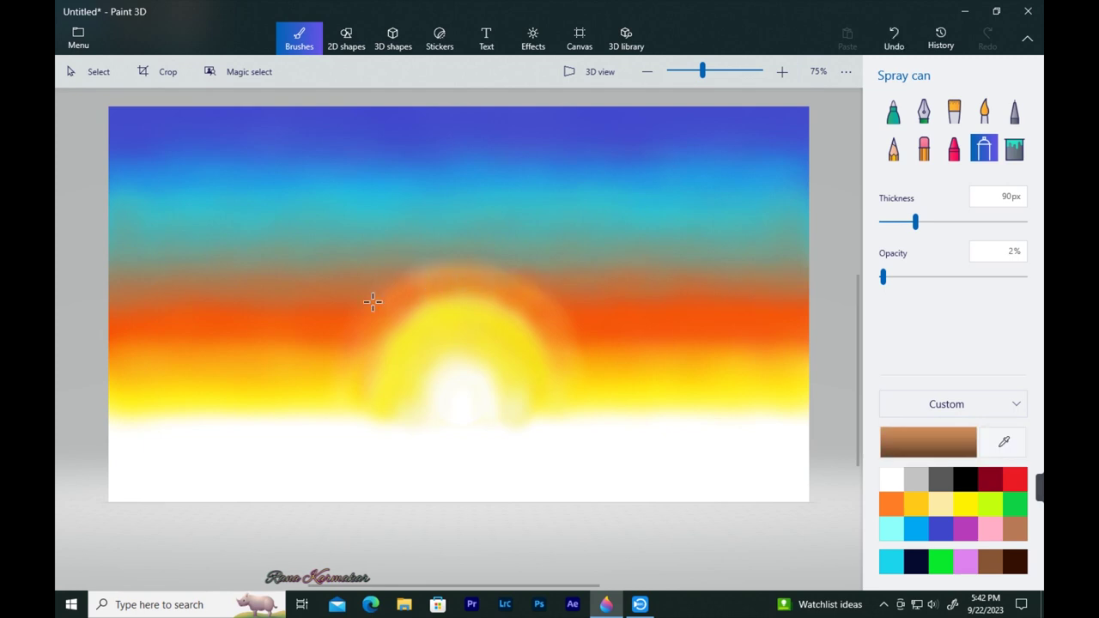
Touch up the glow with yellow and spray red over it with the thickness set to 151 px.
click(974, 505)
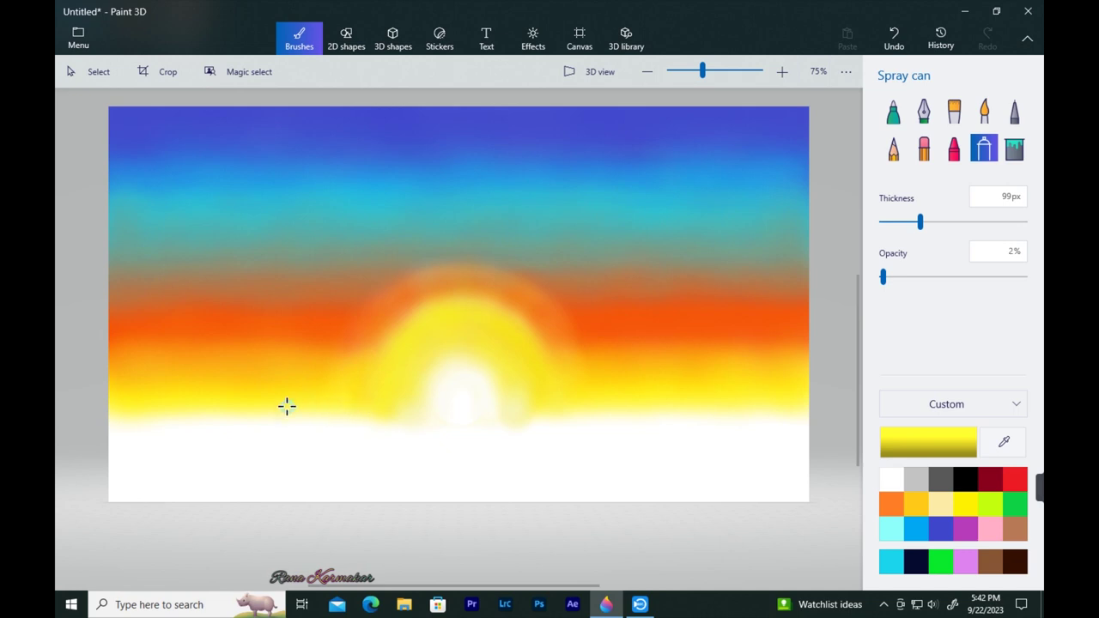
click(1015, 478)
drag(920, 222, 952, 232)
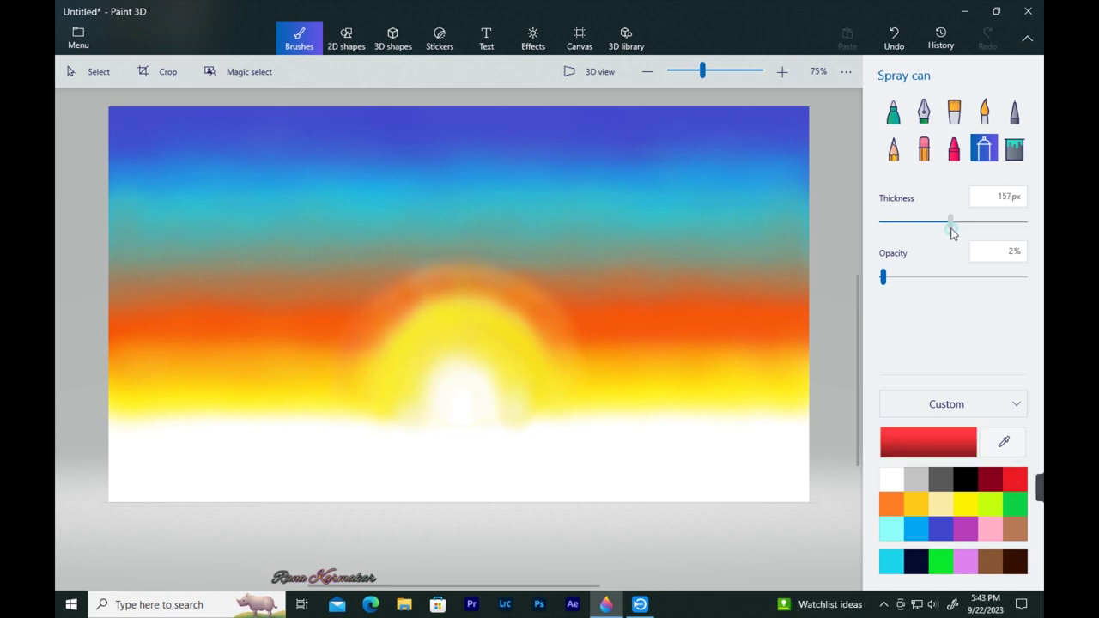
mouse_move(344, 392)
mouse_down()
mouse_move(404, 295)
mouse_move(541, 307)
mouse_move(574, 368)
mouse_move(349, 391)
mouse_move(409, 327)
mouse_move(469, 300)
mouse_move(529, 341)
mouse_up()
Spray yellow across the sun's glow from side to side, covering the reddish outer ring.
click(969, 504)
drag(410, 301, 479, 278)
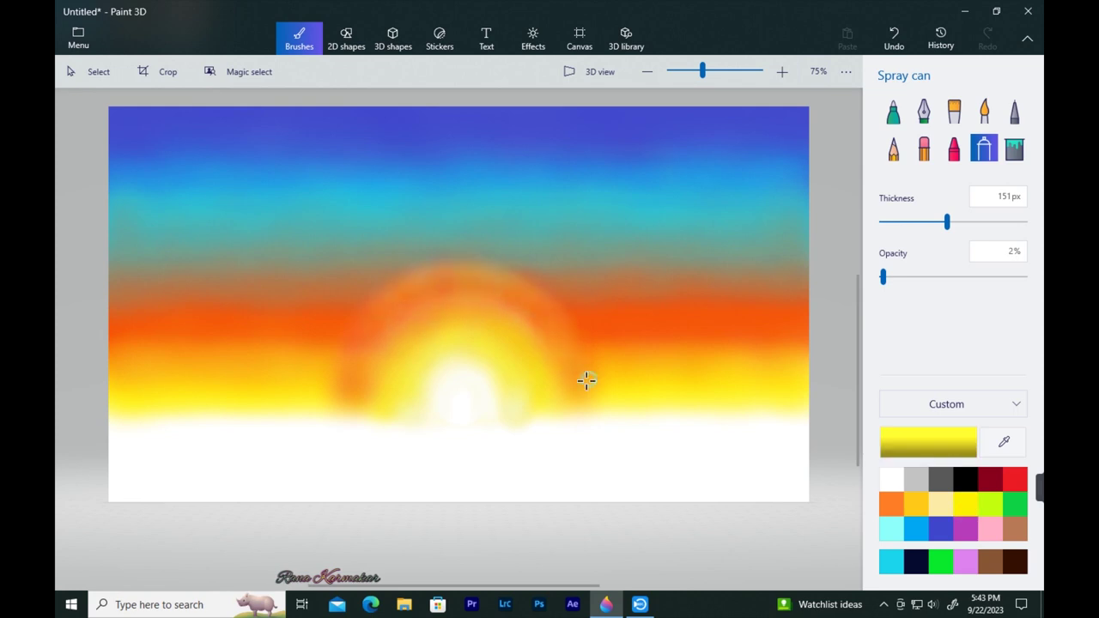
drag(586, 381, 374, 336)
click(346, 39)
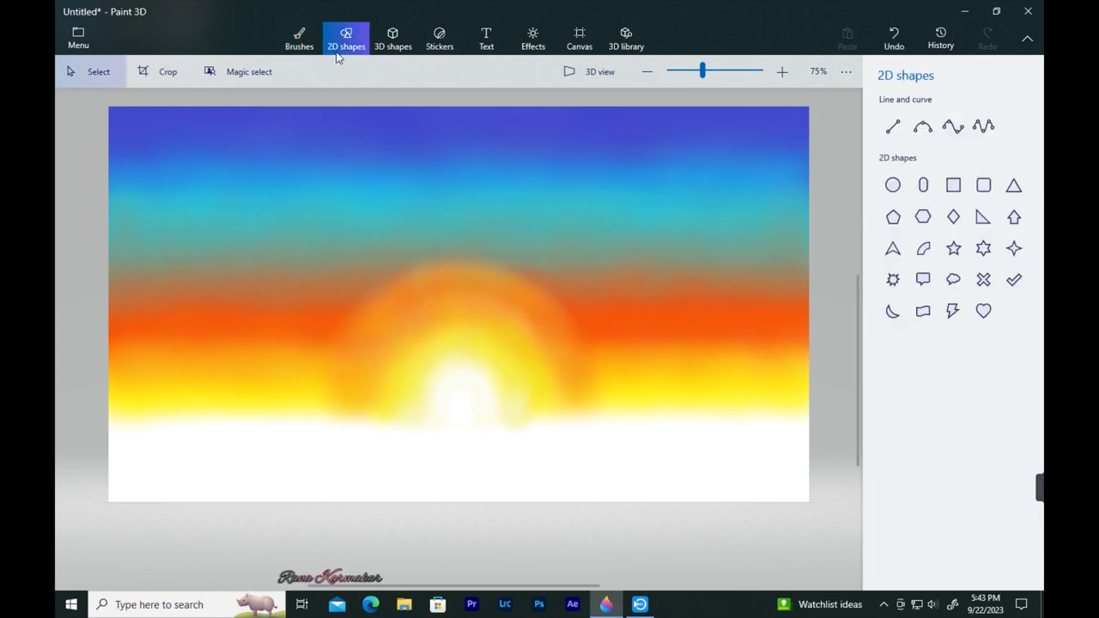
click(299, 39)
Mix a custom red, set the thickness to 36 px, and spray thin arcs along the glow's outer and inner rings.
click(1015, 479)
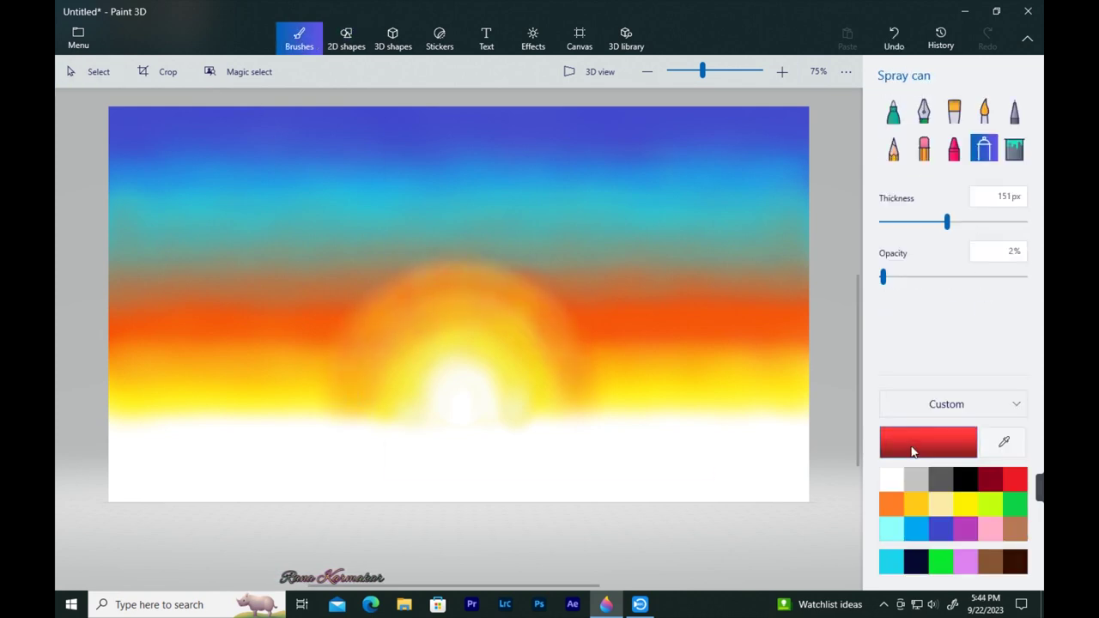
click(913, 447)
click(604, 394)
click(607, 196)
click(478, 441)
drag(948, 221, 888, 221)
mouse_move(378, 270)
mouse_down()
mouse_move(409, 276)
mouse_move(384, 293)
mouse_move(506, 273)
mouse_up()
mouse_move(550, 301)
mouse_down()
mouse_move(442, 282)
mouse_move(511, 276)
mouse_move(404, 309)
mouse_move(371, 341)
mouse_up()
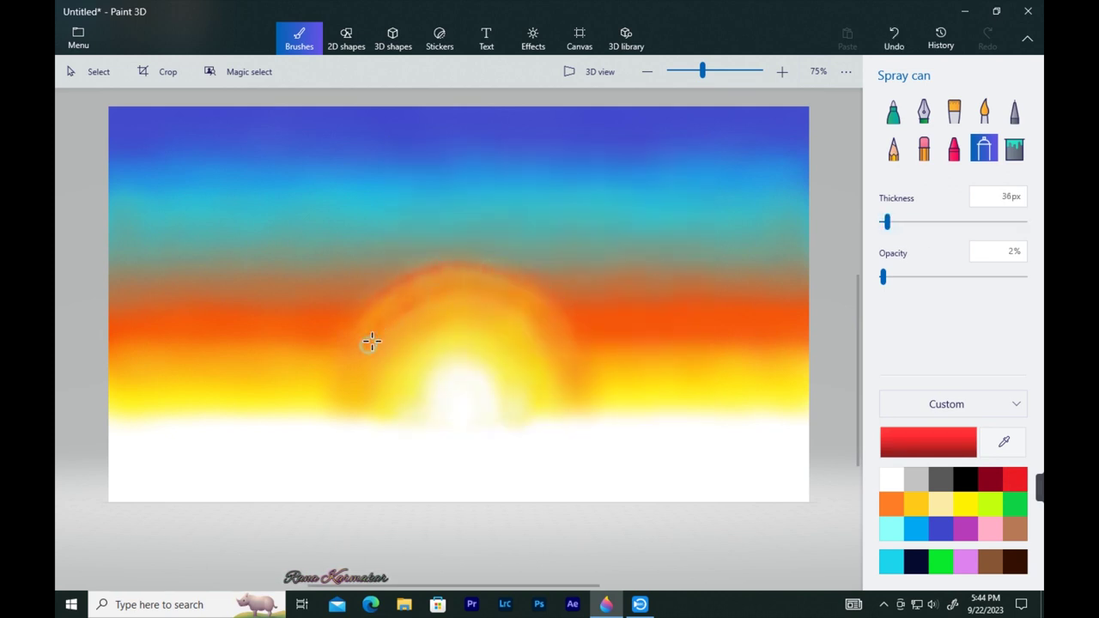
mouse_move(509, 302)
mouse_down()
mouse_move(540, 341)
mouse_move(547, 326)
mouse_move(413, 288)
mouse_move(498, 287)
mouse_move(431, 310)
mouse_up()
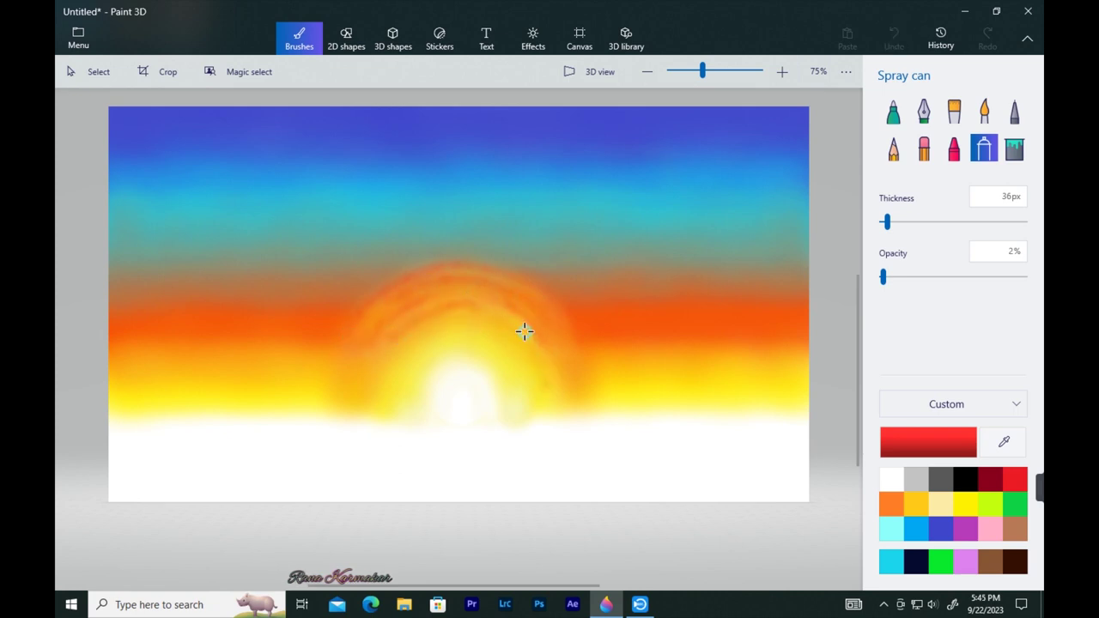
Set the spray thickness to 139 px and spray lime green over the red arcs of the glow.
click(965, 505)
click(990, 504)
drag(888, 222, 942, 222)
drag(459, 301, 534, 314)
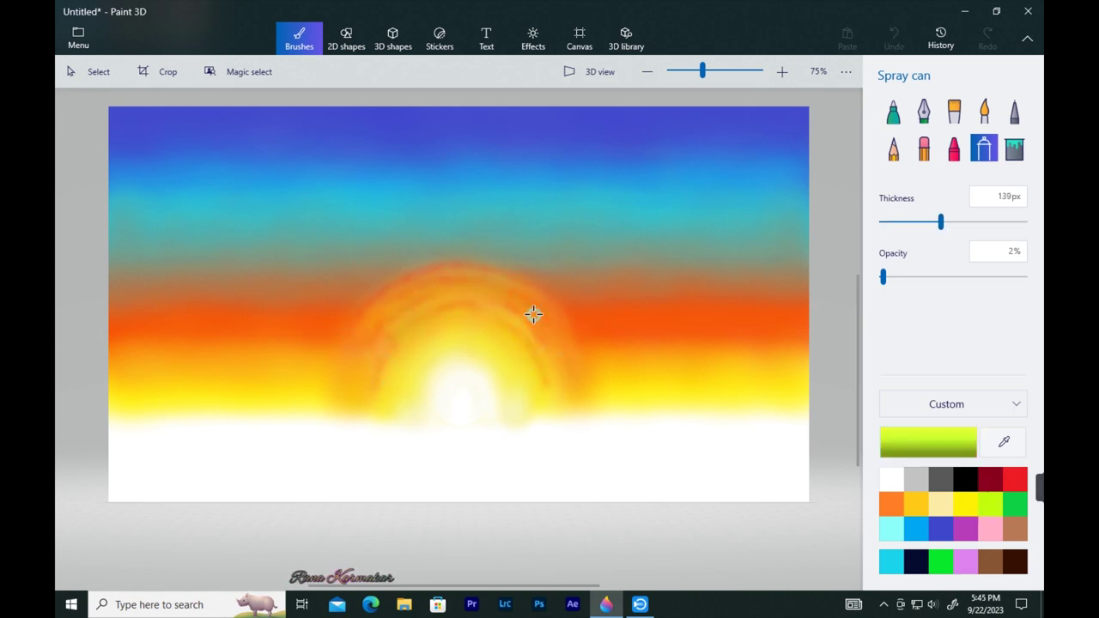
drag(351, 381, 490, 296)
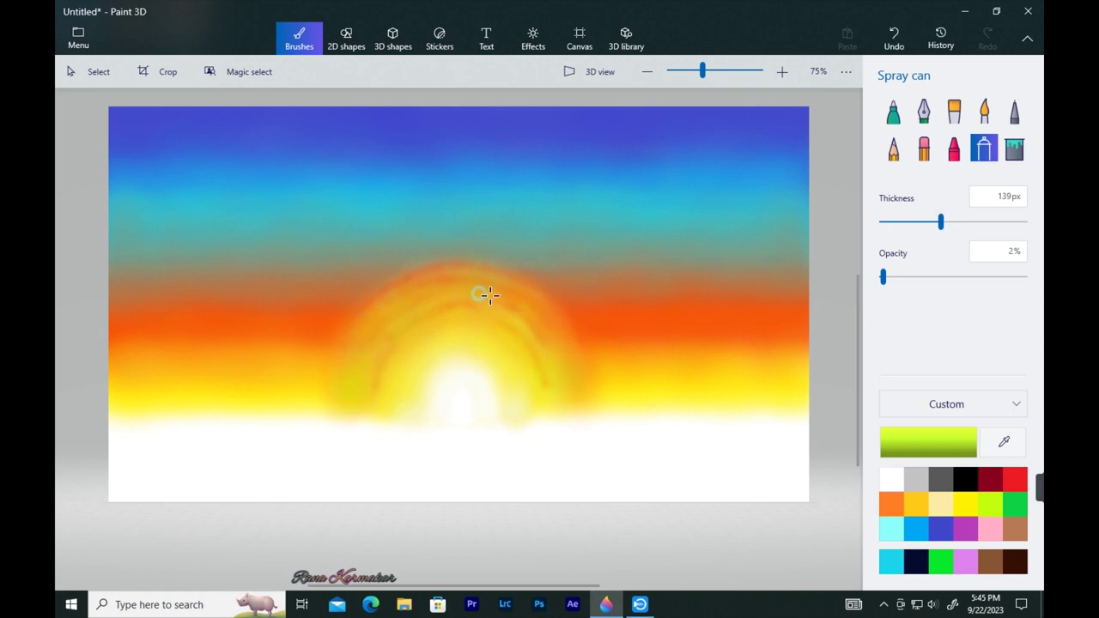
click(346, 38)
drag(104, 397, 837, 415)
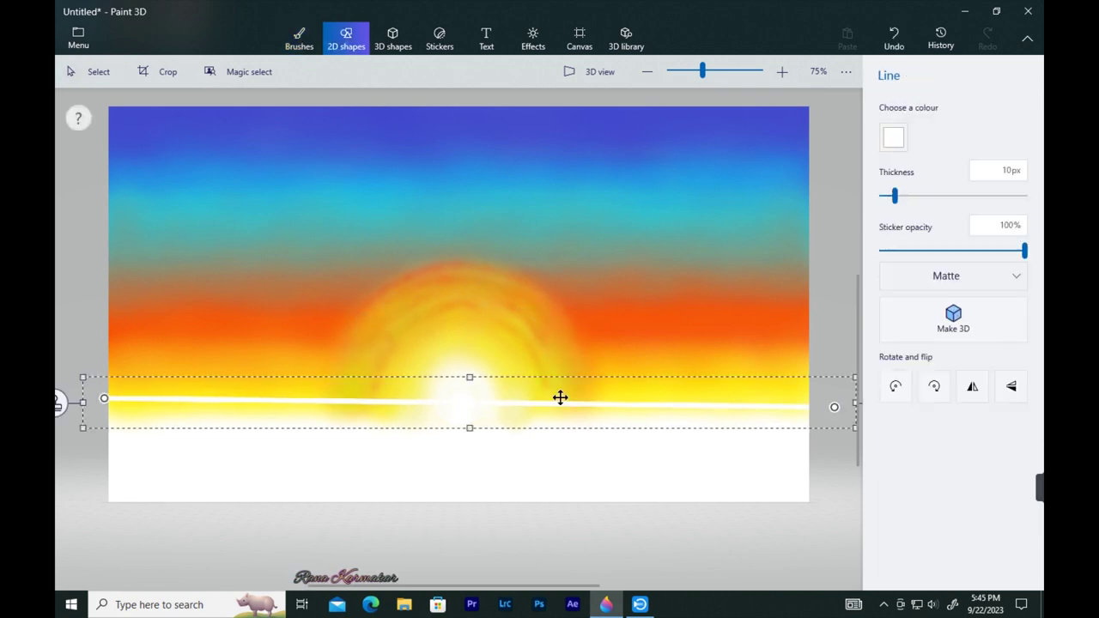
drag(458, 409, 457, 396)
click(893, 137)
click(913, 207)
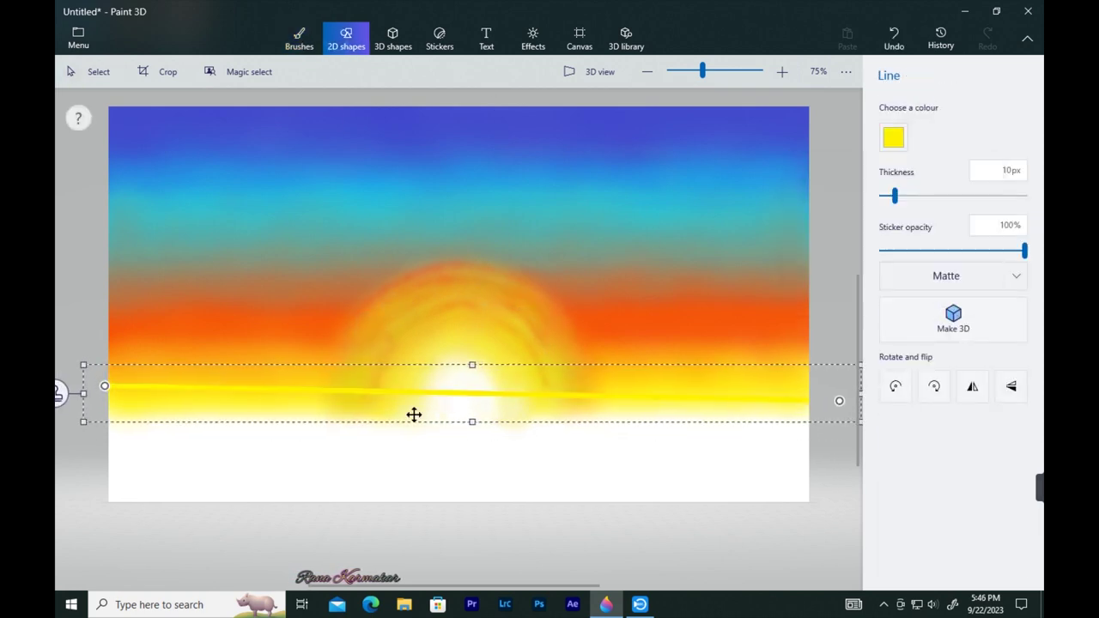
click(733, 463)
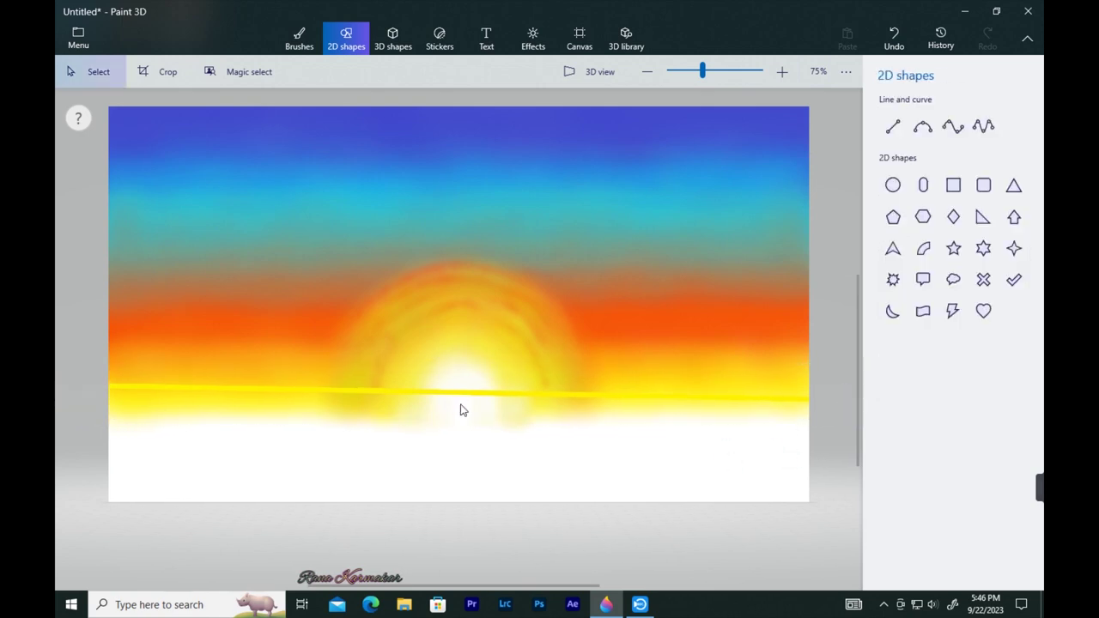
key(ctrl+z)
Draw a level horizon line across the full canvas width through the sun's lower part, and color it gold.
click(893, 127)
drag(103, 496, 831, 496)
drag(469, 496, 472, 392)
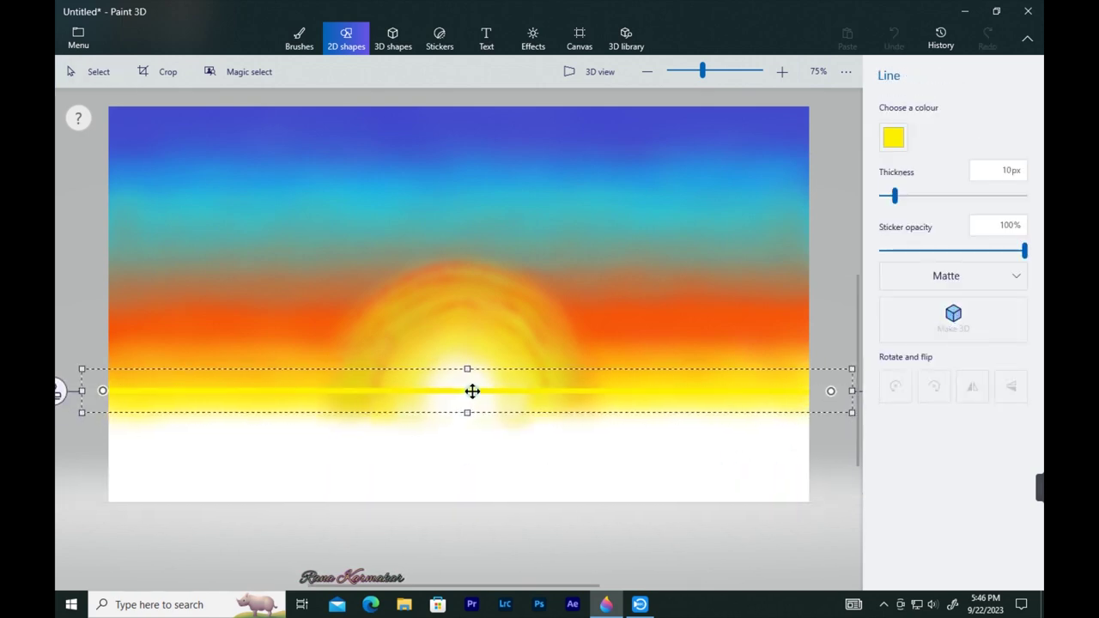
click(893, 137)
click(926, 225)
click(595, 466)
Paint a deep blue water strip, sampled from the upper sky, along the canvas's lower edge with the Marker at 31 px and 100% opacity.
click(299, 36)
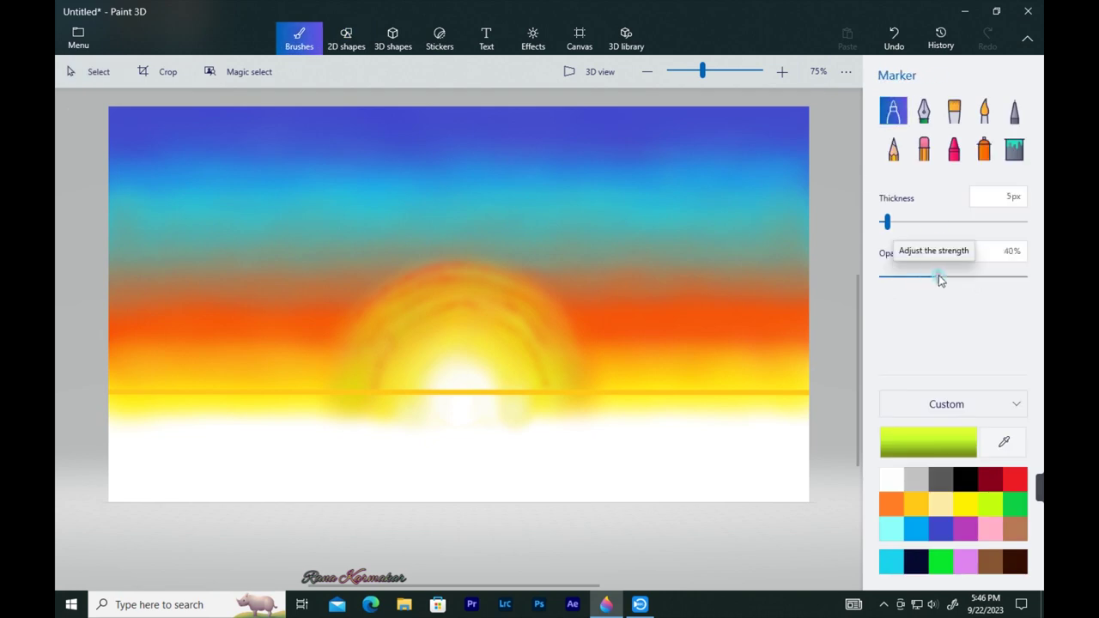
drag(937, 276, 925, 276)
click(1004, 442)
click(652, 128)
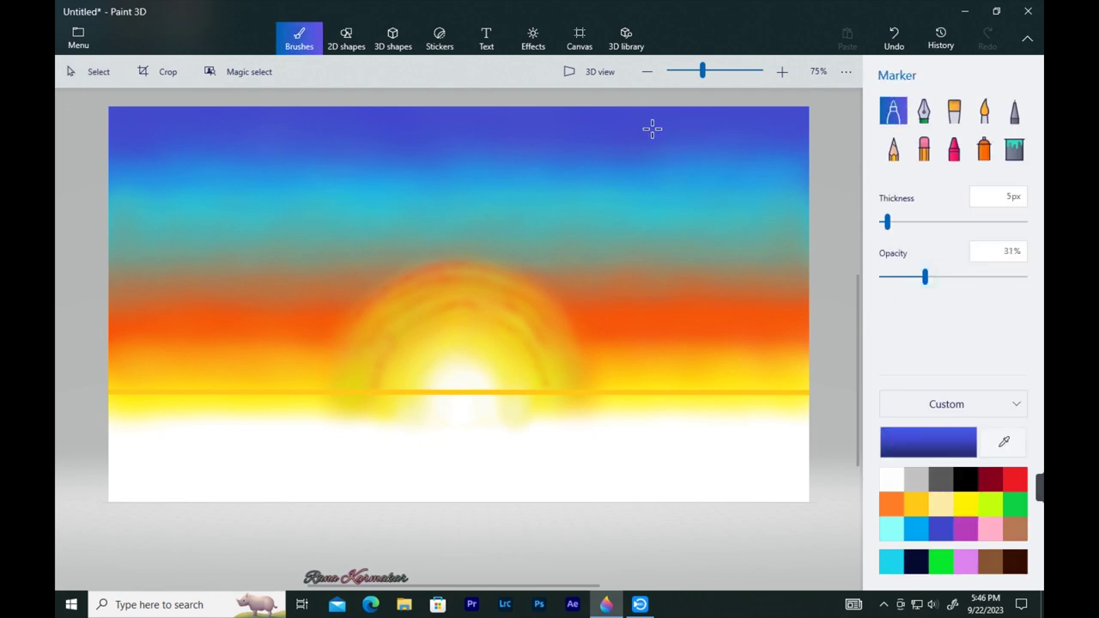
drag(160, 489, 117, 495)
drag(925, 277, 1026, 277)
drag(111, 498, 183, 500)
drag(887, 221, 925, 222)
mouse_move(110, 494)
mouse_down()
mouse_move(621, 501)
mouse_move(802, 481)
mouse_move(751, 498)
mouse_up()
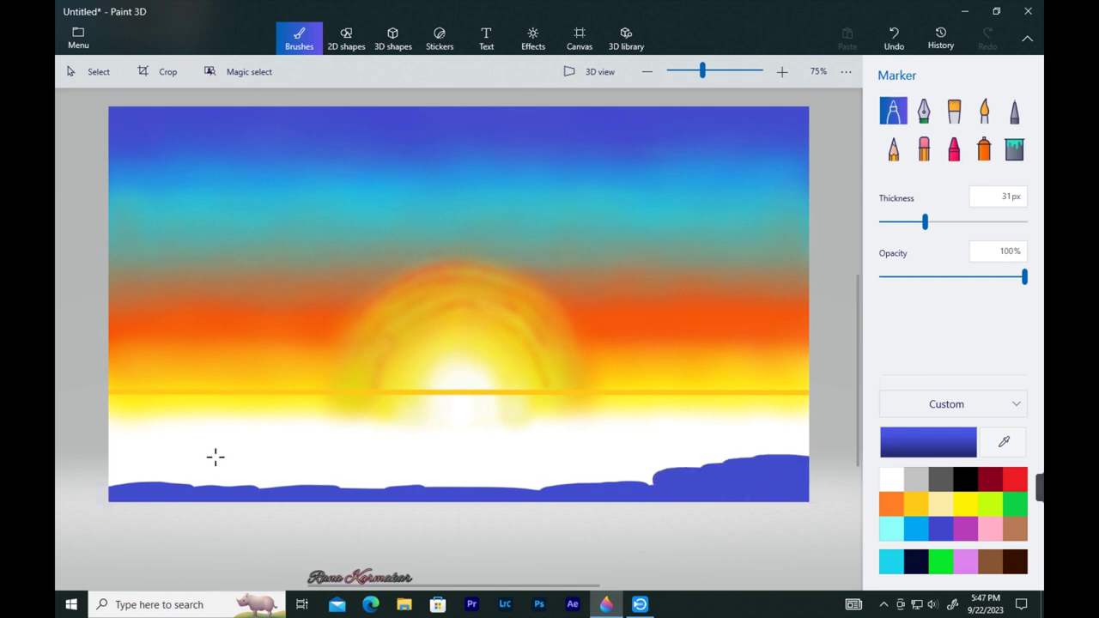
mouse_move(215, 457)
mouse_down()
mouse_move(253, 487)
mouse_move(457, 472)
mouse_move(363, 472)
mouse_move(427, 469)
mouse_up()
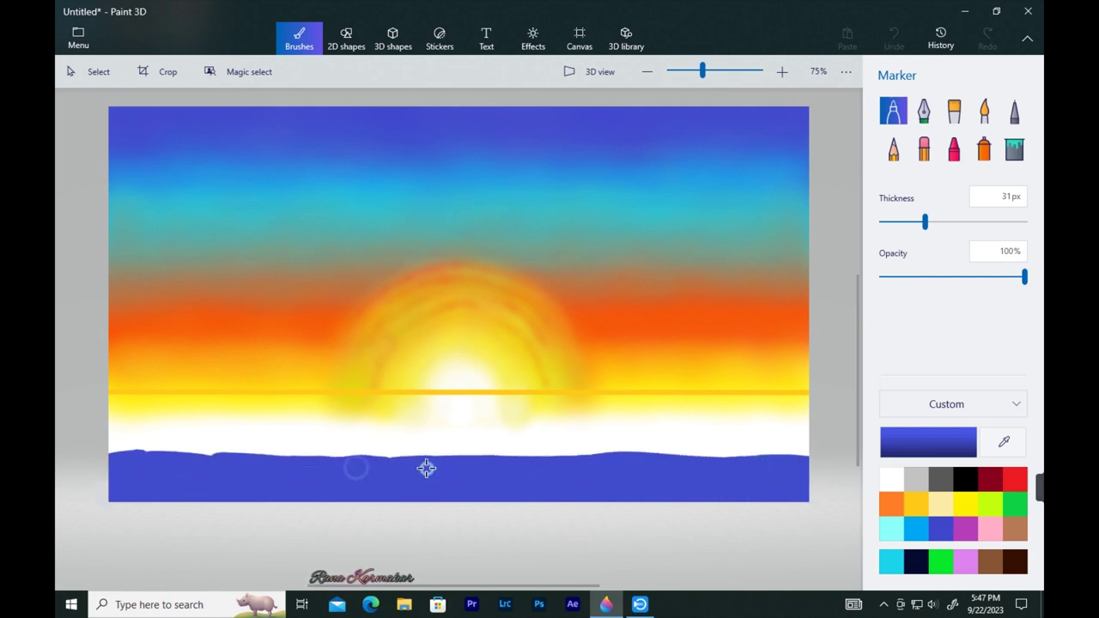
Sample the sky's light blue and paint a second water band above the deep blue strip with the Marker at 12 px.
click(1004, 441)
click(612, 188)
drag(925, 222, 897, 221)
mouse_move(384, 432)
mouse_down()
mouse_move(335, 434)
mouse_move(501, 444)
mouse_move(596, 426)
mouse_move(779, 437)
mouse_move(301, 421)
mouse_move(212, 442)
mouse_move(452, 446)
mouse_move(312, 430)
mouse_move(444, 417)
mouse_move(791, 440)
mouse_up()
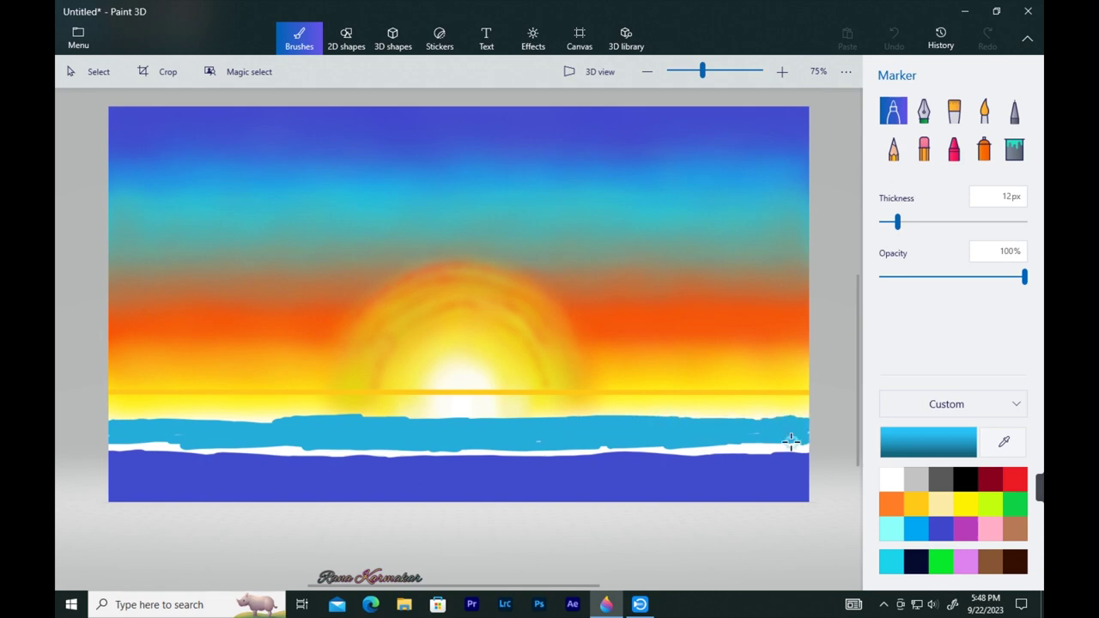
mouse_move(273, 437)
mouse_down()
mouse_move(233, 424)
mouse_move(145, 418)
mouse_up()
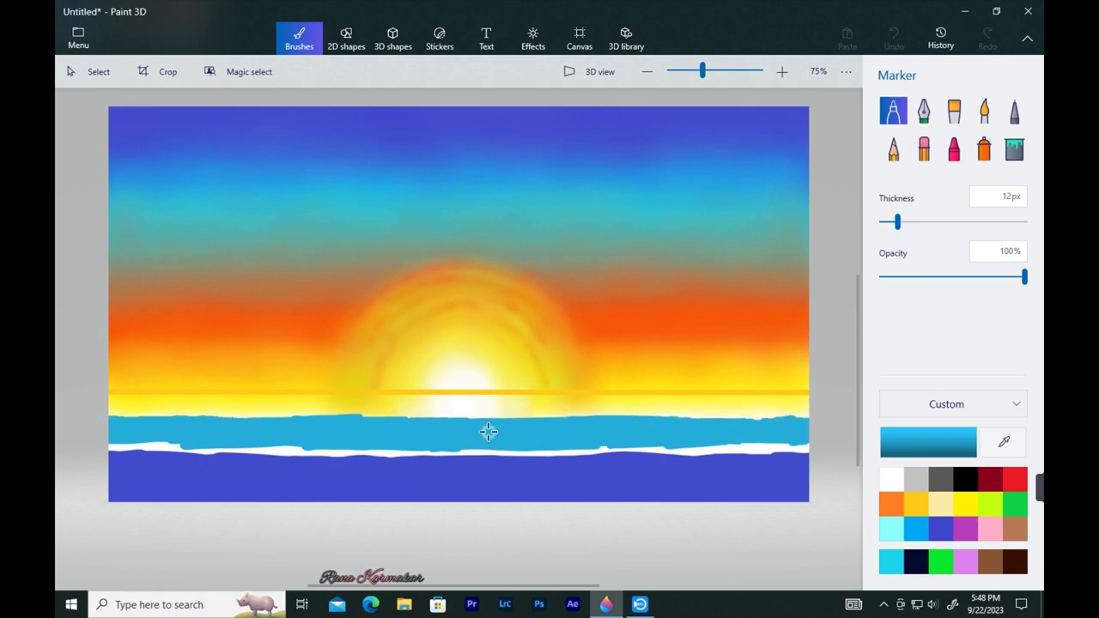
Fill the white gap between the two water bands with the sampled deep blue, using the spray can at 25 px and 100% opacity.
click(1004, 442)
click(739, 475)
click(984, 150)
drag(554, 451, 498, 450)
drag(898, 222, 882, 222)
drag(550, 454, 593, 453)
drag(999, 277, 1033, 285)
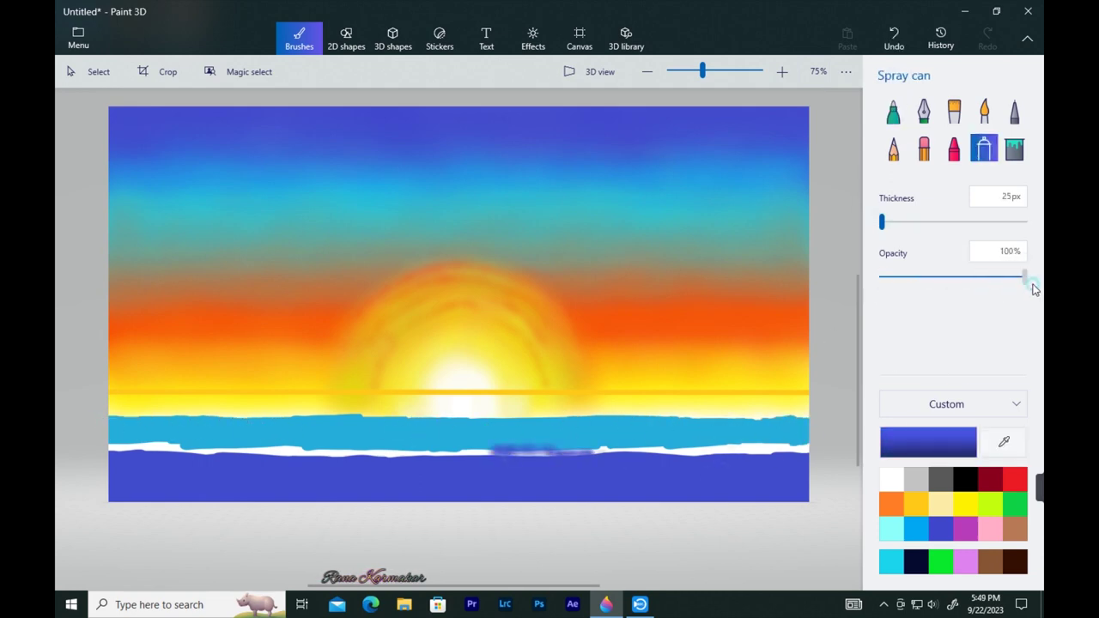
mouse_move(687, 444)
mouse_down()
mouse_move(798, 441)
mouse_move(580, 452)
mouse_up()
drag(704, 455, 347, 448)
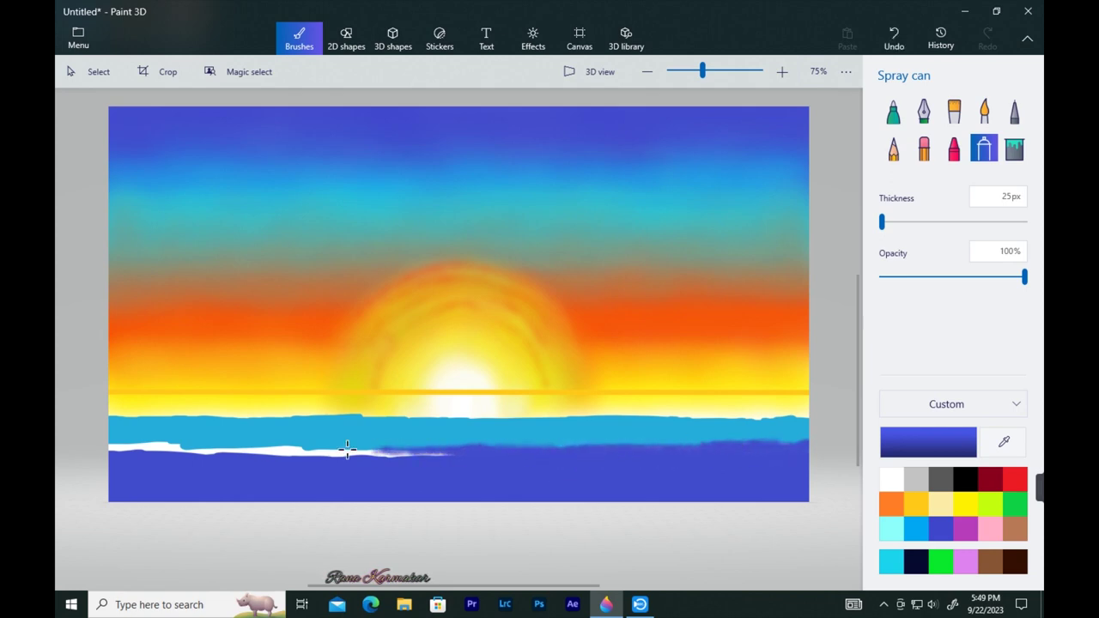
mouse_move(166, 440)
mouse_down()
mouse_move(130, 447)
mouse_move(316, 458)
mouse_move(403, 449)
mouse_move(326, 453)
mouse_up()
Sample the light blue water and spray softly over the two water bands' boundary at 44 px thickness and 4% opacity.
click(1004, 442)
click(646, 427)
click(887, 276)
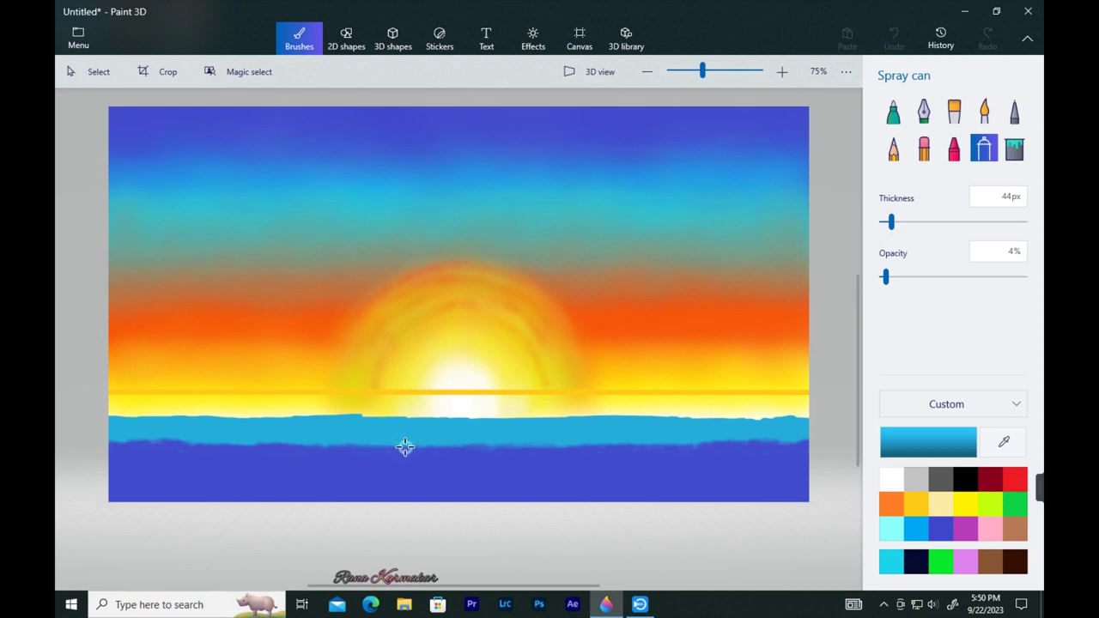
mouse_move(405, 446)
mouse_down()
mouse_move(121, 442)
mouse_move(278, 442)
mouse_up()
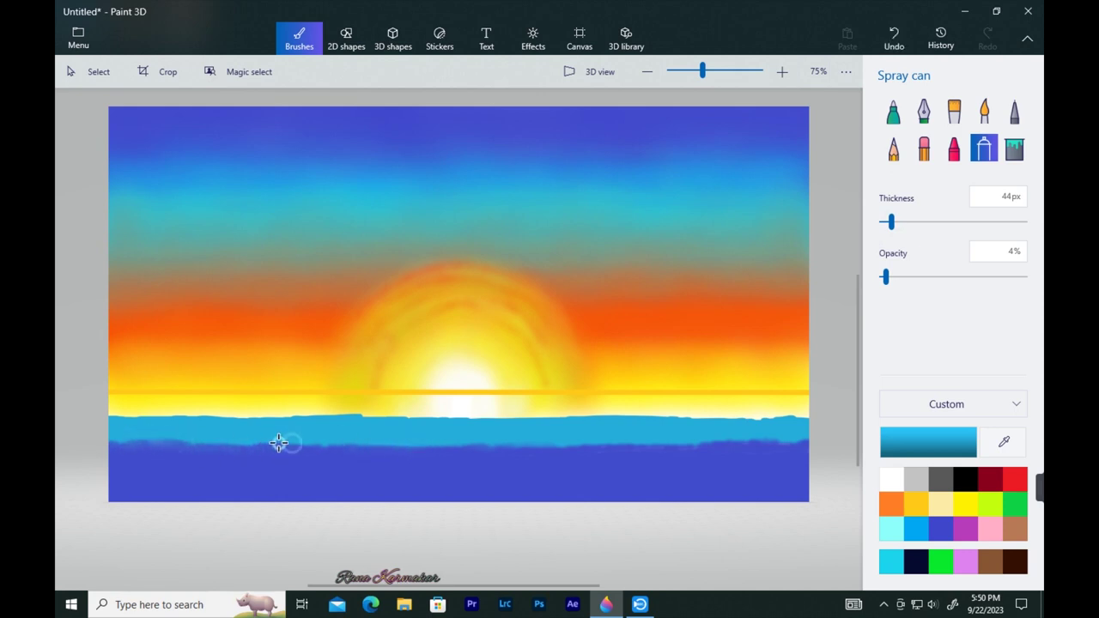
drag(496, 447, 417, 444)
Blend the light blue further down into the deep blue across the canvas with the spray can at 49 px and 10% opacity.
drag(891, 222, 894, 222)
drag(885, 277, 895, 277)
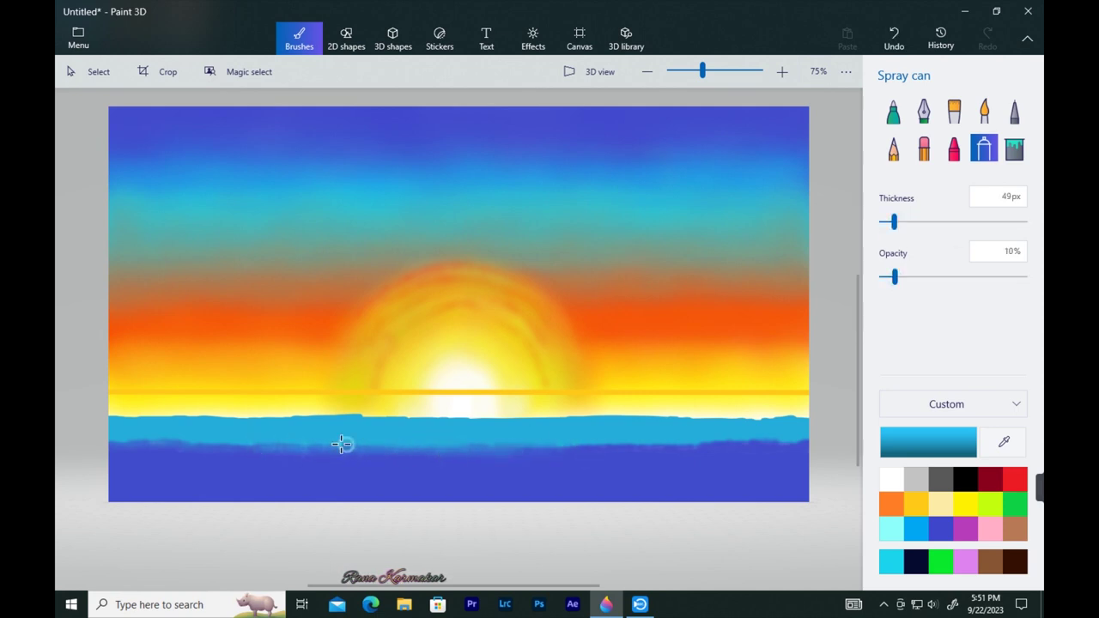
mouse_move(509, 446)
mouse_down()
mouse_move(795, 441)
mouse_move(680, 456)
mouse_move(640, 448)
mouse_move(783, 444)
mouse_move(271, 433)
mouse_move(196, 445)
mouse_move(428, 445)
mouse_up()
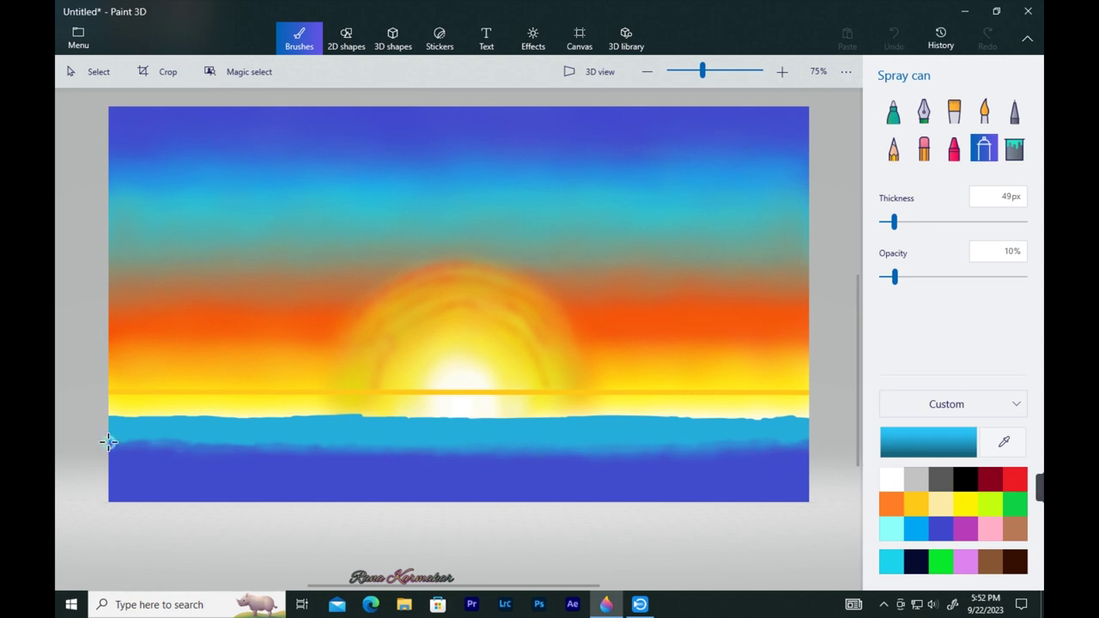
mouse_move(108, 443)
mouse_down()
mouse_move(230, 443)
mouse_move(181, 444)
mouse_up()
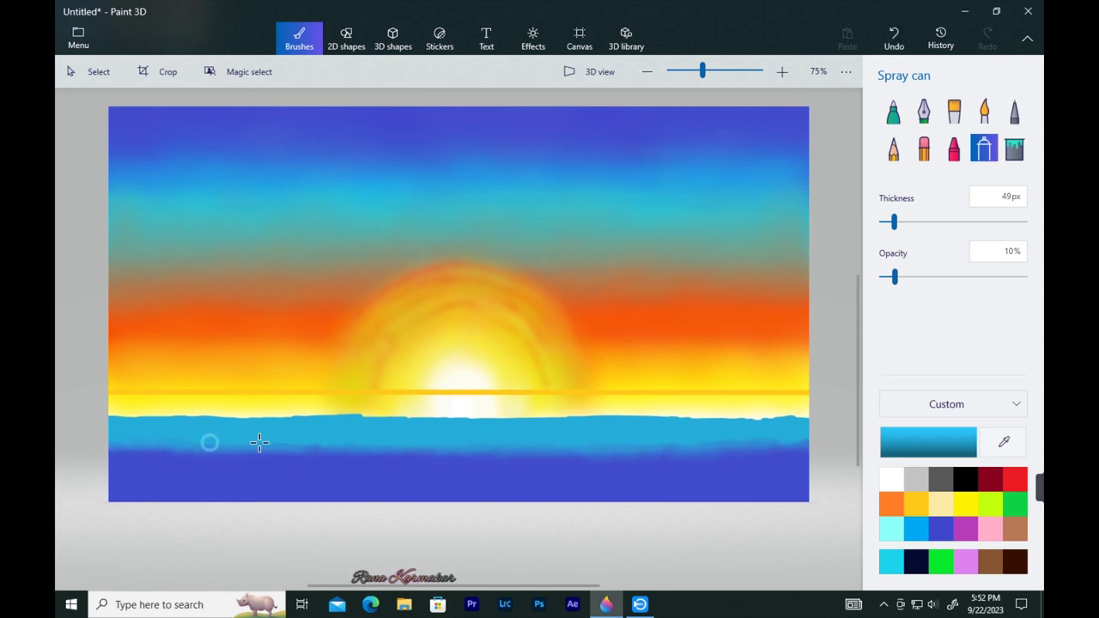
mouse_move(259, 442)
mouse_down()
mouse_move(518, 444)
mouse_move(108, 452)
mouse_move(792, 450)
mouse_move(172, 452)
mouse_move(274, 441)
mouse_move(535, 459)
mouse_move(748, 456)
mouse_move(601, 457)
mouse_move(249, 491)
mouse_up()
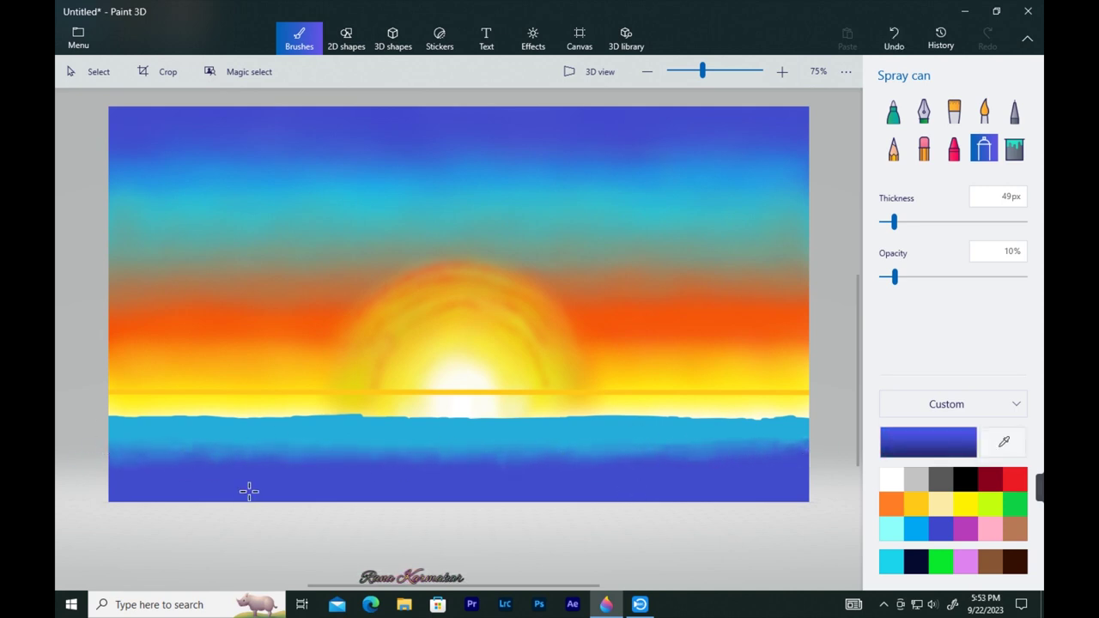
Soften the transition between the water bands by spraying alternately with the deep blue and the sampled light blue.
mouse_move(177, 447)
mouse_down()
mouse_move(576, 462)
mouse_move(656, 451)
mouse_up()
drag(511, 461, 255, 457)
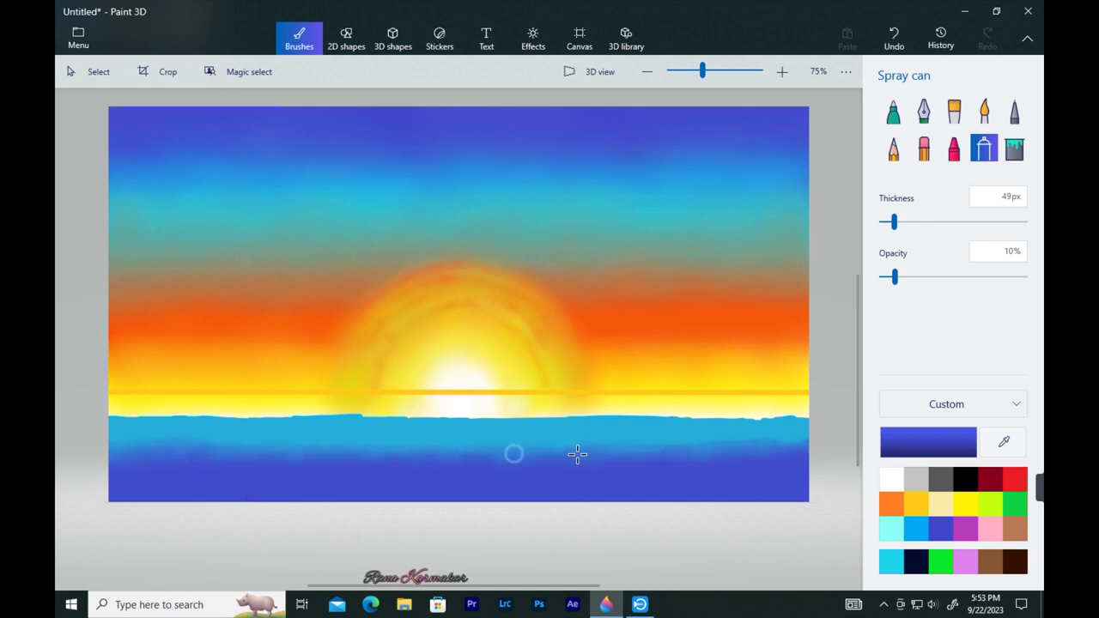
click(1004, 442)
click(508, 428)
mouse_move(384, 460)
mouse_down()
mouse_move(222, 455)
mouse_move(781, 454)
mouse_move(466, 461)
mouse_move(130, 446)
mouse_up()
click(1004, 444)
click(740, 471)
mouse_move(732, 469)
mouse_down()
mouse_move(508, 471)
mouse_move(782, 478)
mouse_up()
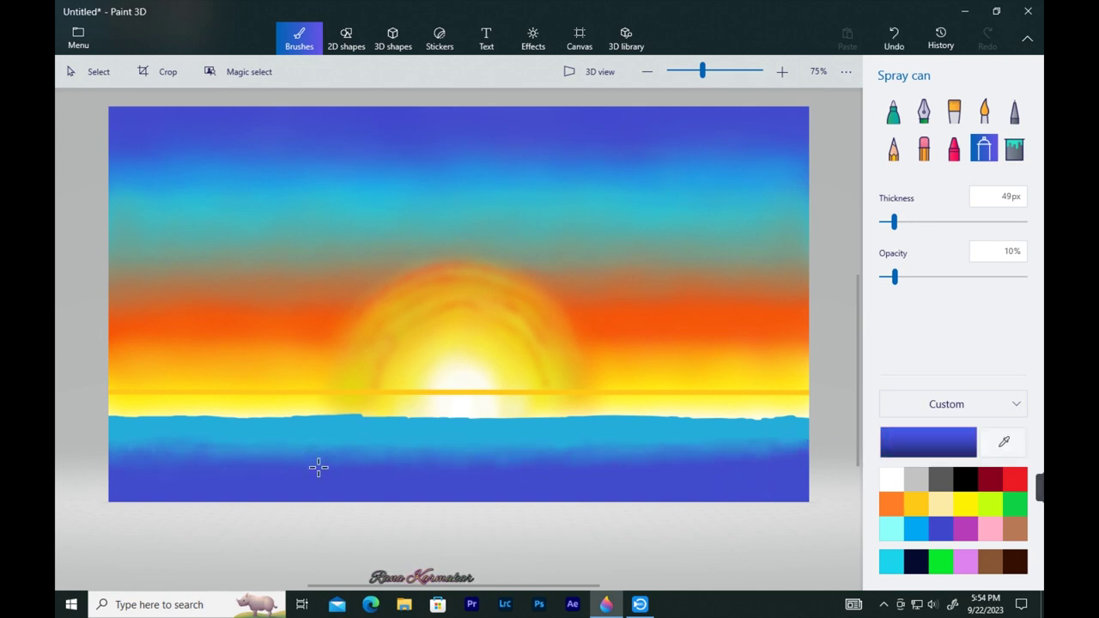
drag(319, 468, 369, 472)
Paint thin deep blue ripples along the water bands' transition with the Marker at 1 px and 23% opacity.
drag(894, 222, 882, 222)
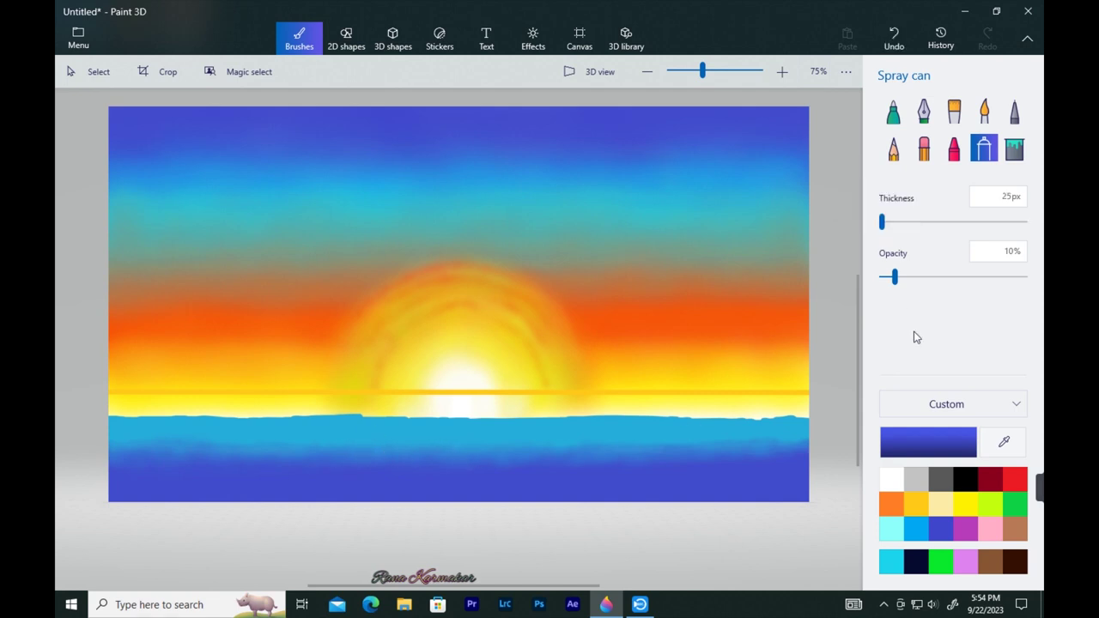
drag(894, 276, 920, 277)
click(894, 112)
click(888, 276)
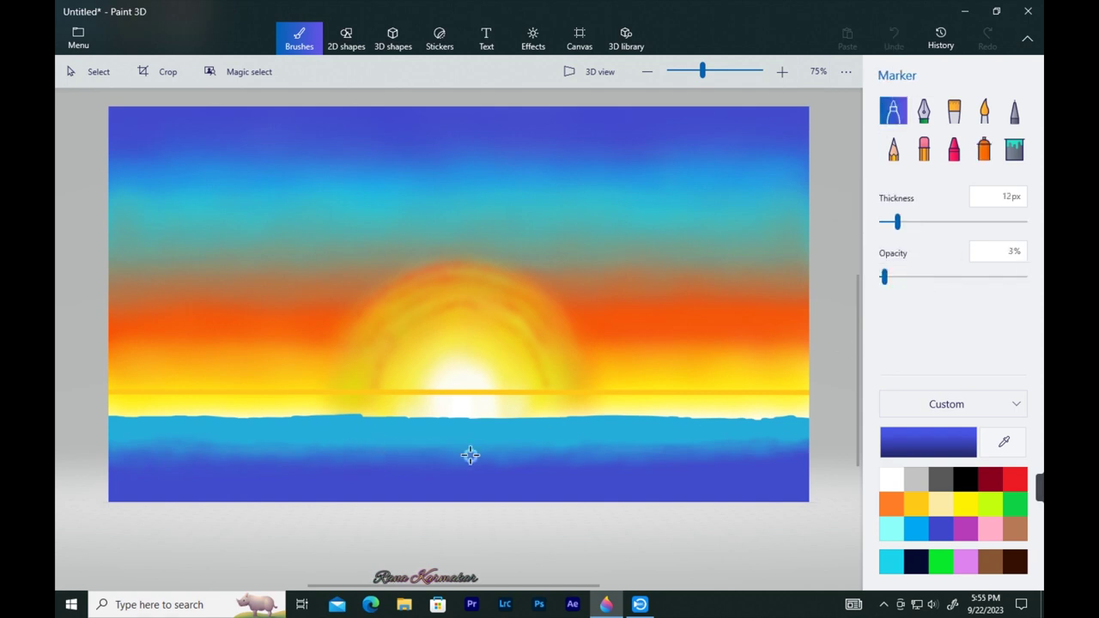
click(898, 276)
drag(898, 222, 882, 222)
mouse_move(899, 277)
mouse_down()
mouse_move(928, 277)
mouse_move(913, 278)
mouse_up()
drag(287, 450, 806, 447)
drag(112, 448, 609, 453)
Sample the light blue water and add thin horizontal ripples over the transition into the deep blue.
click(1004, 442)
click(453, 426)
mouse_move(430, 449)
mouse_down()
mouse_move(529, 449)
mouse_move(516, 444)
mouse_up()
mouse_move(601, 451)
mouse_down()
mouse_move(306, 451)
mouse_move(459, 445)
mouse_up()
drag(667, 450, 717, 450)
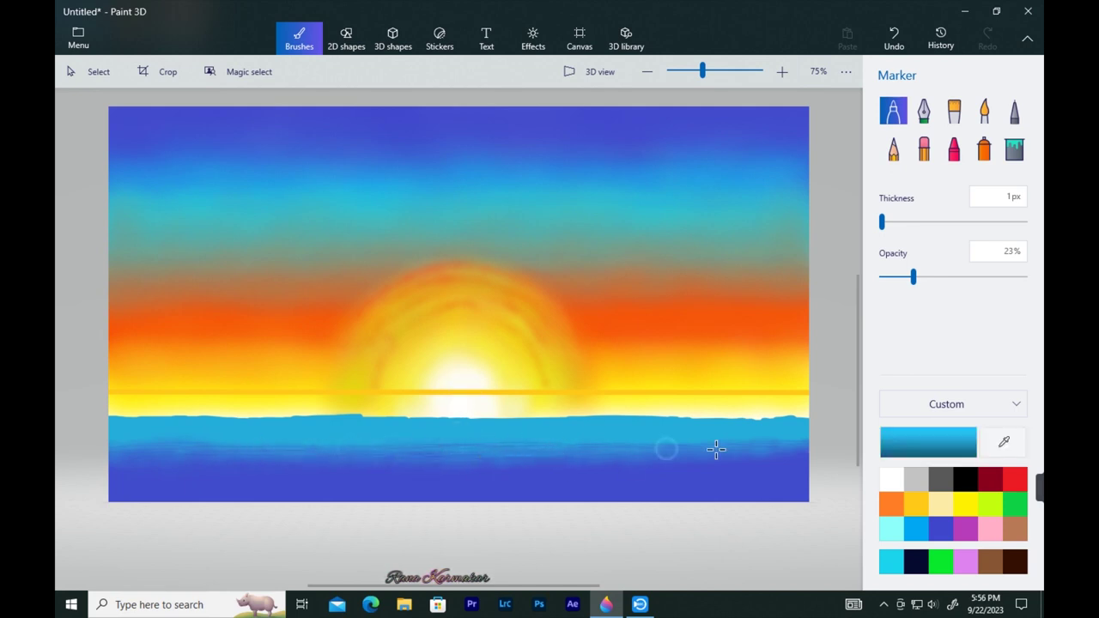
Paint thin light blue ripples over the yellow and white strip between the water and the horizon line.
click(966, 504)
click(1004, 443)
click(258, 431)
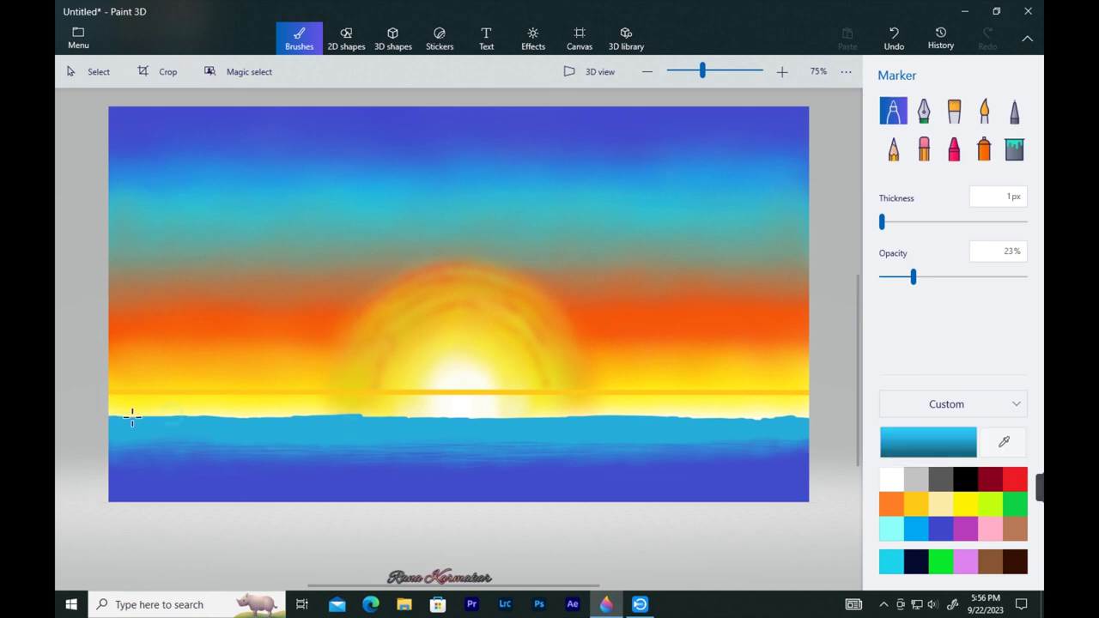
mouse_move(132, 410)
mouse_down()
mouse_move(763, 412)
mouse_move(500, 416)
mouse_up()
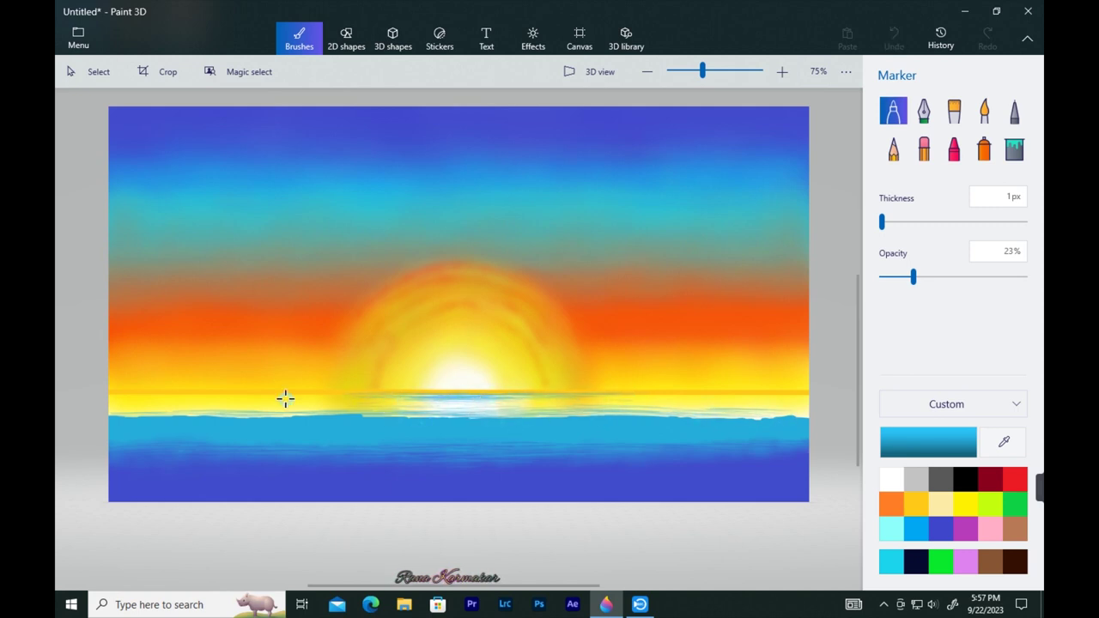
drag(285, 398, 345, 394)
drag(210, 396, 357, 395)
drag(271, 401, 406, 401)
Streak the horizon line and the strip below it with thin strokes in yellow and orange sampled from the sky.
click(1004, 443)
click(764, 401)
click(1004, 443)
click(743, 384)
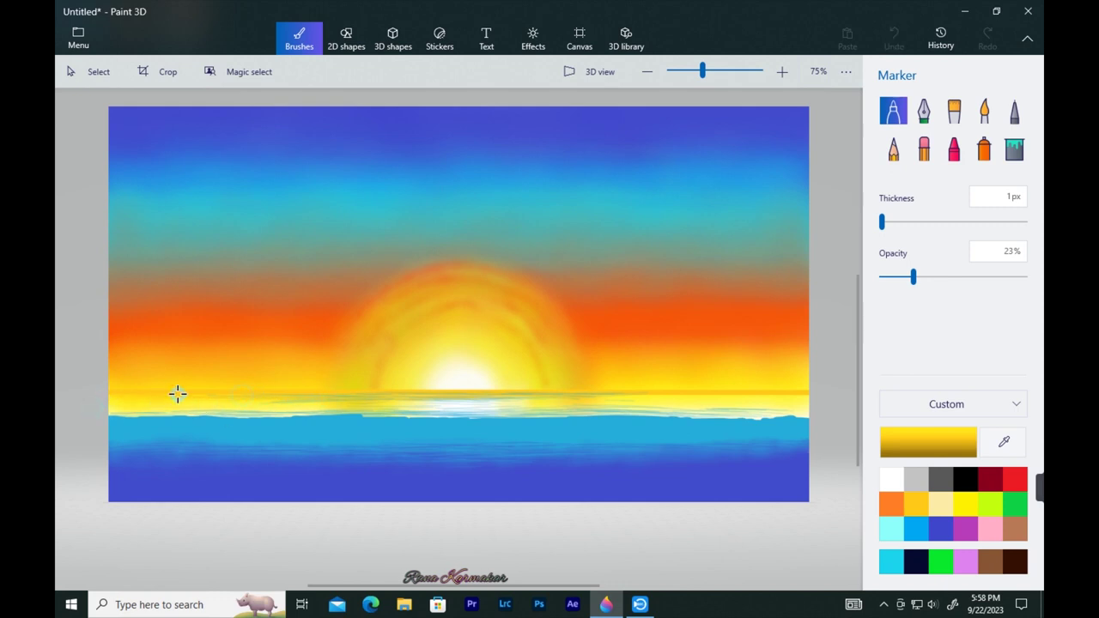
click(1004, 442)
click(724, 297)
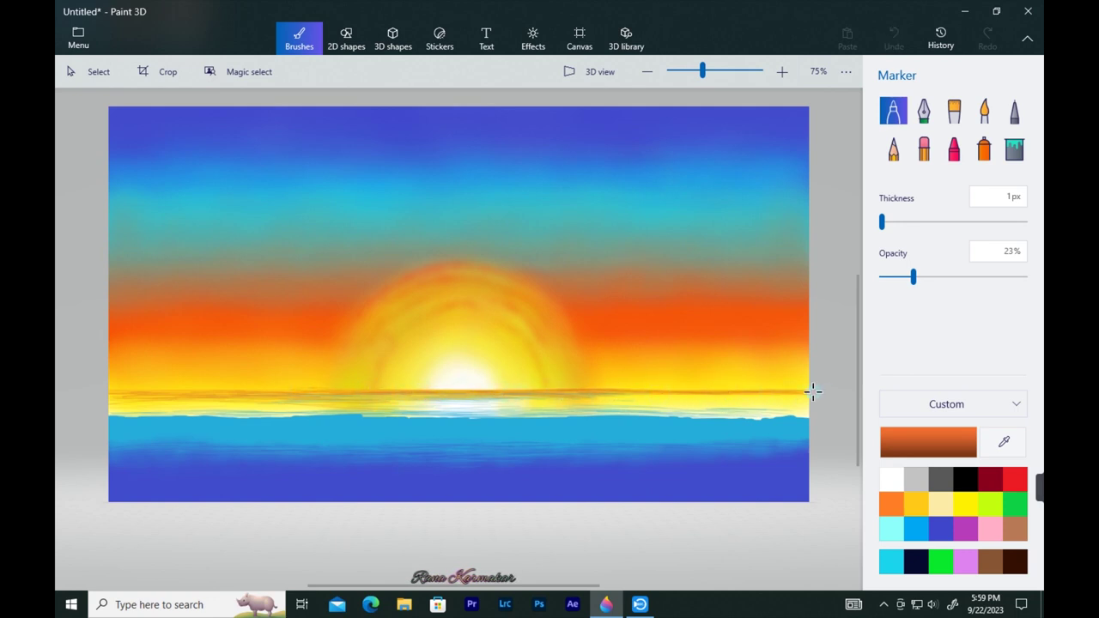
mouse_move(813, 391)
mouse_down()
mouse_move(591, 407)
mouse_move(835, 398)
mouse_move(112, 401)
mouse_up()
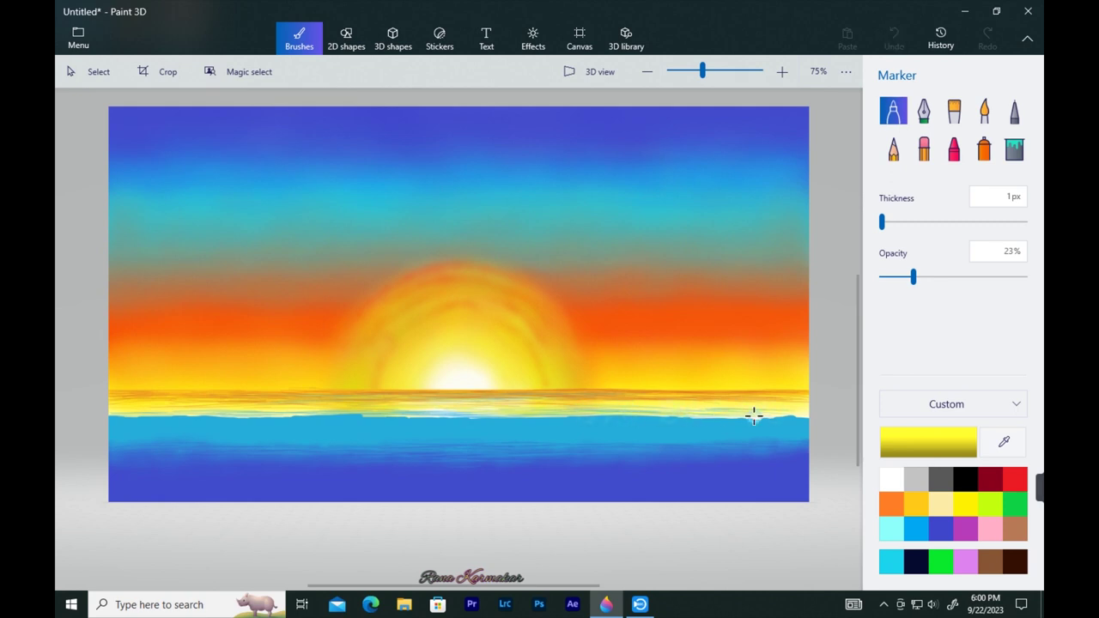
Sample the light blue water and paint thin ripples along its uneven upper edge across the canvas at 23% opacity.
key(i)
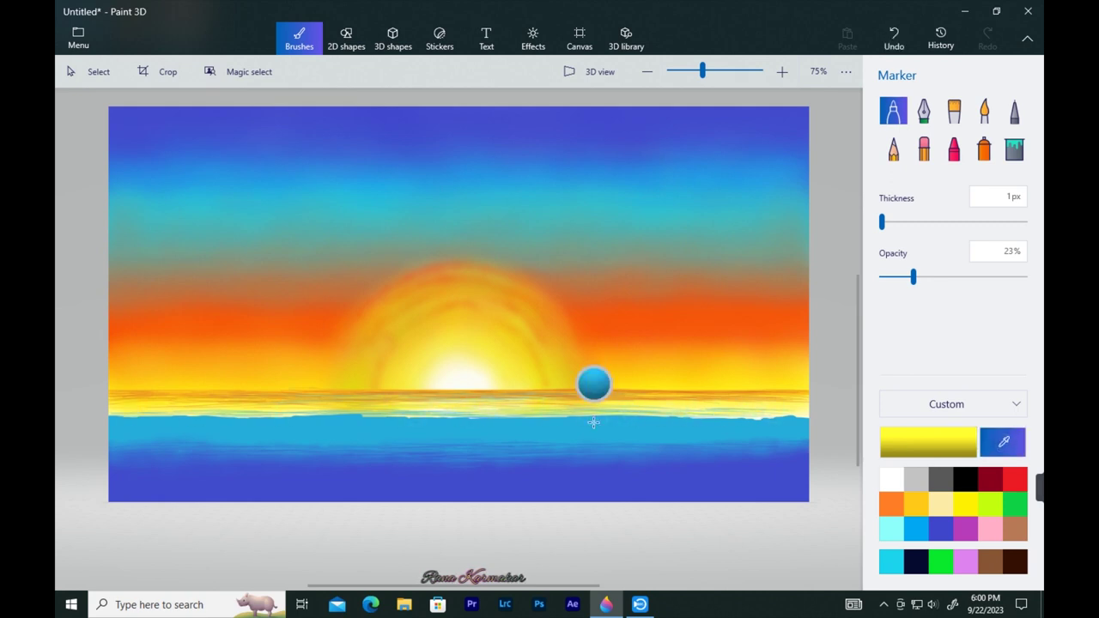
click(593, 421)
mouse_move(420, 416)
mouse_down()
mouse_move(825, 413)
mouse_move(454, 417)
mouse_up()
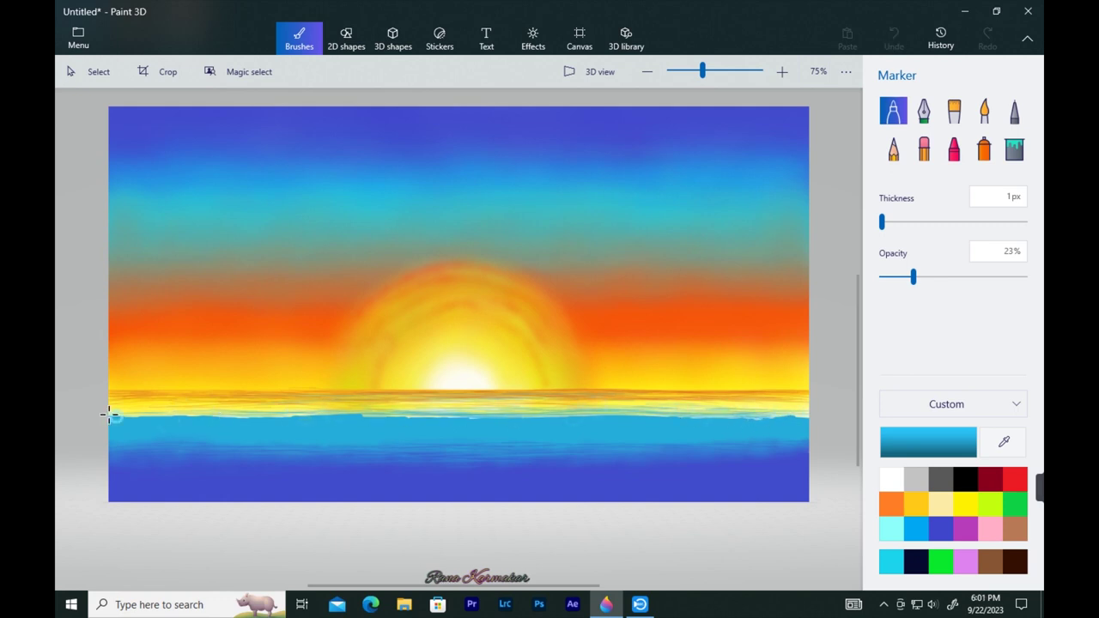
drag(108, 412, 396, 416)
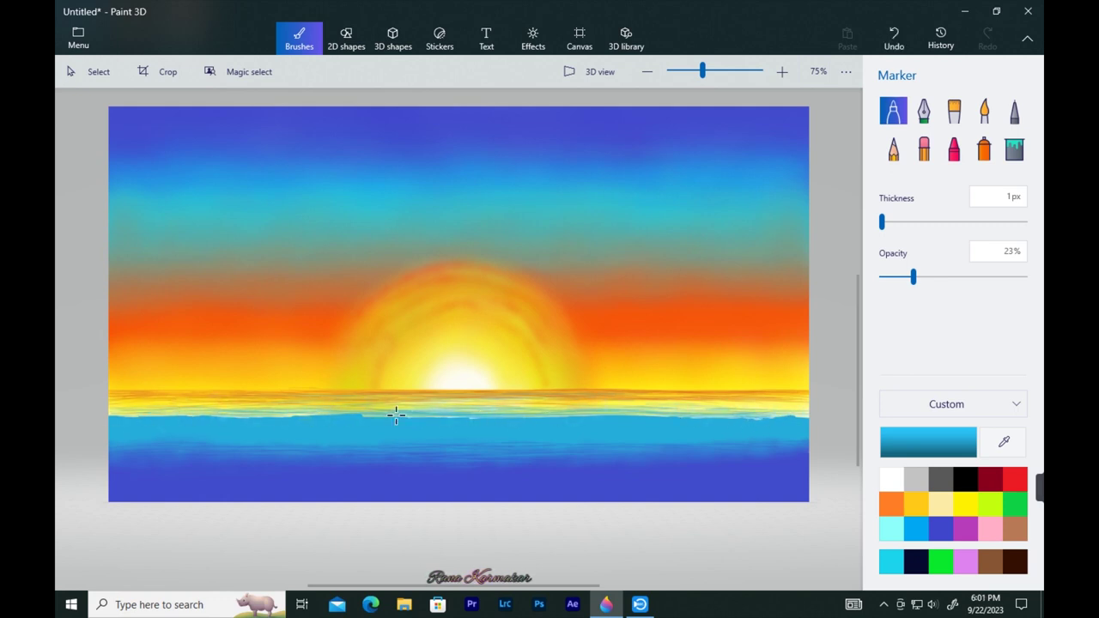
mouse_move(306, 416)
mouse_down()
mouse_move(332, 413)
mouse_move(107, 413)
mouse_move(433, 418)
mouse_up()
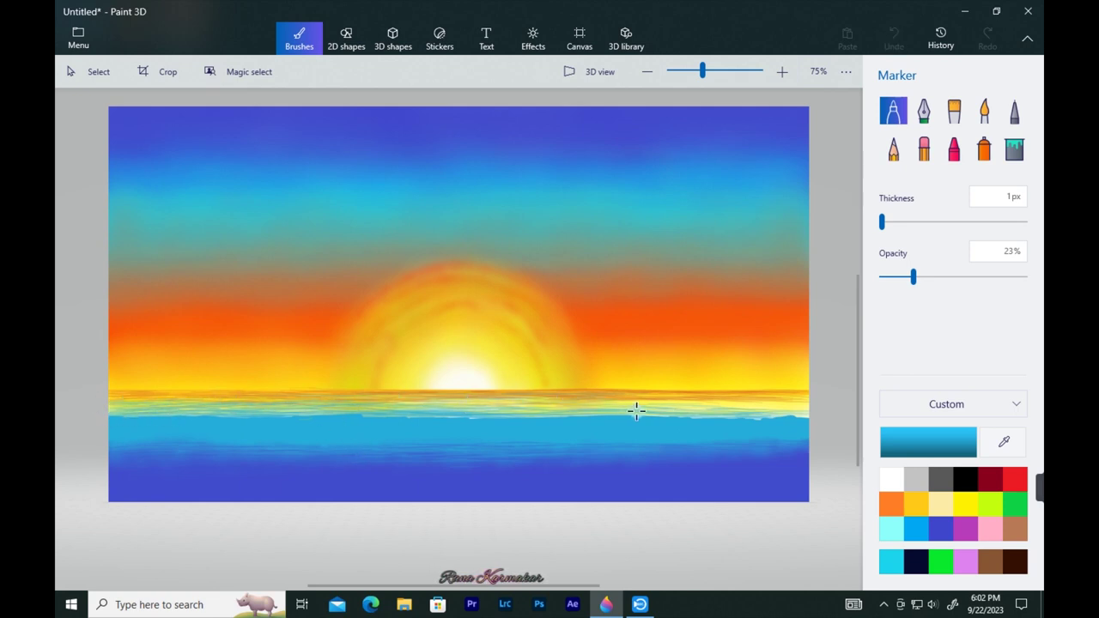
drag(737, 417, 813, 418)
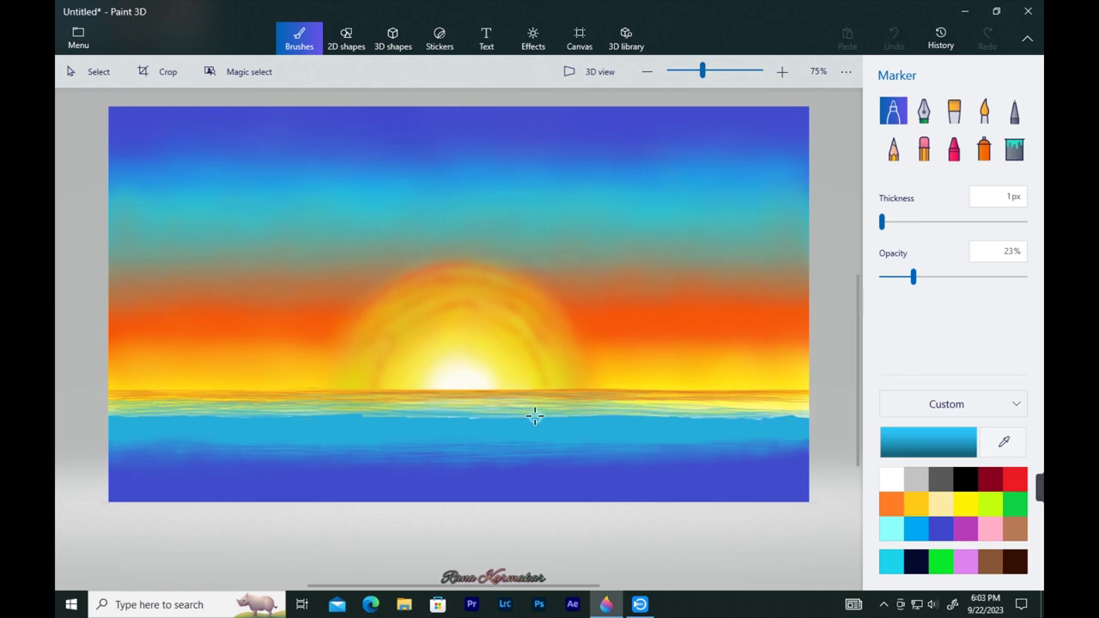
Cover the remaining white gaps along the water's upper edge with light blue ripples, raising the Marker opacity to 61%.
drag(913, 277, 925, 276)
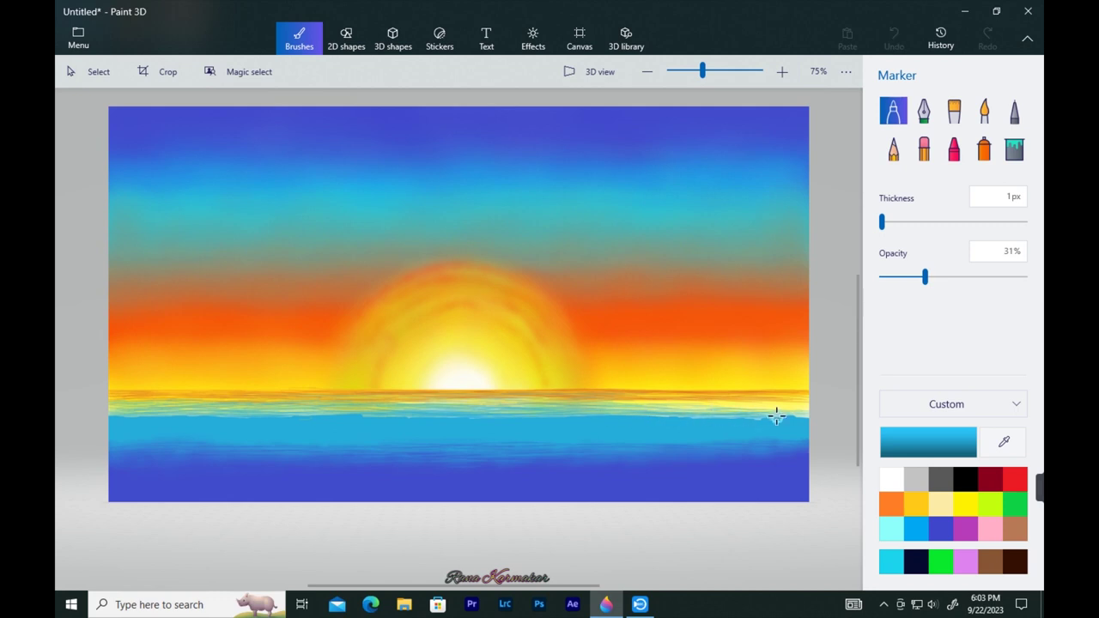
drag(925, 276, 941, 286)
mouse_move(116, 412)
mouse_down()
mouse_move(297, 407)
mouse_move(387, 419)
mouse_up()
drag(940, 278, 969, 278)
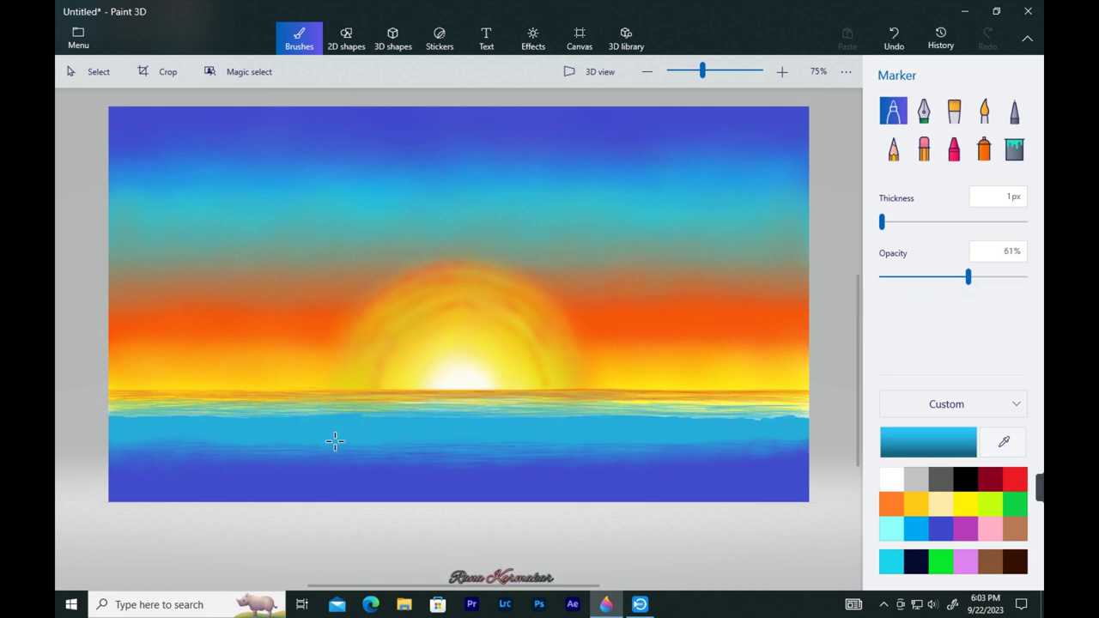
drag(117, 414, 136, 416)
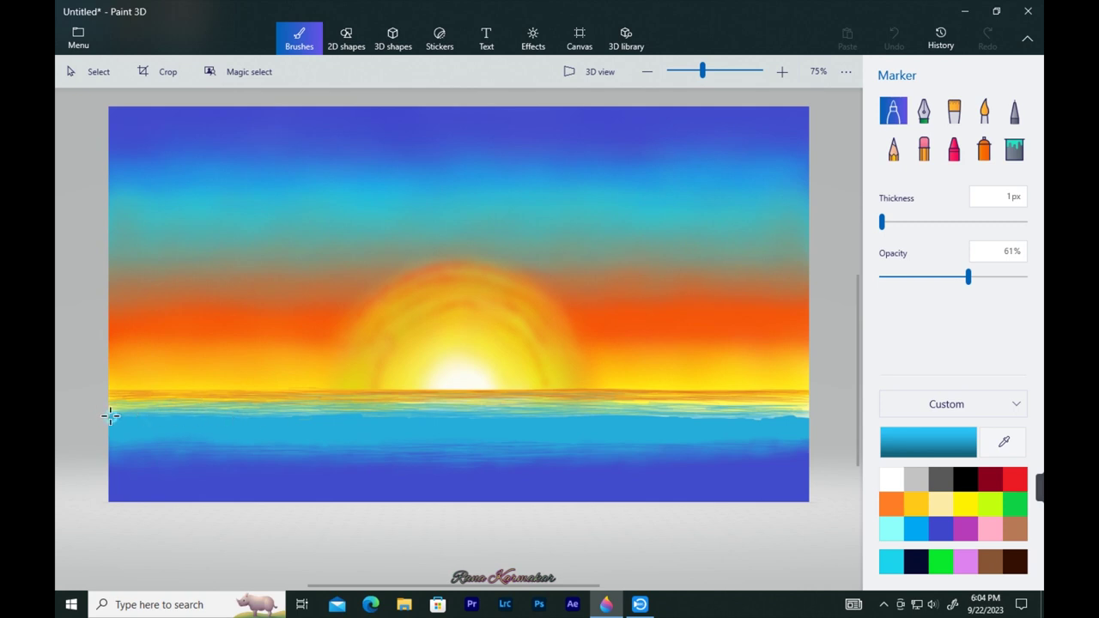
mouse_move(264, 409)
mouse_down()
mouse_move(240, 404)
mouse_move(270, 400)
mouse_move(141, 400)
mouse_move(740, 400)
mouse_move(518, 410)
mouse_move(785, 401)
mouse_move(768, 417)
mouse_move(796, 418)
mouse_move(637, 417)
mouse_move(813, 416)
mouse_move(316, 403)
mouse_up()
Sample yellow from the sky and add thin glints to the water just below the horizon, lowering the opacity to 43%.
click(1004, 442)
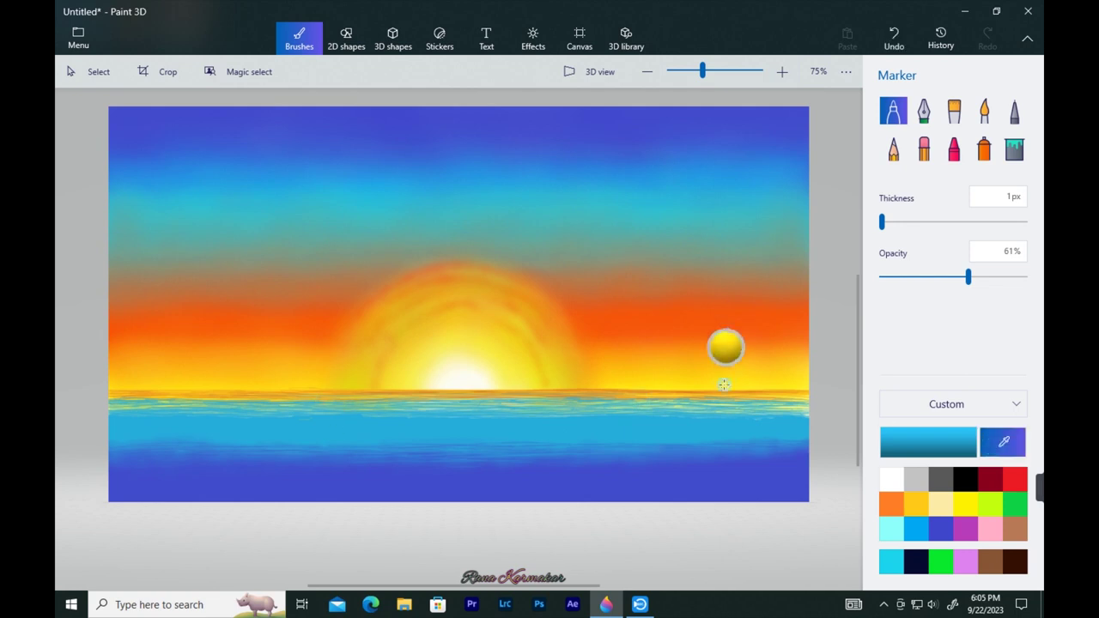
click(724, 383)
drag(130, 398, 352, 404)
drag(969, 276, 942, 277)
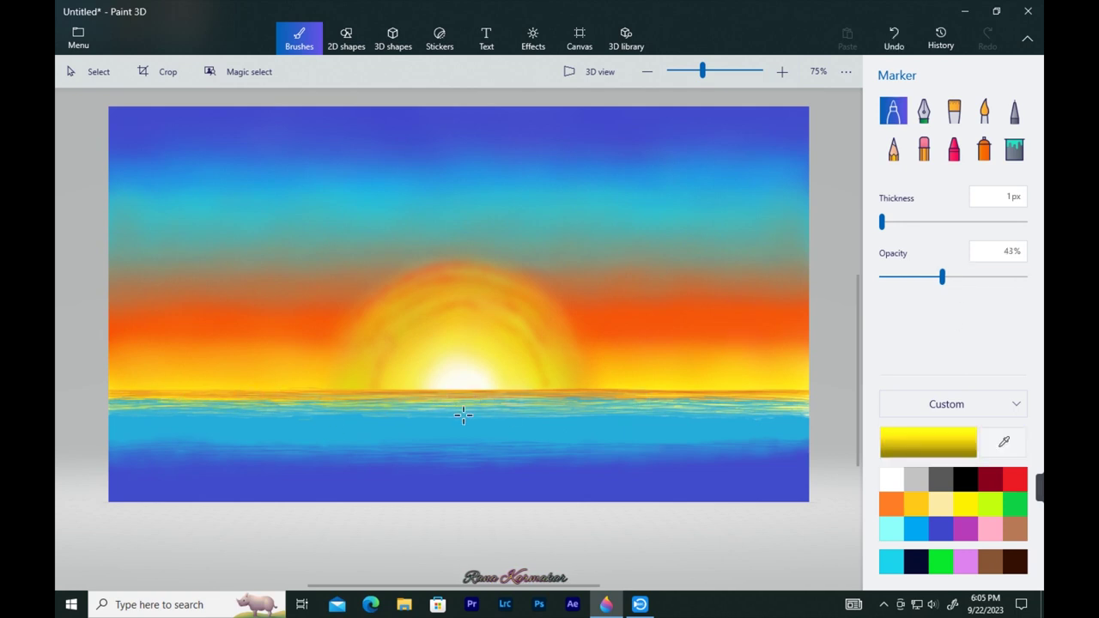
mouse_move(468, 404)
mouse_down()
mouse_move(508, 398)
mouse_move(658, 396)
mouse_up()
drag(425, 402, 617, 406)
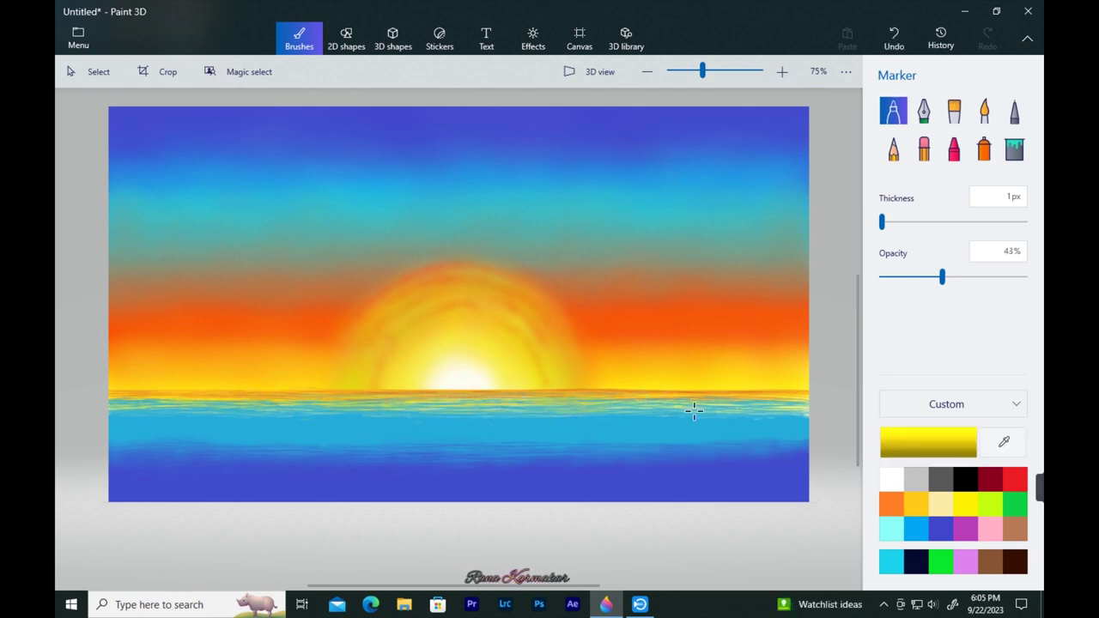
Paint the sun's reflection down the water with short yellow strokes, and overlay white highlights at varied opacities.
mouse_move(350, 410)
mouse_down()
mouse_move(490, 428)
mouse_move(461, 420)
mouse_move(450, 431)
mouse_move(491, 432)
mouse_move(469, 437)
mouse_move(488, 449)
mouse_move(491, 493)
mouse_up()
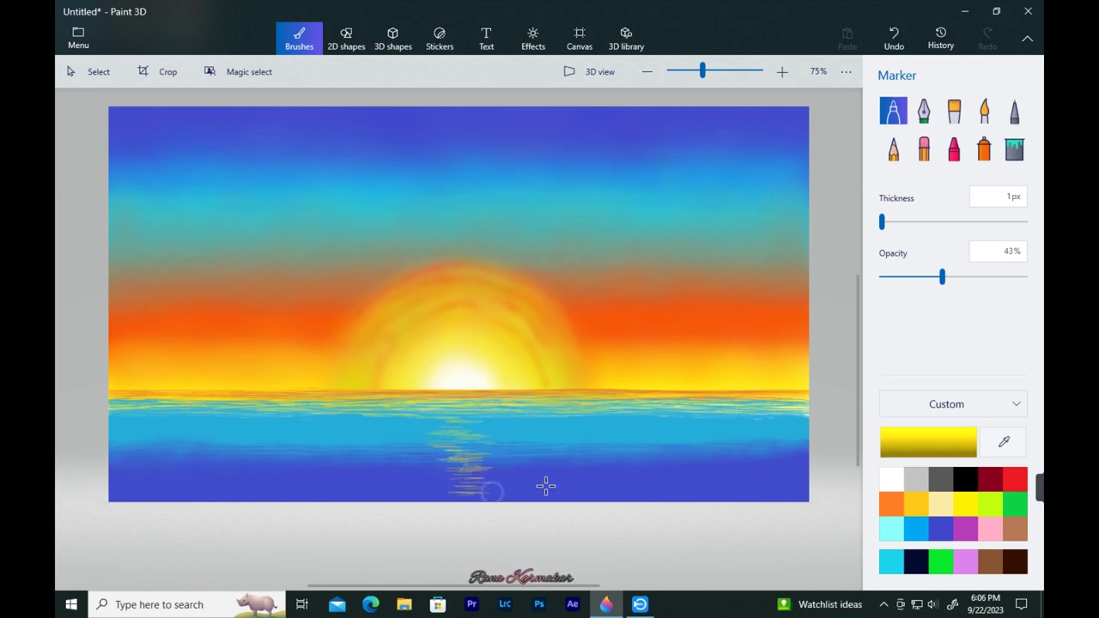
click(892, 479)
mouse_move(446, 393)
mouse_down()
mouse_move(476, 420)
mouse_move(432, 447)
mouse_move(492, 458)
mouse_up()
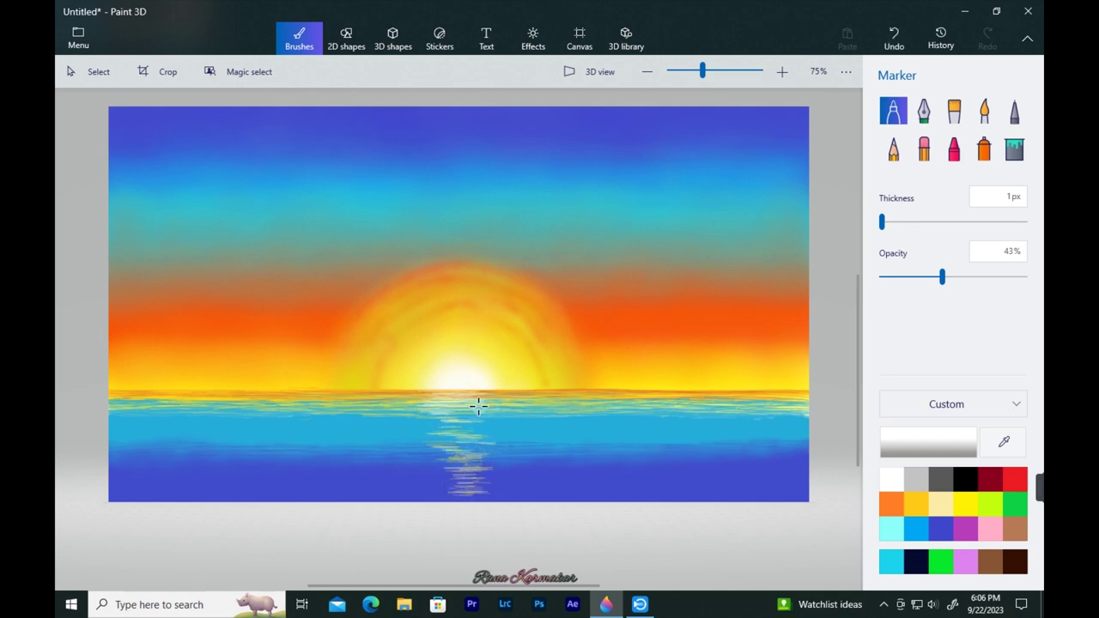
drag(942, 276, 985, 277)
mouse_move(481, 420)
mouse_down()
mouse_move(456, 446)
mouse_move(482, 459)
mouse_move(465, 466)
mouse_move(473, 483)
mouse_move(436, 432)
mouse_move(484, 420)
mouse_up()
drag(985, 277, 937, 277)
drag(431, 423, 510, 415)
Add faint white horizontal ripples across the light blue water on both sides of the reflection at 21% opacity.
drag(937, 277, 910, 278)
mouse_move(378, 421)
mouse_down()
mouse_move(723, 421)
mouse_move(505, 445)
mouse_move(598, 433)
mouse_move(332, 429)
mouse_move(362, 421)
mouse_move(365, 448)
mouse_move(208, 434)
mouse_up()
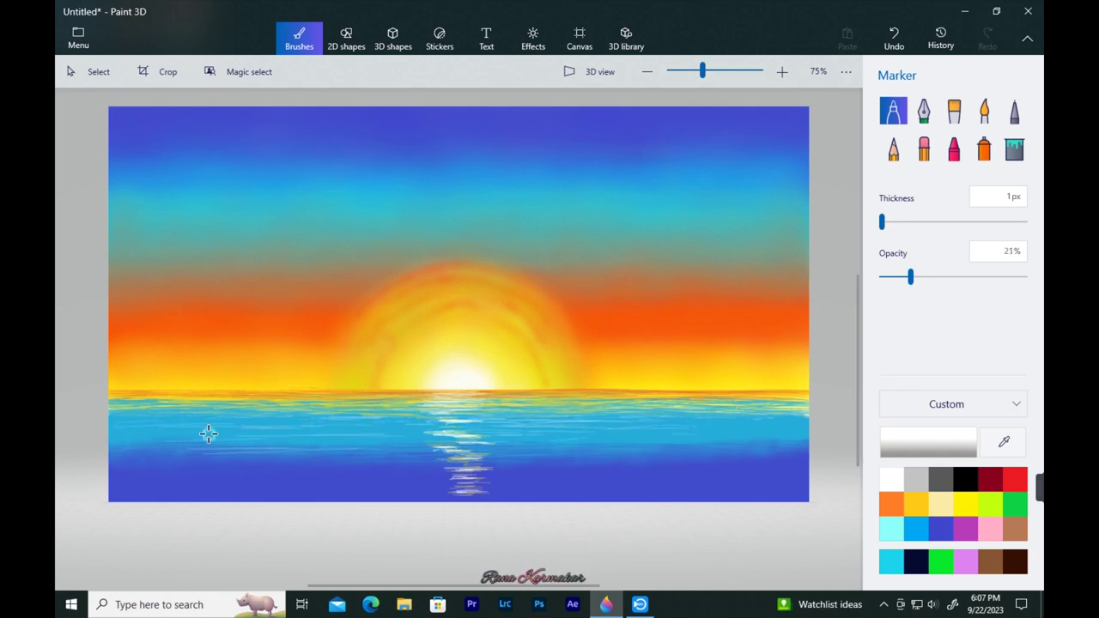
mouse_move(505, 427)
mouse_down()
mouse_move(738, 450)
mouse_move(728, 430)
mouse_move(763, 426)
mouse_move(731, 452)
mouse_move(582, 419)
mouse_up()
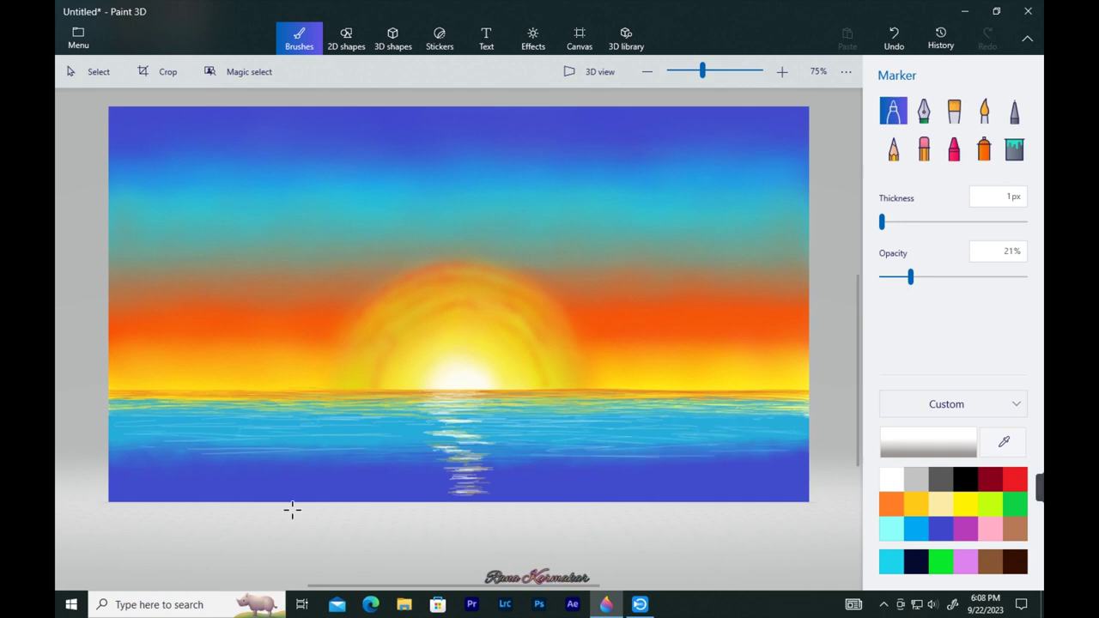
Brighten the sun's reflection from the horizon downwards with more white strokes at 37% and 61% opacity.
drag(911, 277, 934, 276)
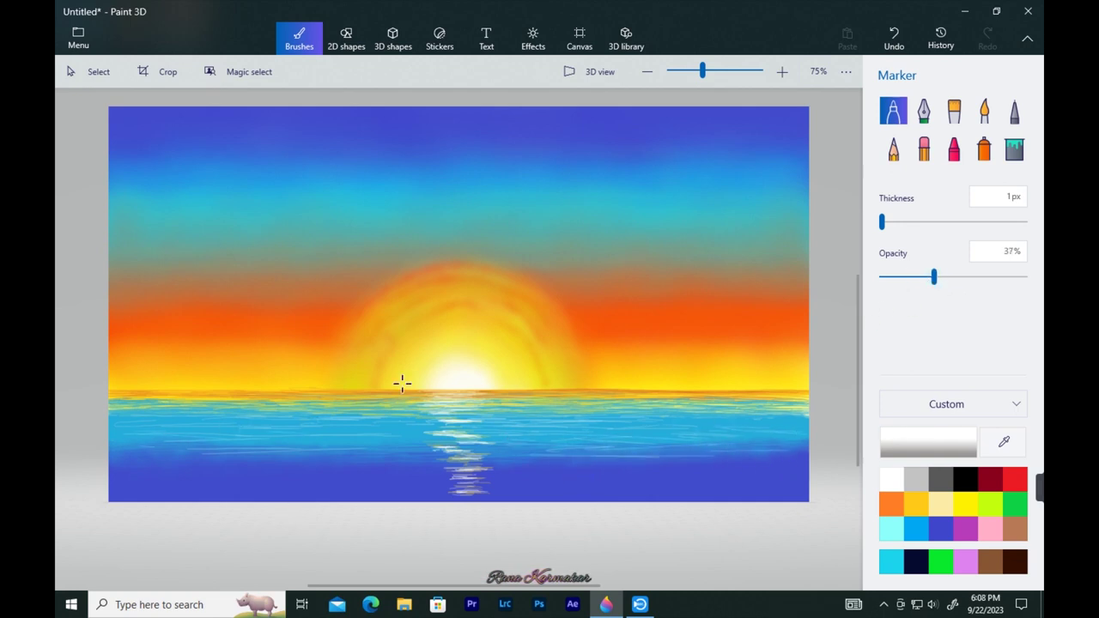
mouse_move(398, 381)
mouse_down()
mouse_move(416, 408)
mouse_move(491, 419)
mouse_move(408, 394)
mouse_move(498, 392)
mouse_up()
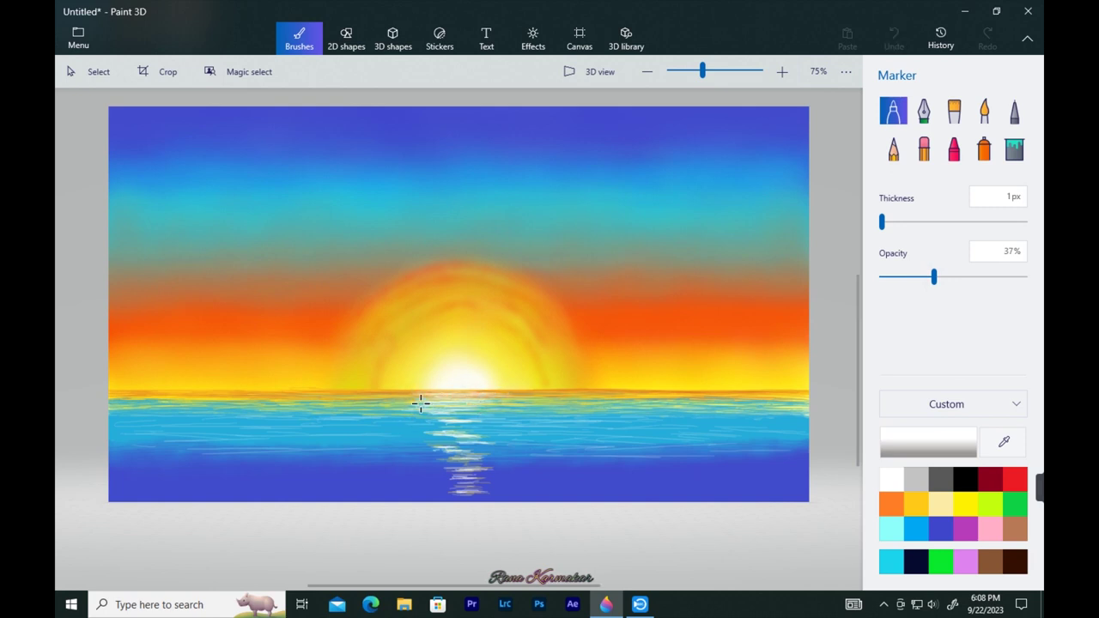
mouse_move(421, 402)
mouse_down()
mouse_move(481, 408)
mouse_move(447, 416)
mouse_up()
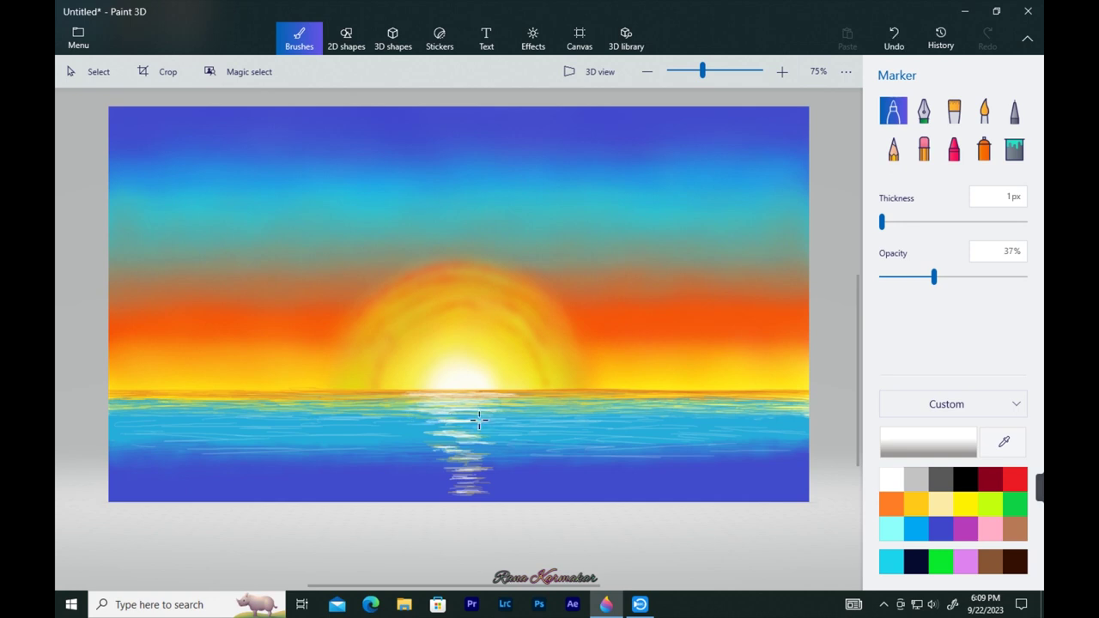
drag(933, 277, 968, 277)
mouse_move(437, 402)
mouse_down()
mouse_move(503, 411)
mouse_move(422, 434)
mouse_move(474, 442)
mouse_move(445, 448)
mouse_move(471, 454)
mouse_move(455, 490)
mouse_up()
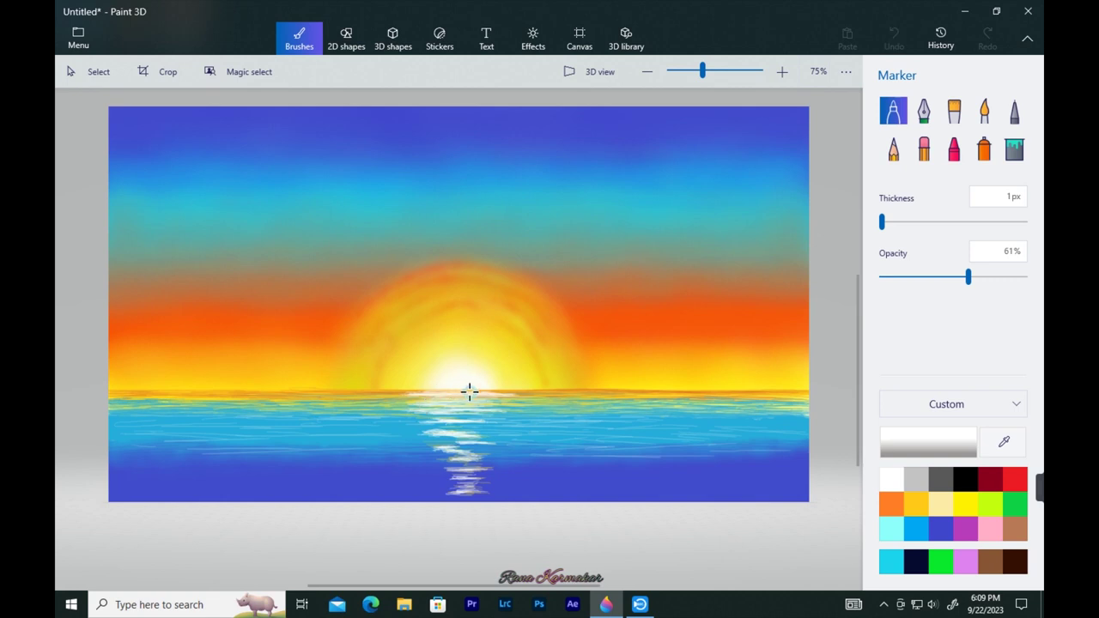
Brighten the sun's reflection with white strokes at 61% opacity, and soften around it with light blue sampled from the water at 11% opacity.
mouse_move(392, 395)
mouse_down()
mouse_move(533, 396)
mouse_move(469, 434)
mouse_move(512, 435)
mouse_up()
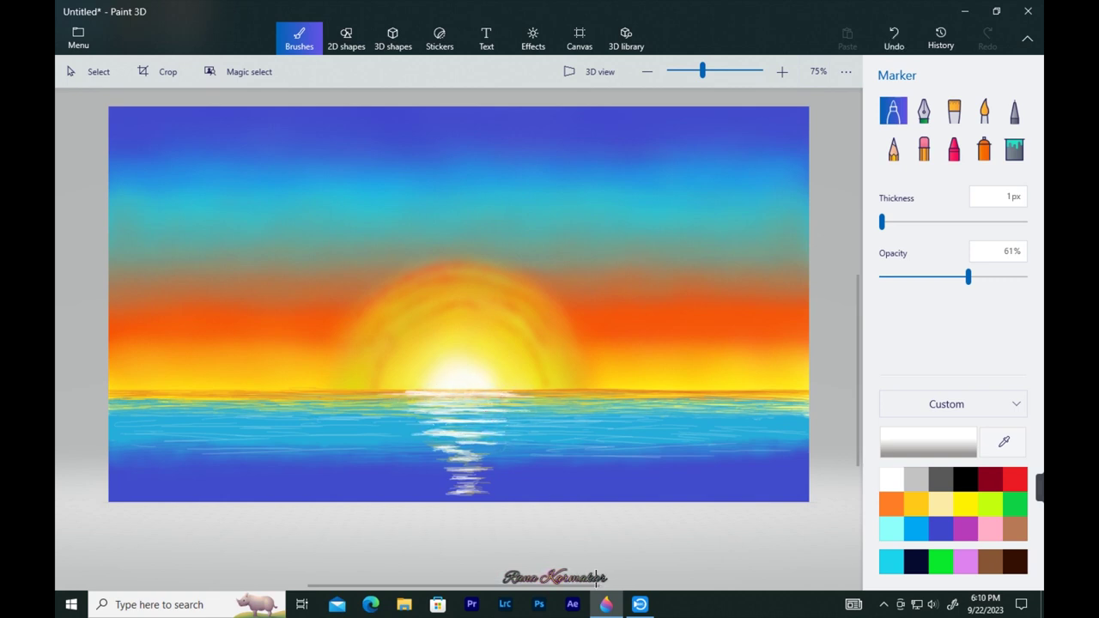
click(897, 277)
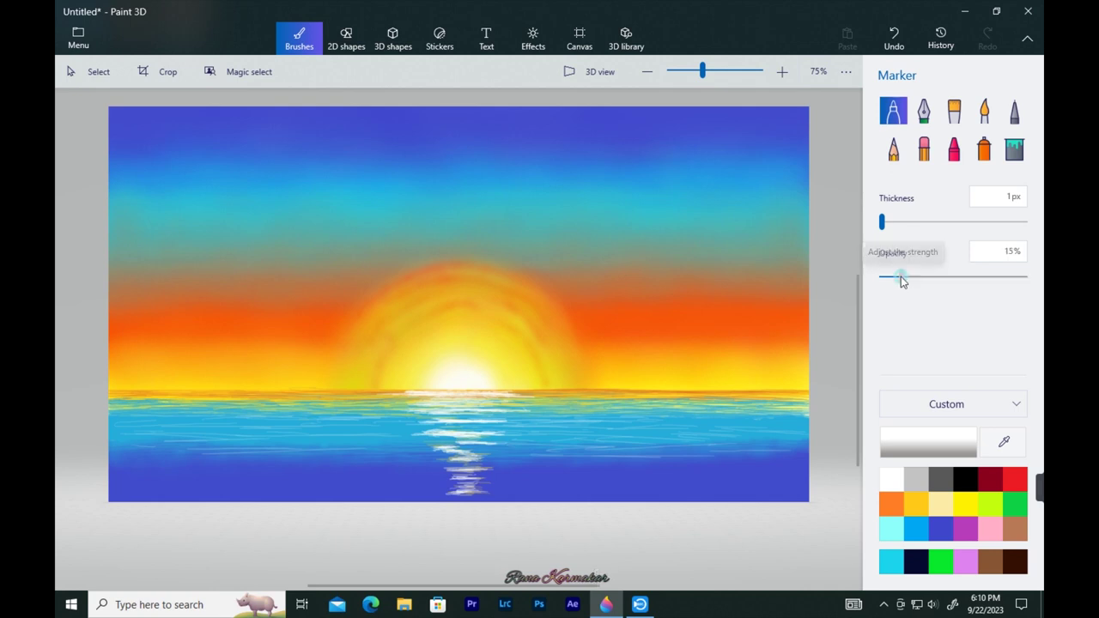
click(1004, 443)
click(591, 426)
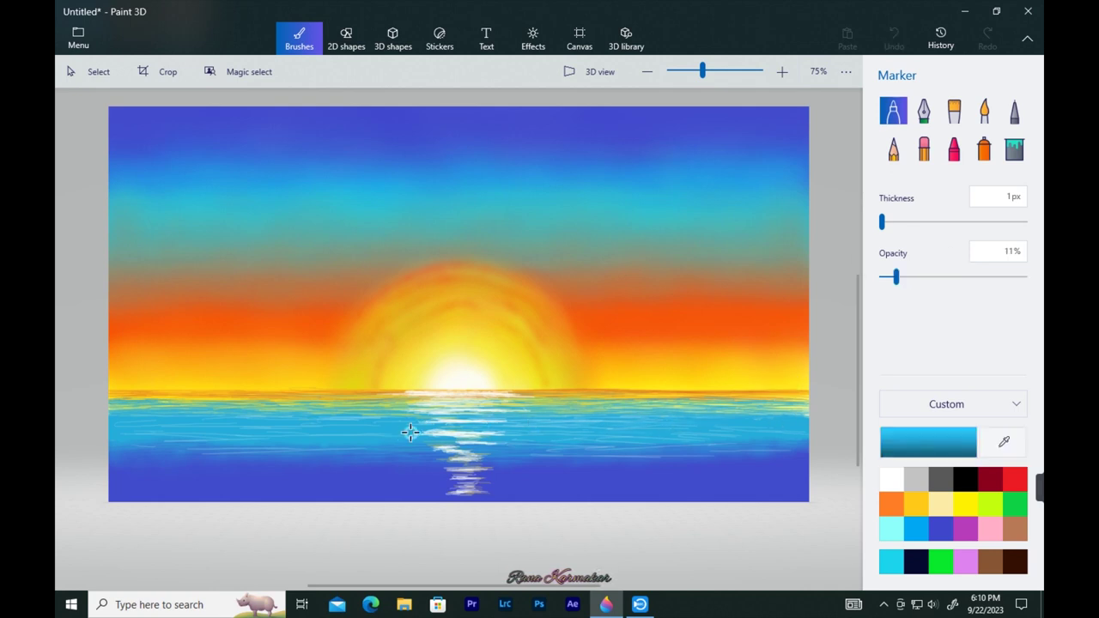
Shade beneath the reflection's highlights with black strokes at 39% opacity, and add fainter black ripples across the water at 16%.
click(967, 479)
drag(897, 277, 937, 277)
drag(446, 423, 471, 422)
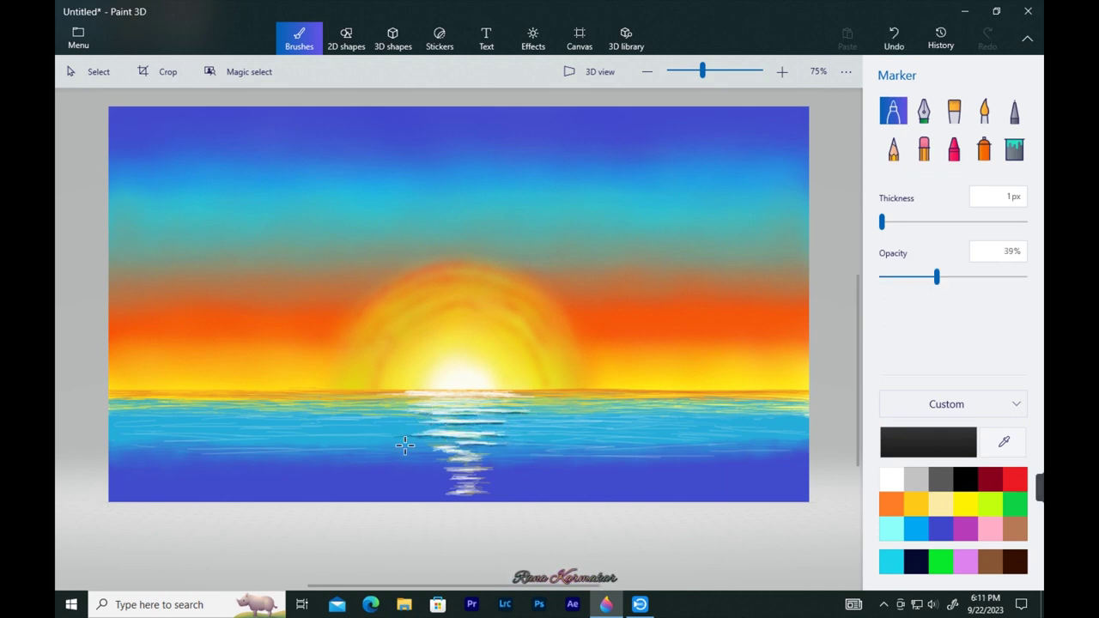
drag(929, 276, 904, 277)
drag(544, 450, 738, 457)
drag(538, 422, 565, 423)
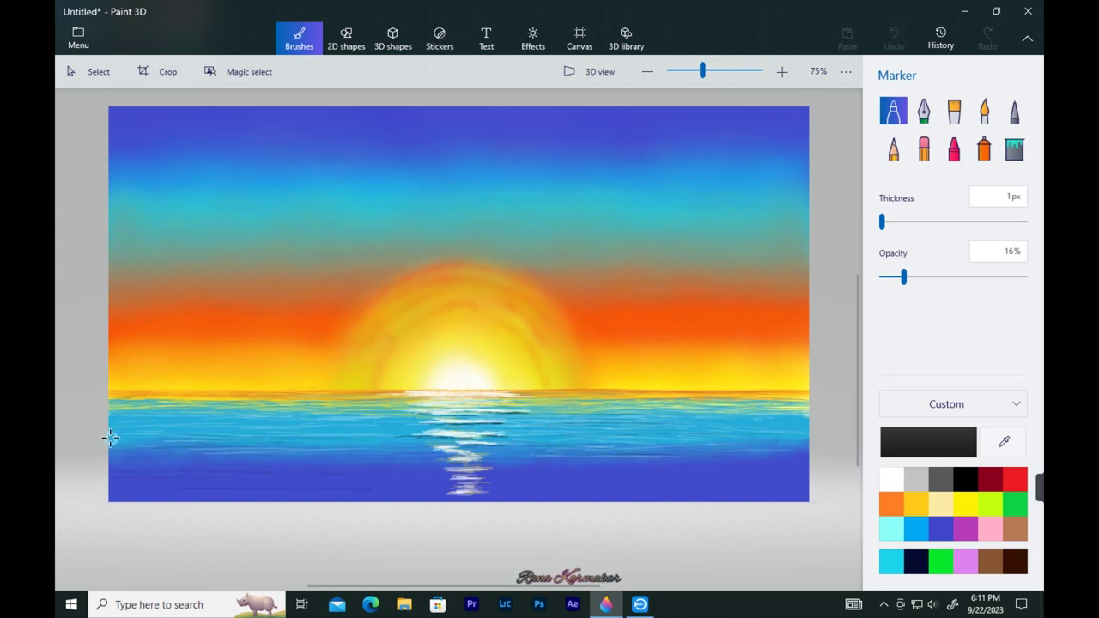
Sample the dark blue of the lower water, add horizontal ripples across the light blue band at 16% opacity, and undo the last stroke.
click(1004, 443)
click(714, 470)
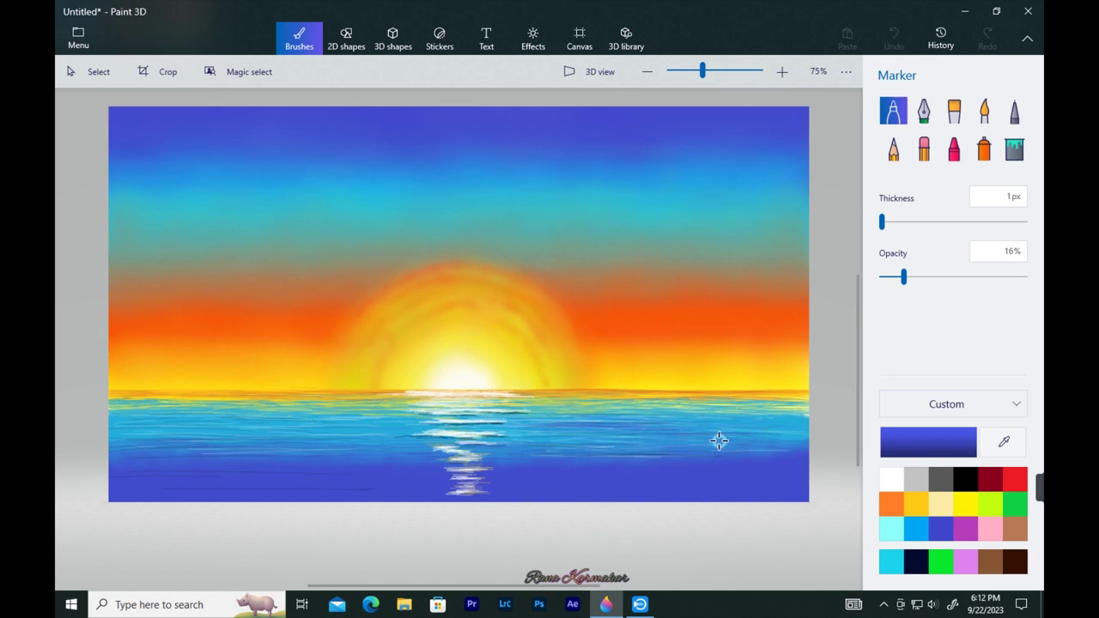
key(ctrl+z)
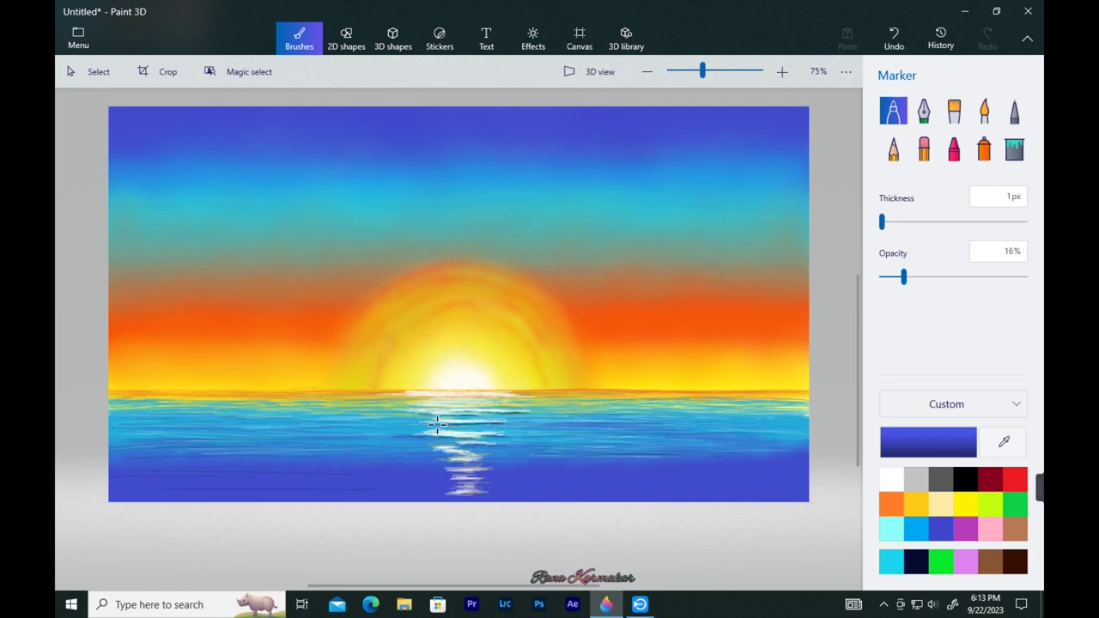
Add thin black horizontal ripples across the light blue water on both sides of the reflection at 16% opacity.
click(962, 478)
mouse_move(515, 416)
mouse_down()
mouse_move(628, 400)
mouse_move(748, 403)
mouse_up()
drag(756, 419, 727, 419)
mouse_move(189, 416)
mouse_down()
mouse_move(341, 409)
mouse_move(234, 435)
mouse_up()
mouse_move(143, 454)
mouse_down()
mouse_move(316, 429)
mouse_move(253, 413)
mouse_move(318, 407)
mouse_move(562, 438)
mouse_move(397, 423)
mouse_up()
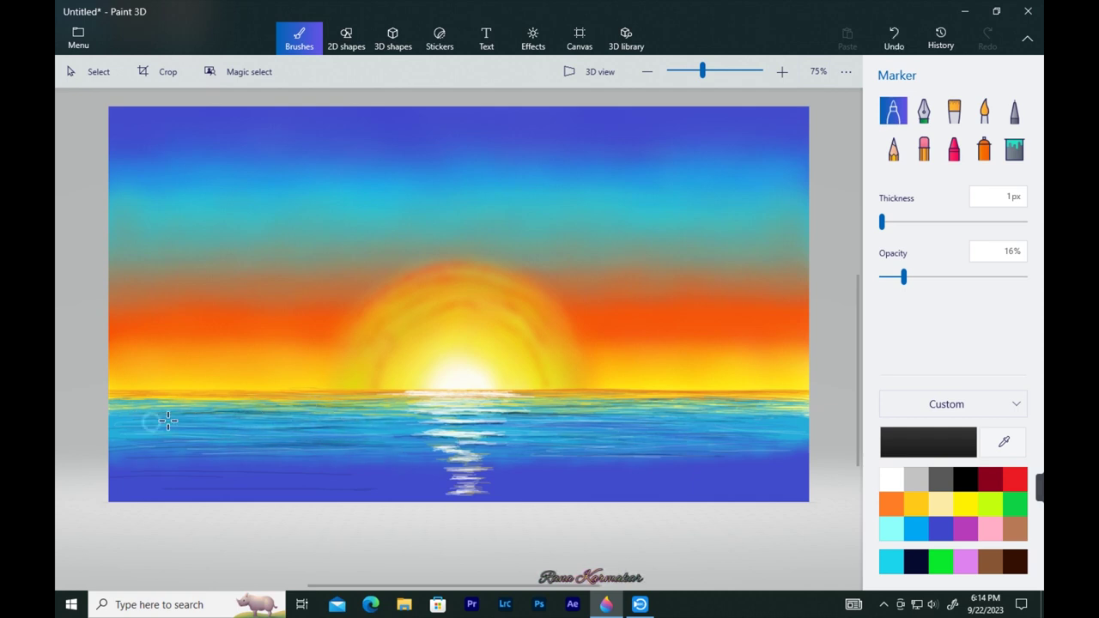
mouse_move(112, 419)
mouse_down()
mouse_move(363, 438)
mouse_move(141, 427)
mouse_move(347, 417)
mouse_move(221, 426)
mouse_move(368, 441)
mouse_move(636, 421)
mouse_move(547, 424)
mouse_move(747, 429)
mouse_move(583, 438)
mouse_move(381, 417)
mouse_move(410, 412)
mouse_move(415, 434)
mouse_move(473, 433)
mouse_up()
Add faint yellow glints to the sun's reflection and the surrounding blue water at 16% opacity.
click(972, 514)
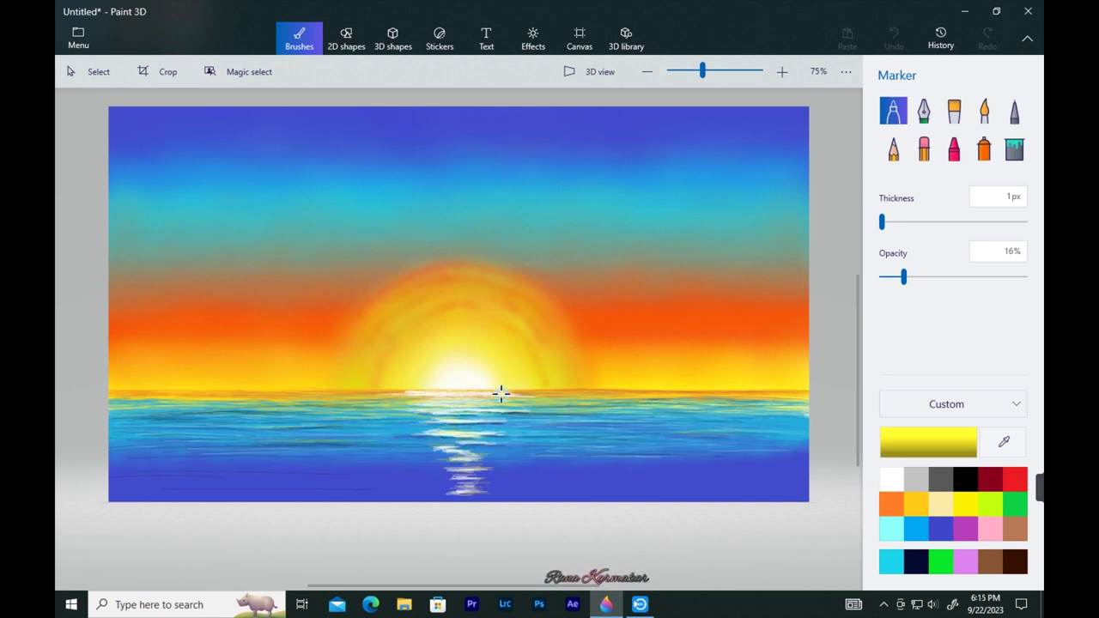
mouse_move(501, 393)
mouse_down()
mouse_move(456, 450)
mouse_move(533, 440)
mouse_move(454, 430)
mouse_move(434, 421)
mouse_move(452, 411)
mouse_move(411, 404)
mouse_move(483, 469)
mouse_move(508, 469)
mouse_move(499, 450)
mouse_move(393, 447)
mouse_move(529, 437)
mouse_move(413, 421)
mouse_up()
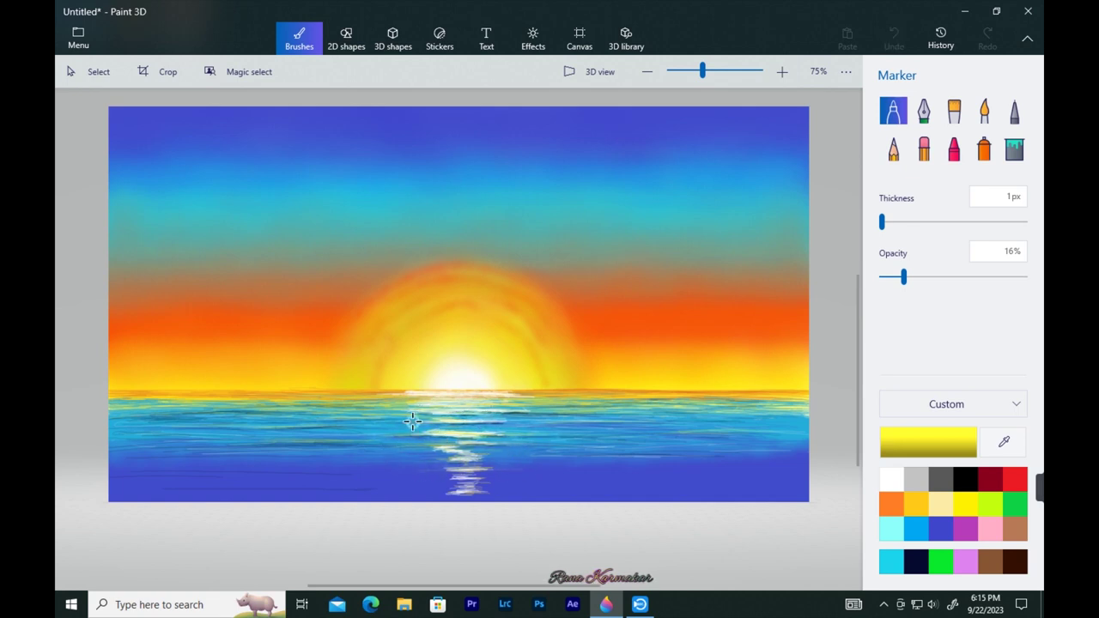
mouse_move(143, 417)
mouse_down()
mouse_move(215, 415)
mouse_move(131, 424)
mouse_up()
Darken the ripples just below the horizon with black, and overlay yellow glints on the upper water at 16% and 5% opacity.
click(966, 481)
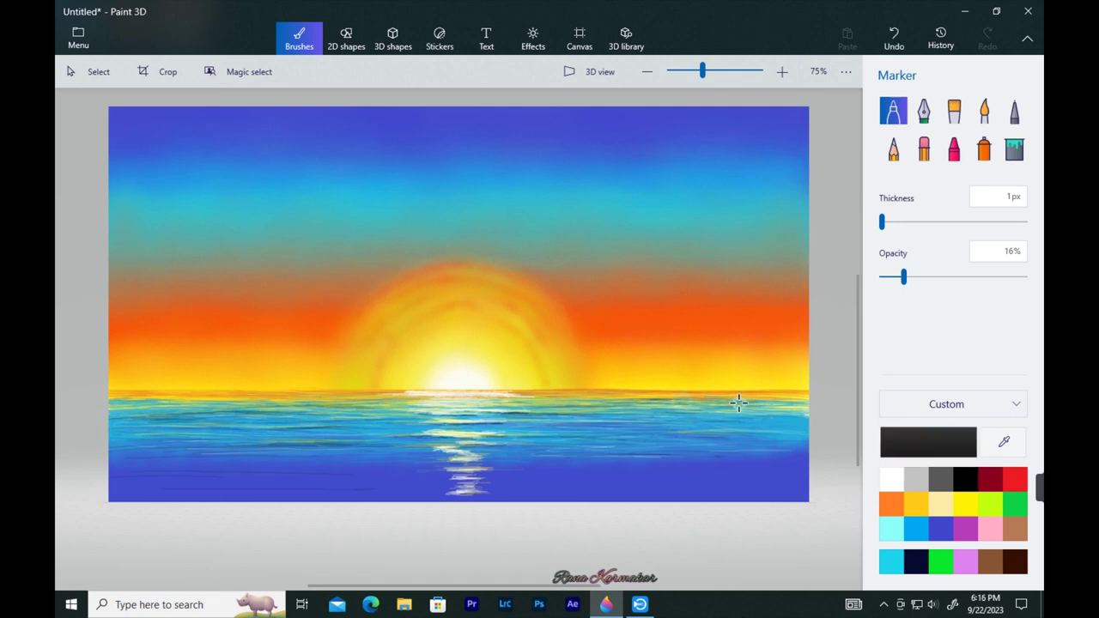
mouse_move(736, 400)
mouse_down()
mouse_move(664, 415)
mouse_move(695, 443)
mouse_move(752, 435)
mouse_move(643, 446)
mouse_move(415, 430)
mouse_move(135, 438)
mouse_move(257, 454)
mouse_move(408, 433)
mouse_move(360, 403)
mouse_move(116, 403)
mouse_move(405, 401)
mouse_up()
click(967, 504)
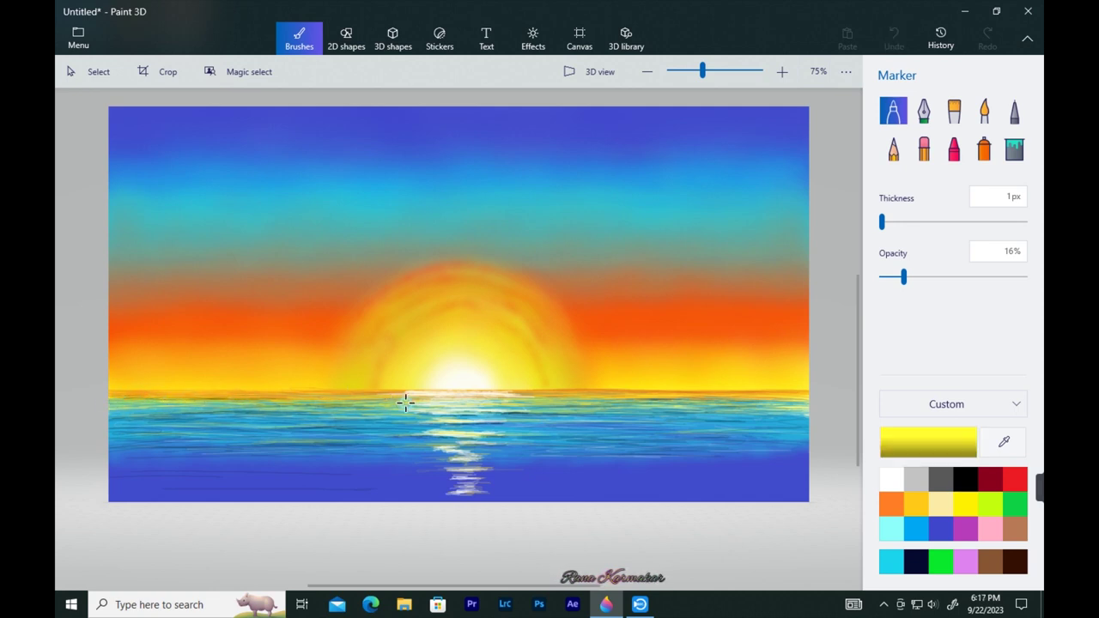
mouse_move(186, 400)
mouse_down()
mouse_move(329, 404)
mouse_move(231, 397)
mouse_up()
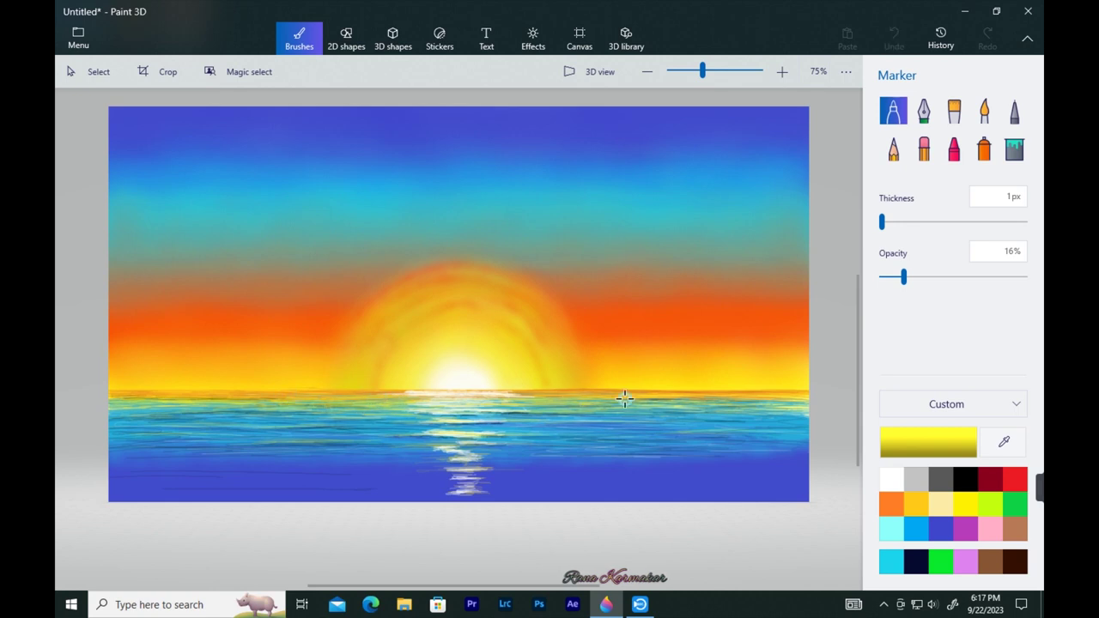
mouse_move(624, 397)
mouse_down()
mouse_move(693, 398)
mouse_move(562, 395)
mouse_move(729, 400)
mouse_up()
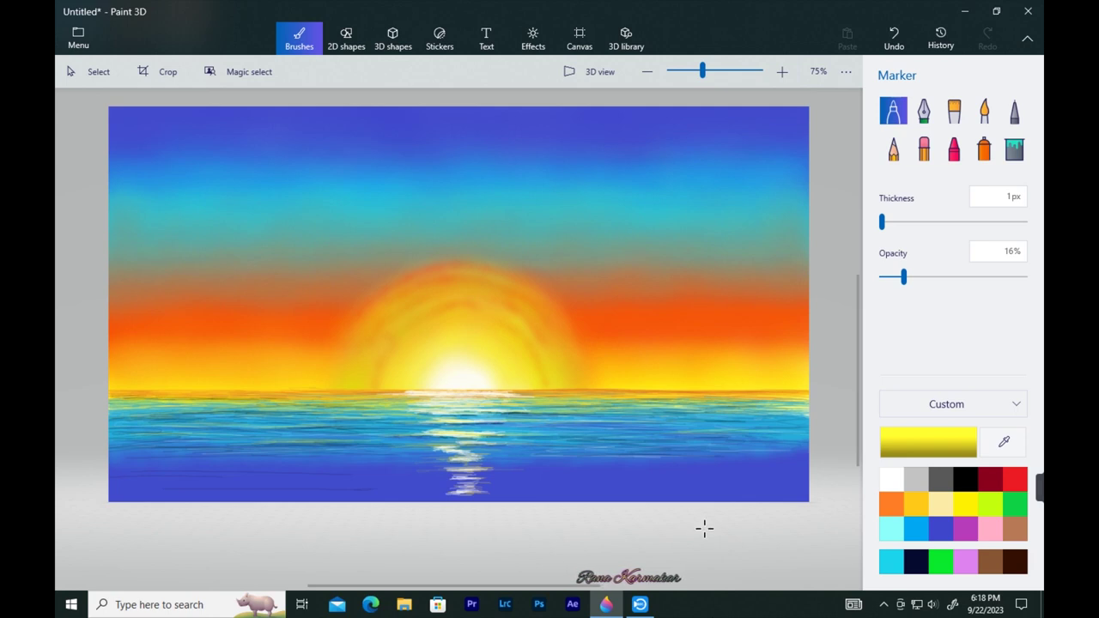
drag(904, 276, 887, 277)
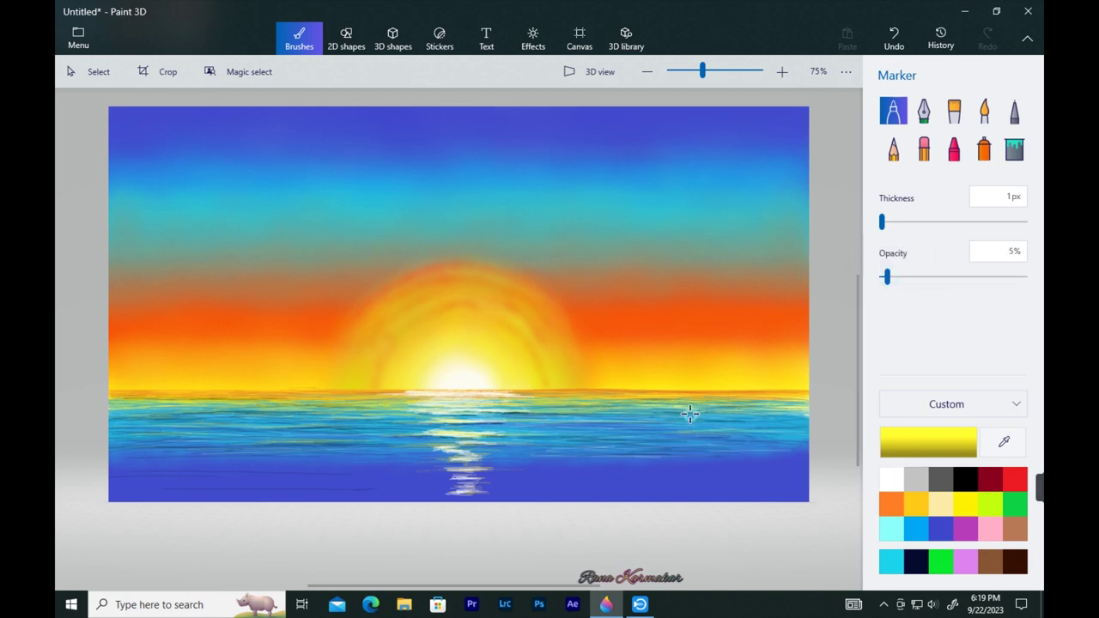
drag(189, 408, 299, 420)
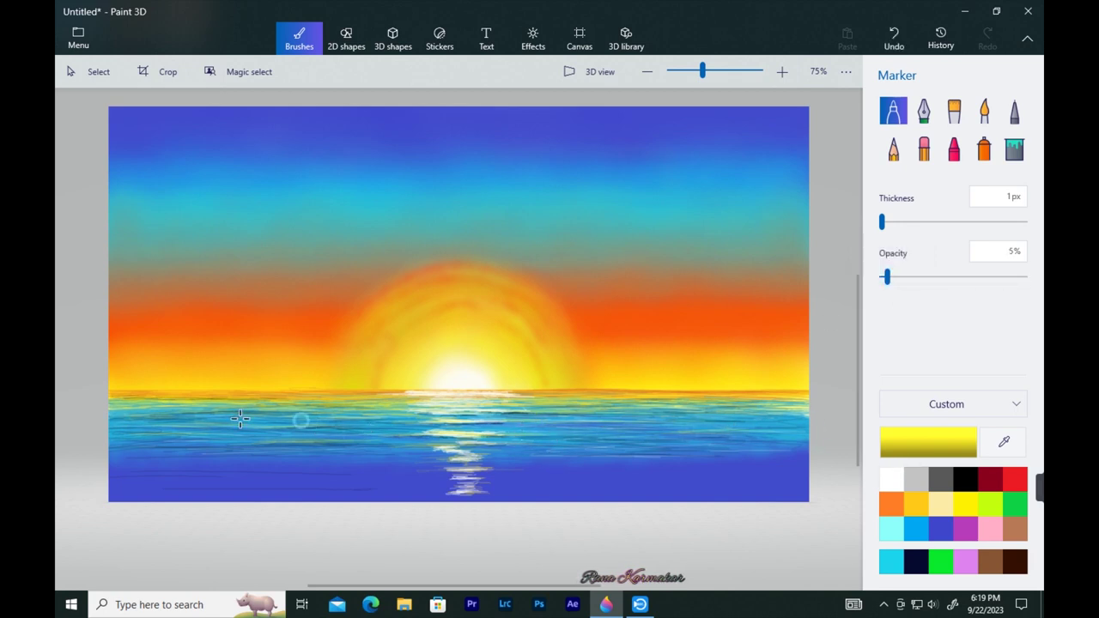
Widen the bright glow along the horizon and the top of the reflection with white strokes at 41% opacity.
click(891, 479)
mouse_move(887, 276)
mouse_down()
mouse_move(951, 277)
mouse_move(940, 276)
mouse_up()
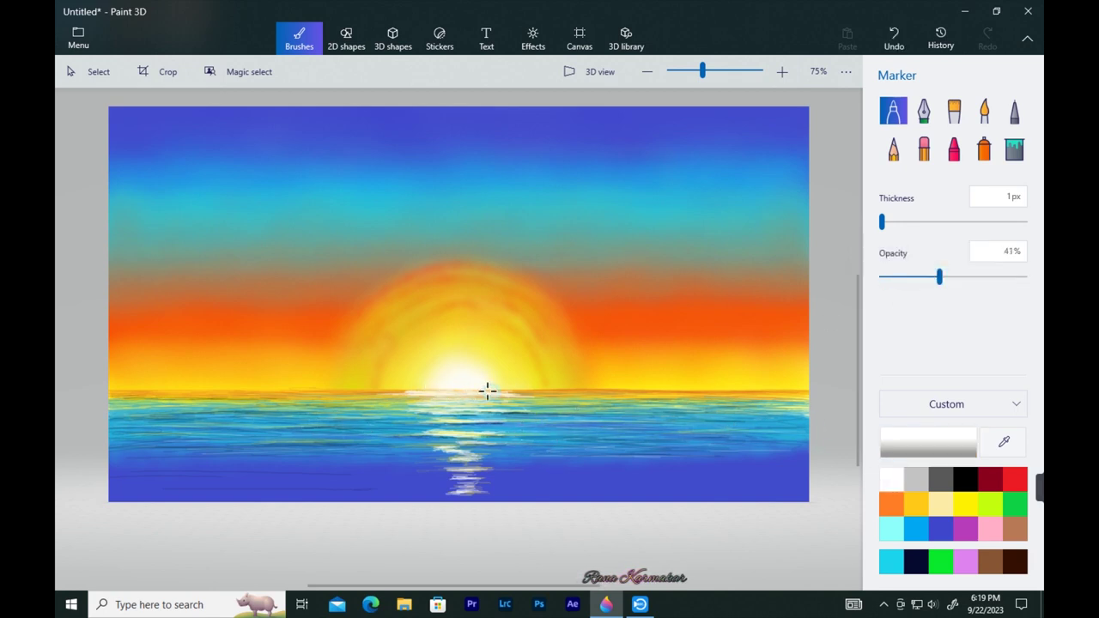
drag(576, 391, 508, 394)
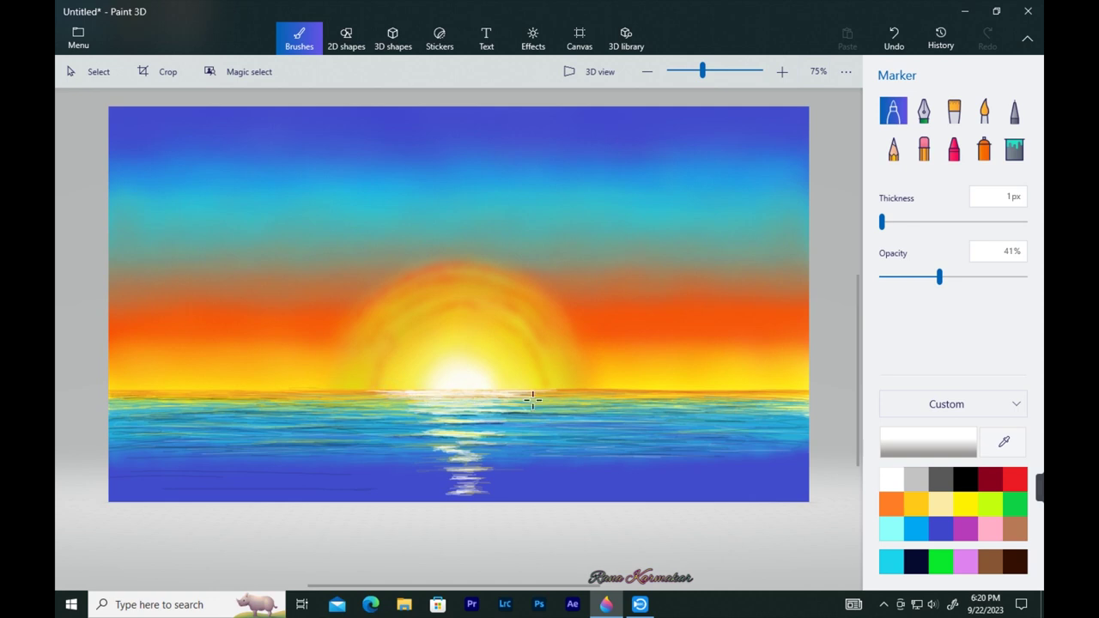
drag(396, 405, 468, 418)
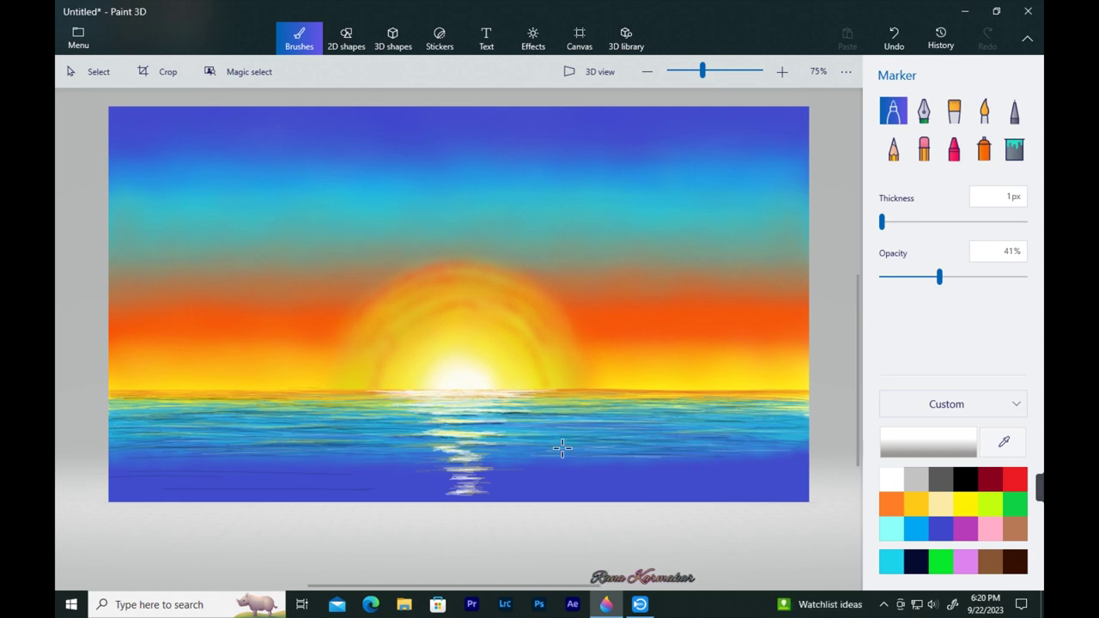
Outline a wavy shoreline across the lower edge of the painting in black, 3 px thick at 100% opacity.
click(967, 479)
drag(939, 278, 969, 278)
drag(882, 222, 885, 221)
drag(969, 278, 1025, 277)
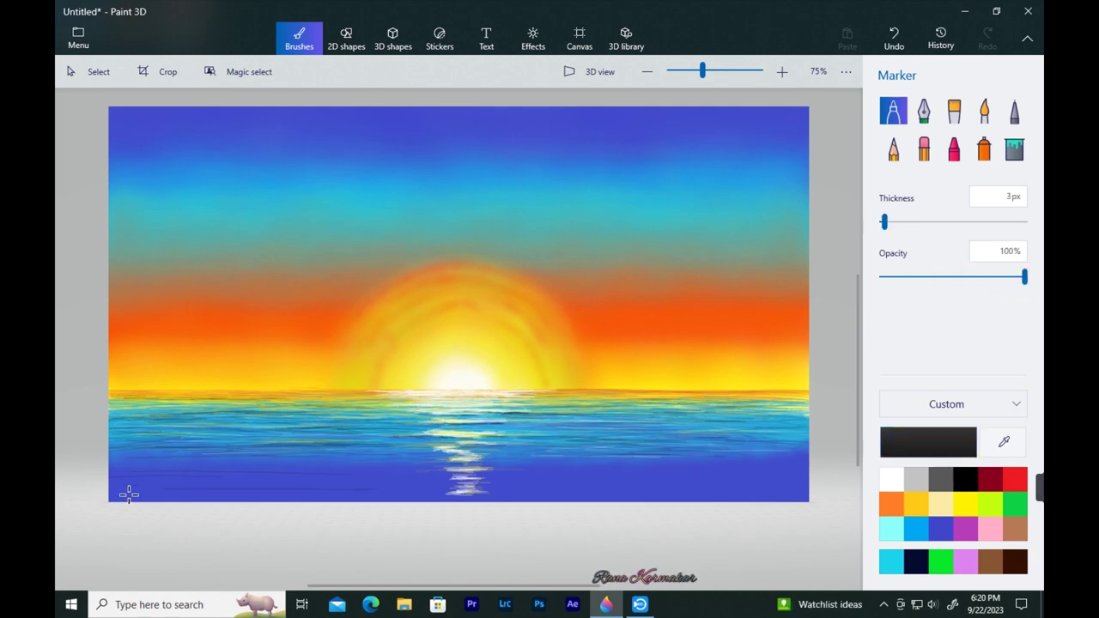
mouse_move(108, 488)
mouse_down()
mouse_move(481, 498)
mouse_move(427, 490)
mouse_move(808, 473)
mouse_up()
Add faint black ripples to the dark blue water above the shoreline at 8% opacity, reducing the thickness from 3 px to 1 px.
click(893, 277)
drag(540, 474, 665, 470)
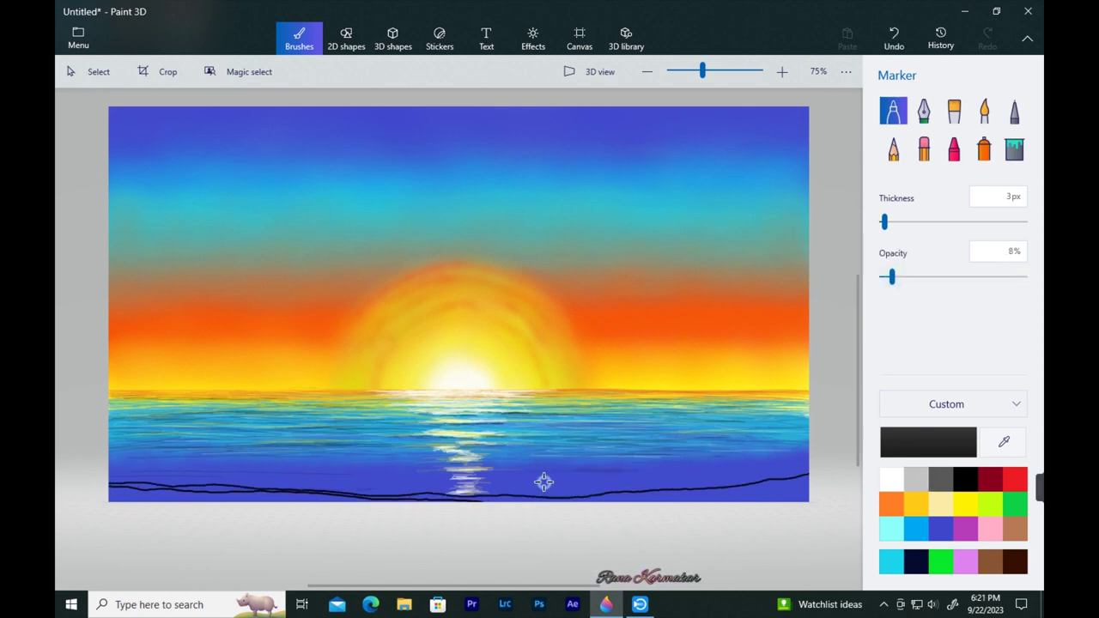
drag(884, 222, 881, 222)
mouse_move(558, 469)
mouse_down()
mouse_move(637, 464)
mouse_move(676, 481)
mouse_move(724, 459)
mouse_up()
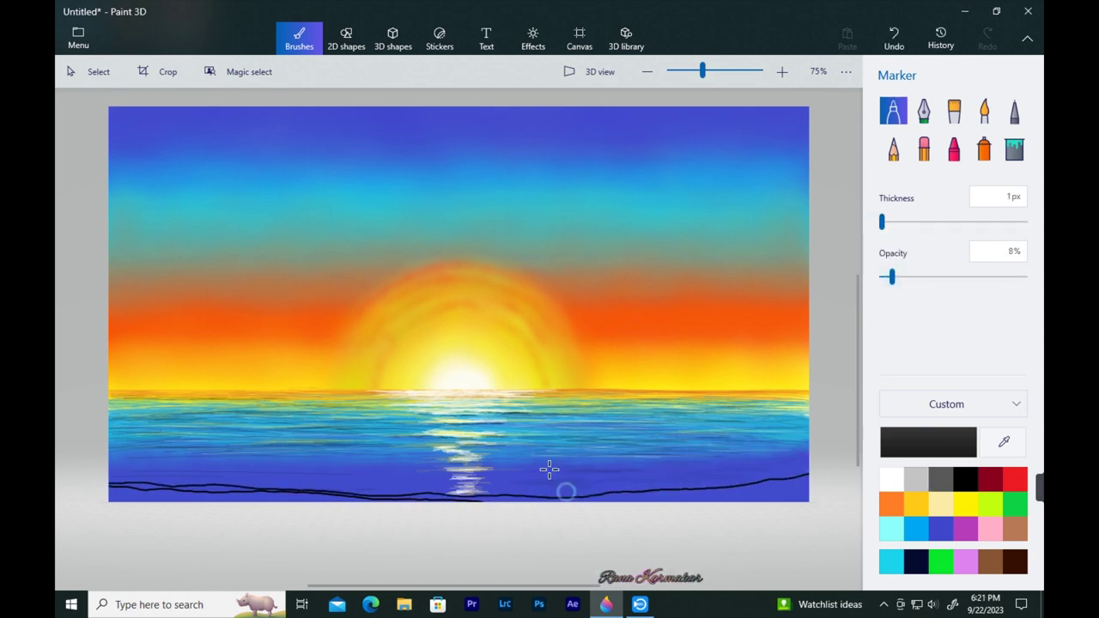
drag(414, 479, 306, 486)
drag(412, 469, 110, 465)
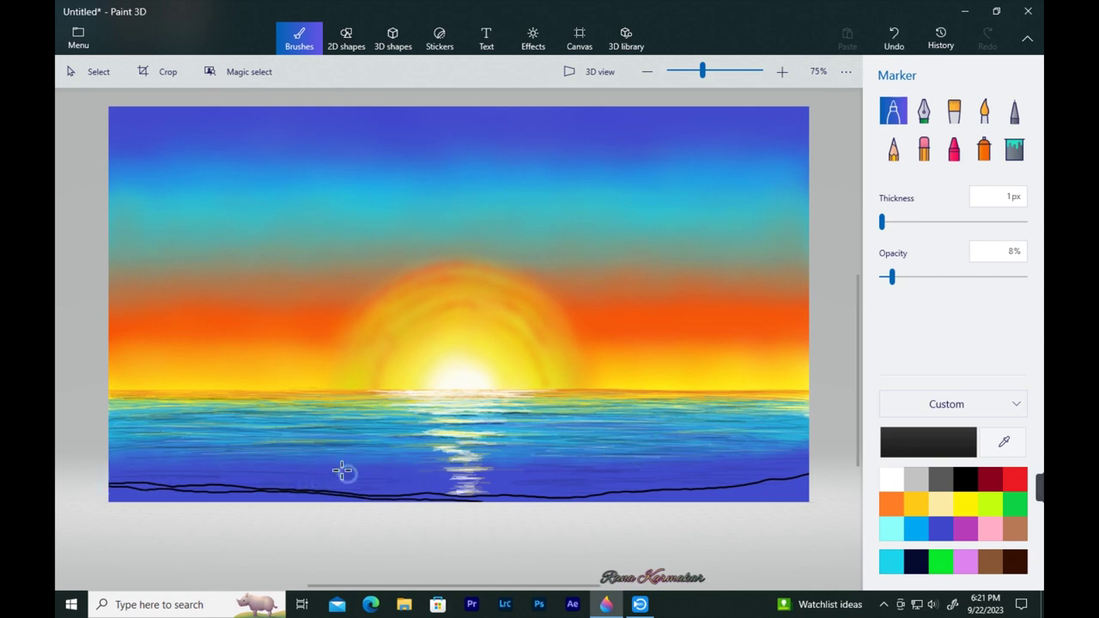
drag(345, 473, 198, 464)
Fill the shoreline down to the canvas edge with solid black at 100% opacity, finishing with a 9 px thickness.
drag(892, 277, 1024, 276)
drag(881, 222, 918, 221)
drag(764, 488, 572, 503)
drag(901, 226, 893, 222)
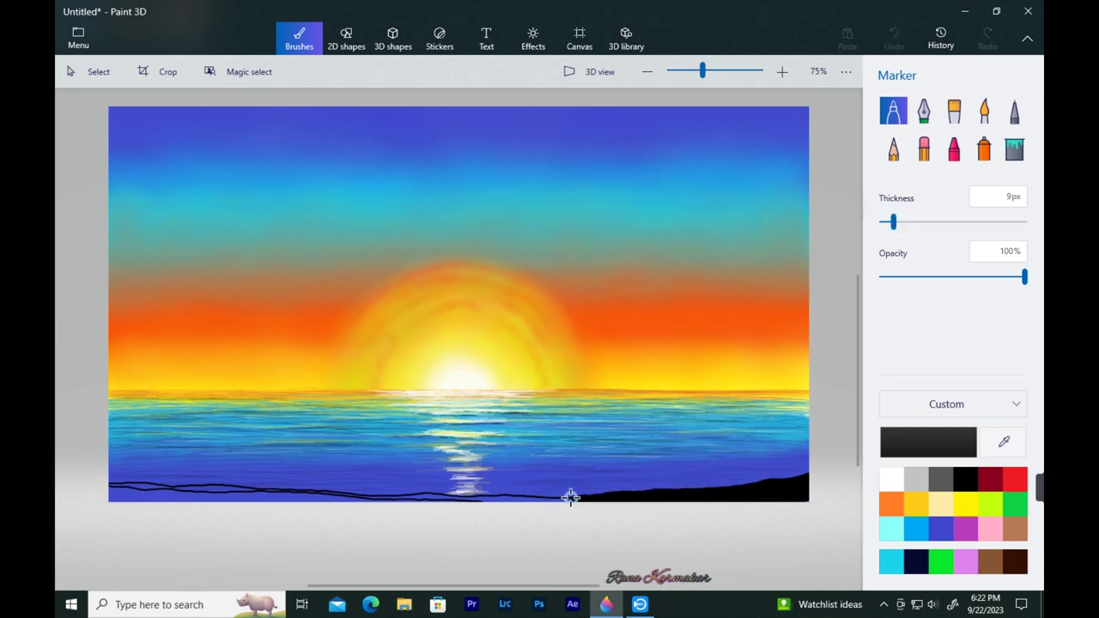
mouse_move(572, 498)
mouse_down()
mouse_move(116, 489)
mouse_move(133, 500)
mouse_up()
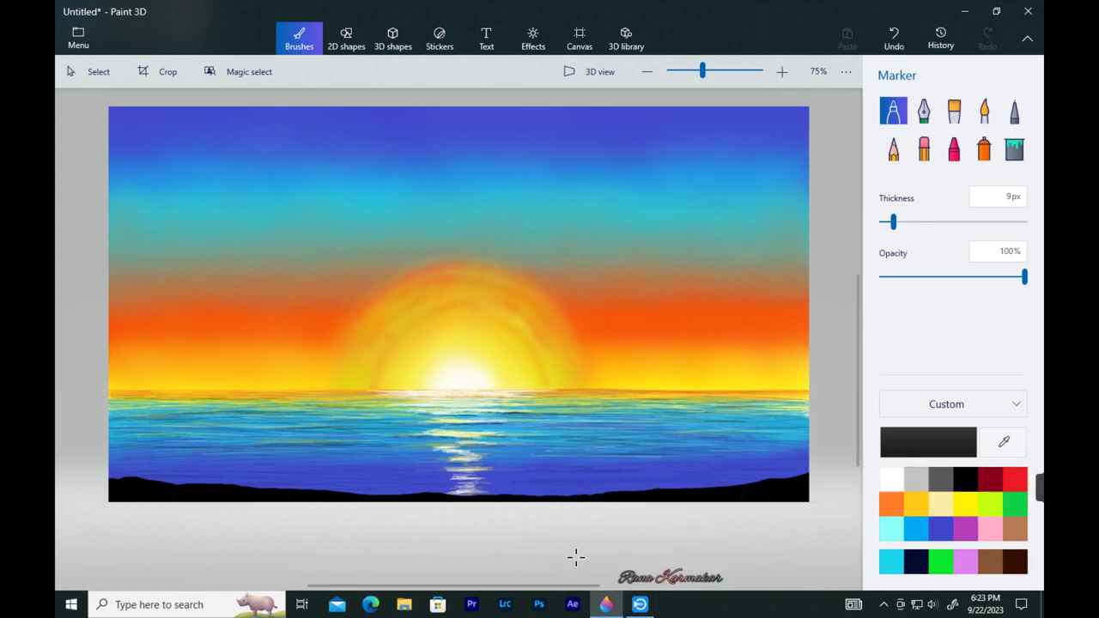
Draw a black 6 px three-point curve rising from the left shore into the sky as one edge of a leaning tree trunk.
click(348, 36)
drag(246, 212, 172, 487)
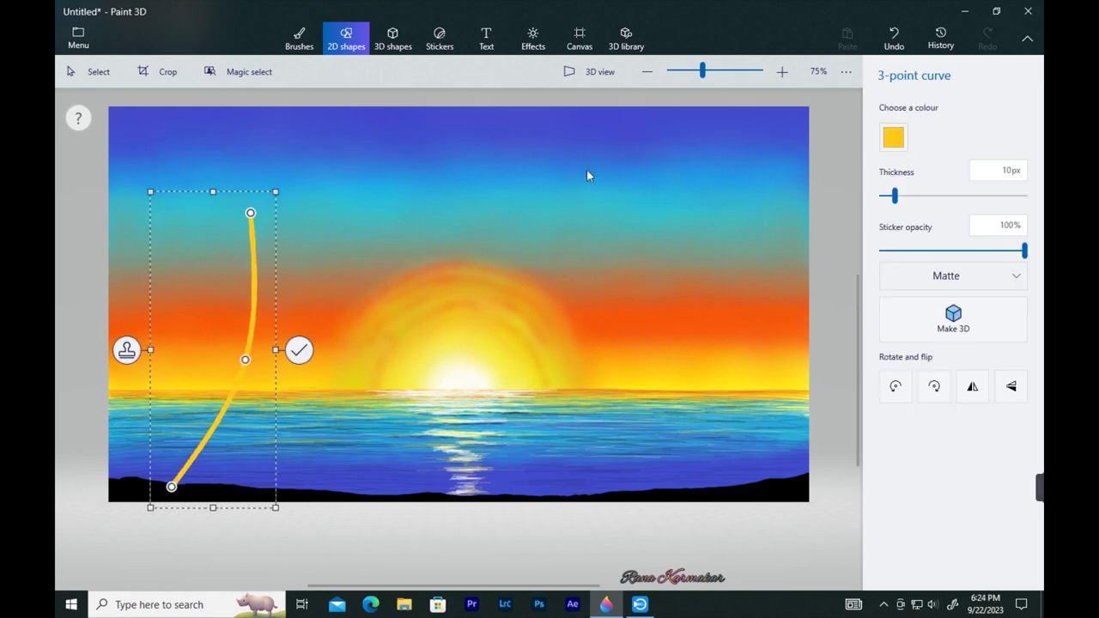
click(893, 137)
click(913, 175)
mouse_move(244, 361)
mouse_down()
mouse_move(201, 292)
mouse_move(195, 313)
mouse_up()
drag(895, 196, 889, 196)
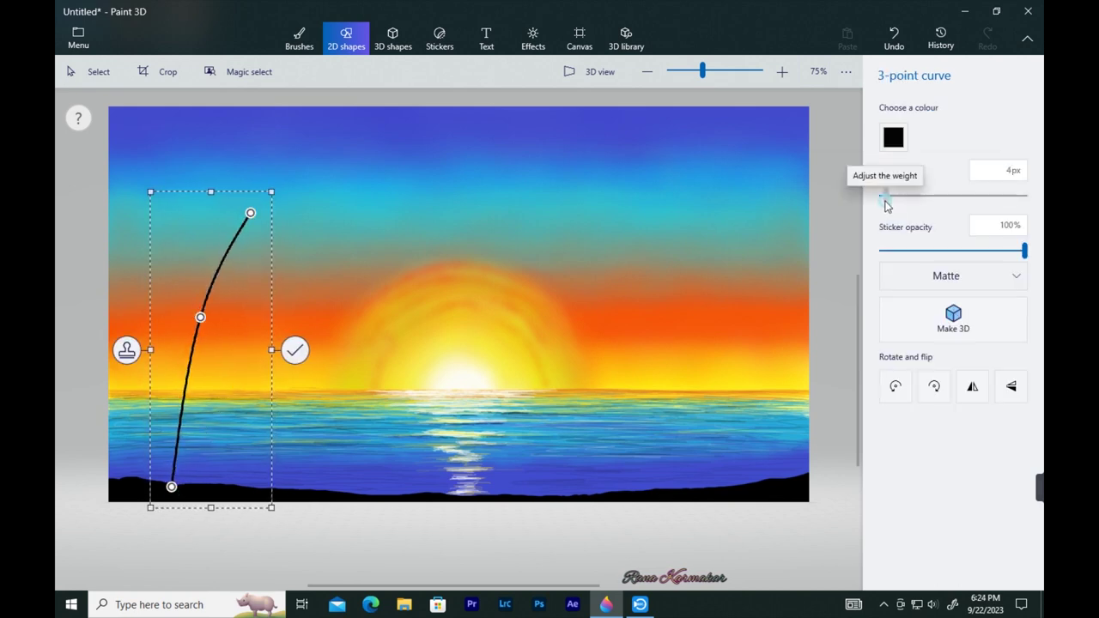
drag(249, 213, 244, 189)
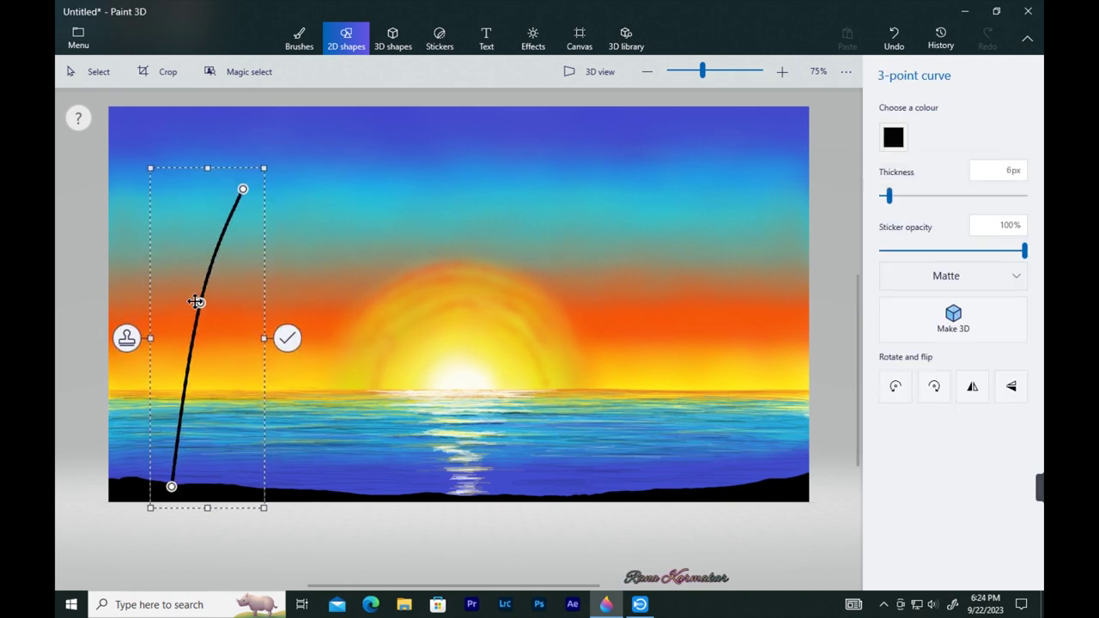
mouse_move(198, 301)
mouse_down()
mouse_move(194, 287)
mouse_move(186, 304)
mouse_up()
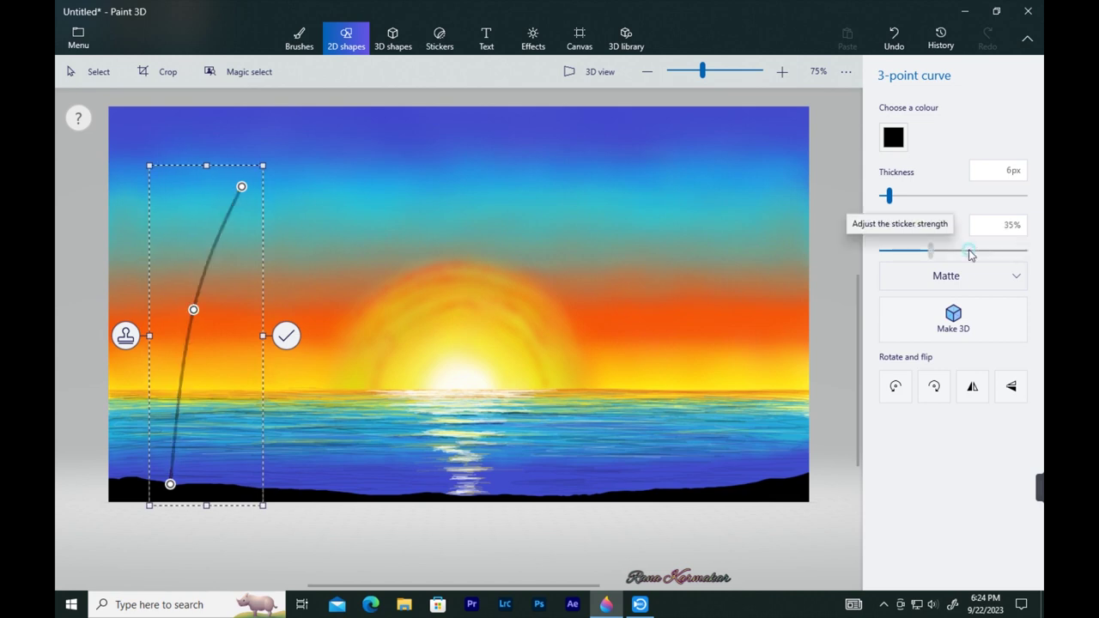
click(363, 267)
Draw a second black 6 px three-point curve beside the first, bending it to meet the first at the trunk's tip.
drag(246, 189, 186, 488)
drag(252, 344, 201, 304)
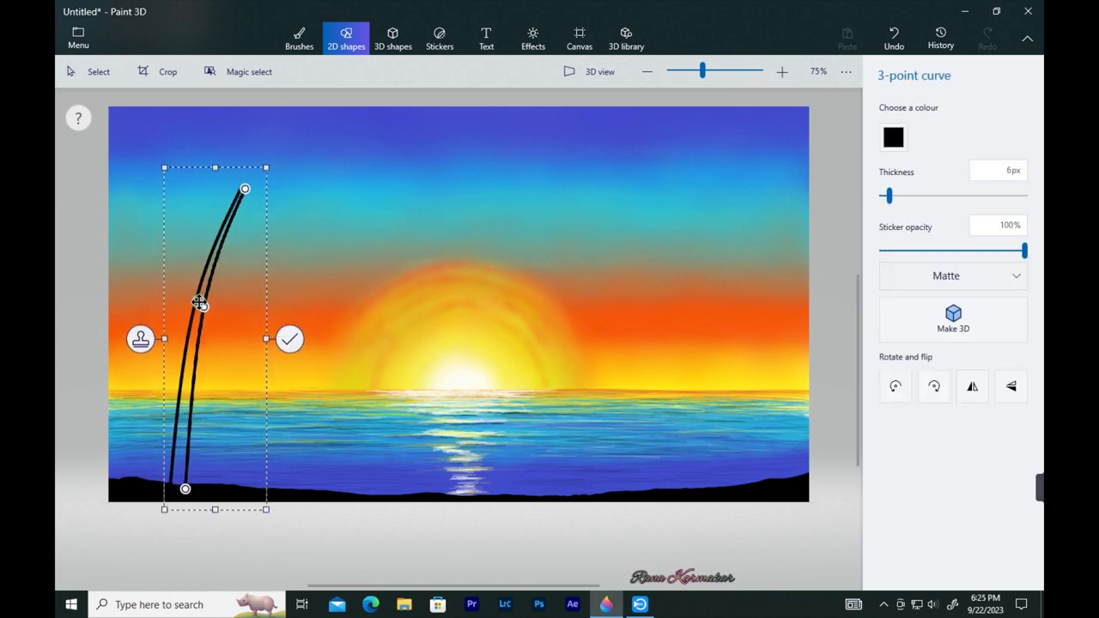
drag(248, 189, 240, 181)
click(477, 131)
click(298, 39)
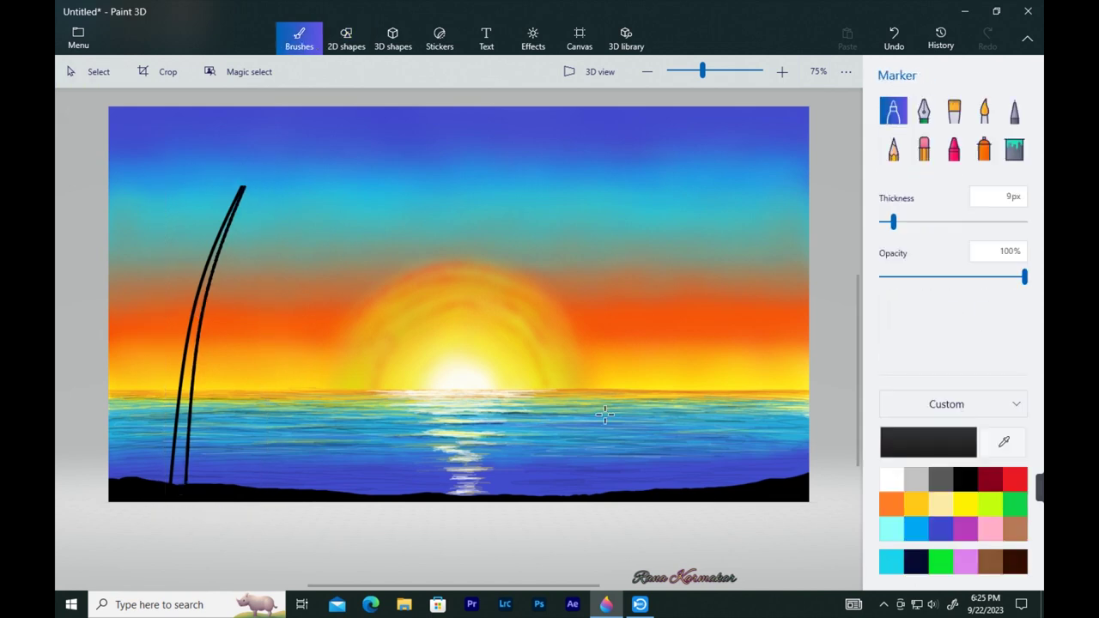
Fill the tree trunk with solid black Marker strokes, using 9 px for the base and 2 px for the narrow tip, then set 6 px thickness.
drag(183, 384, 182, 459)
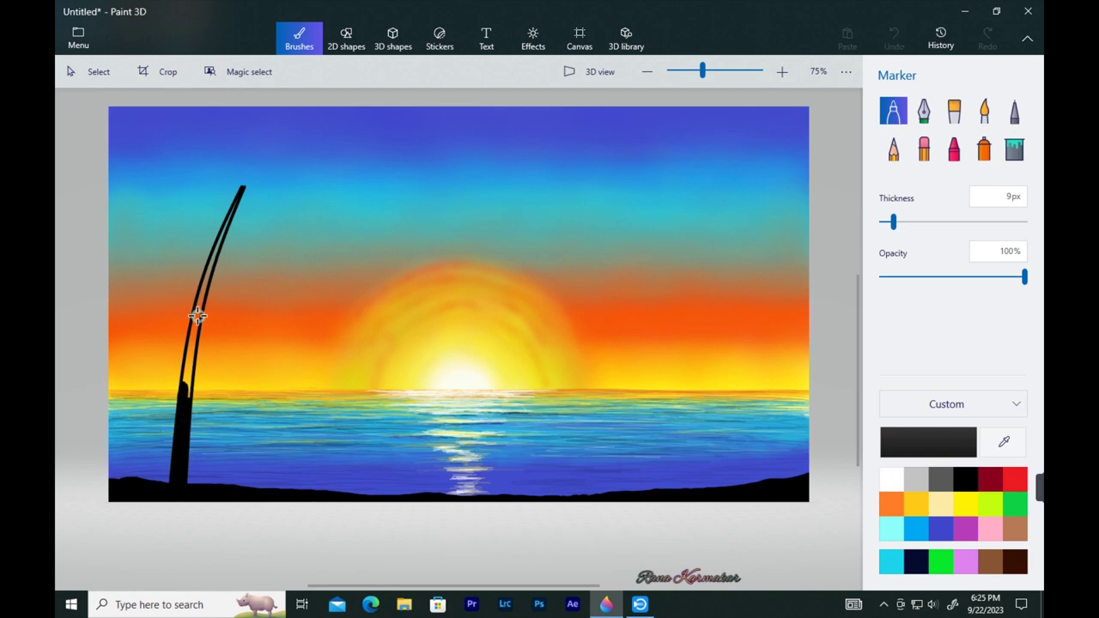
mouse_move(197, 316)
mouse_down()
mouse_move(184, 404)
mouse_move(197, 306)
mouse_up()
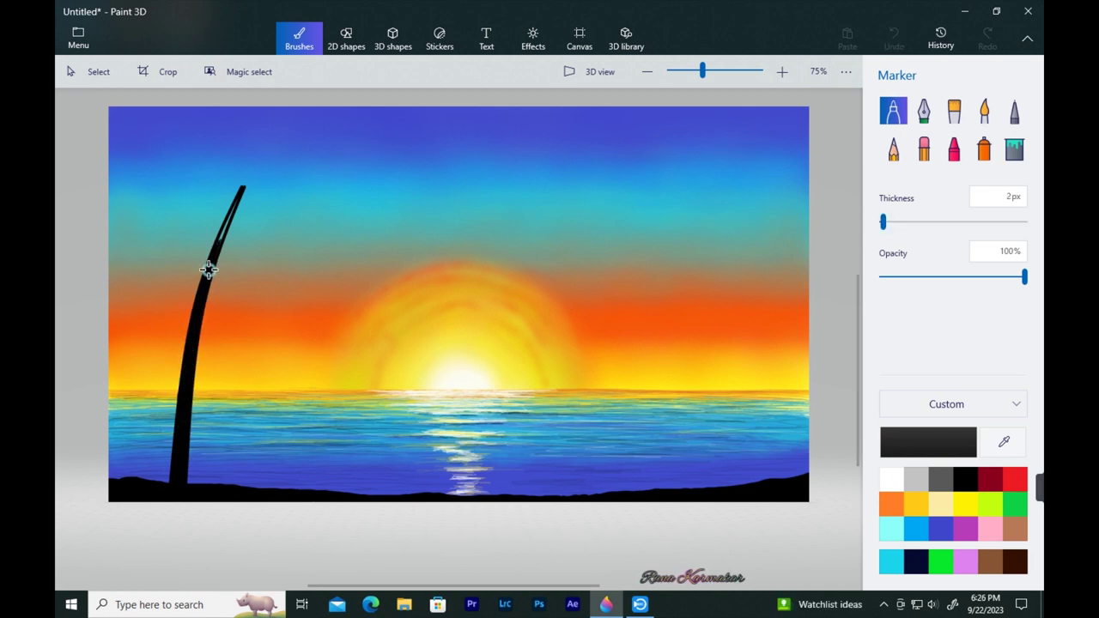
drag(208, 270, 225, 225)
drag(242, 185, 223, 230)
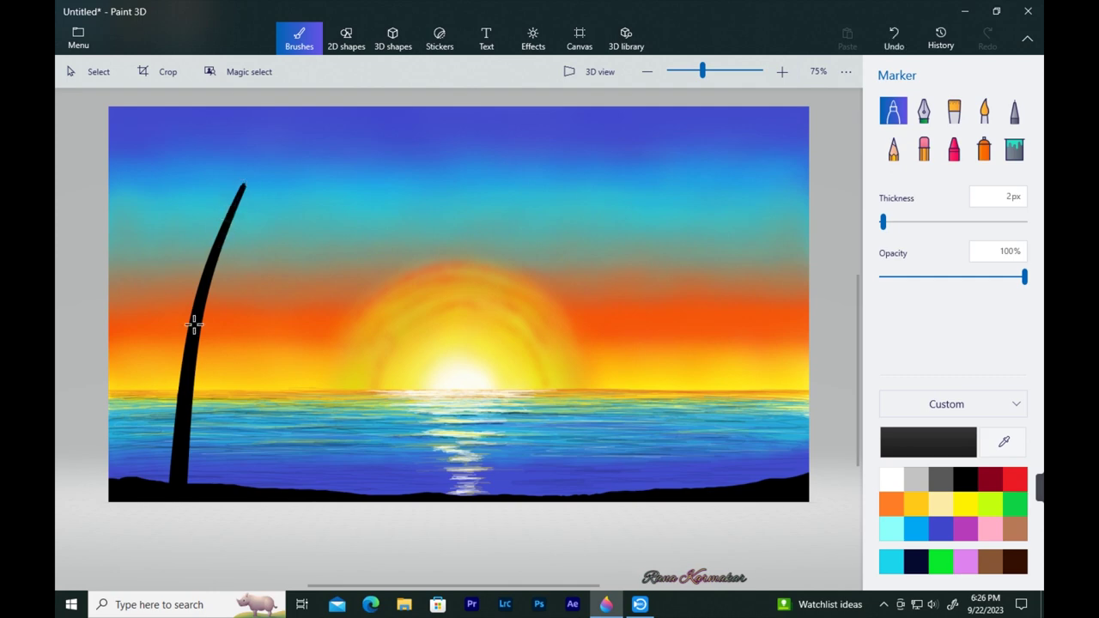
drag(194, 324, 199, 302)
drag(888, 234, 890, 232)
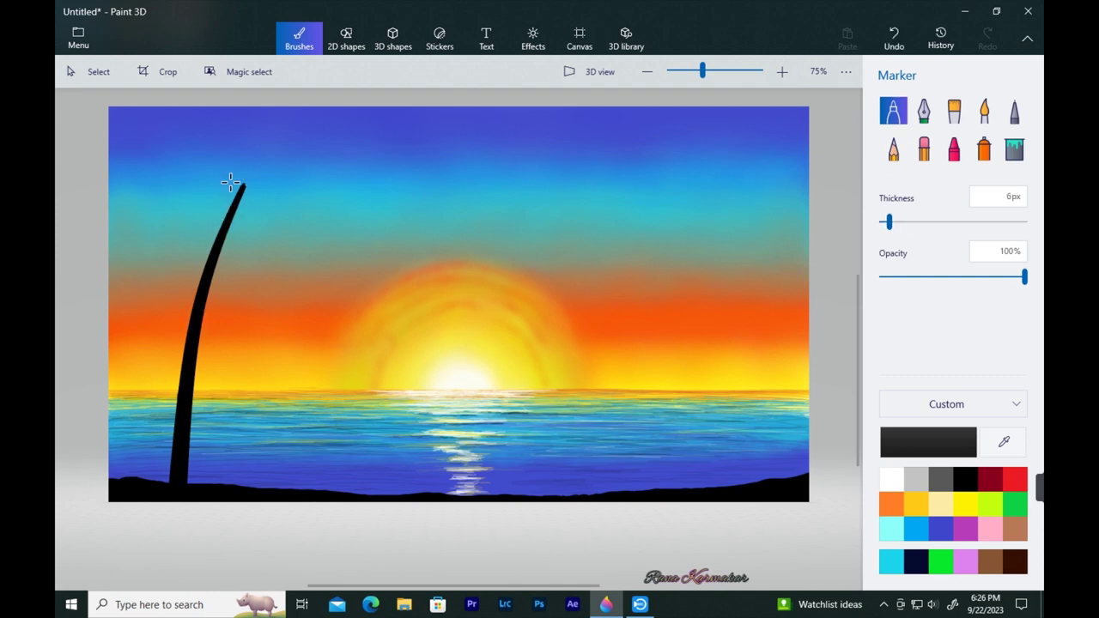
Undo the last stroke at the trunk's tip and draw two black 6 px three-point curves arching left from it as palm frond stems.
key(ctrl+z)
click(346, 39)
click(923, 126)
mouse_move(243, 186)
mouse_down()
mouse_move(144, 234)
mouse_move(143, 258)
mouse_up()
drag(203, 236, 180, 207)
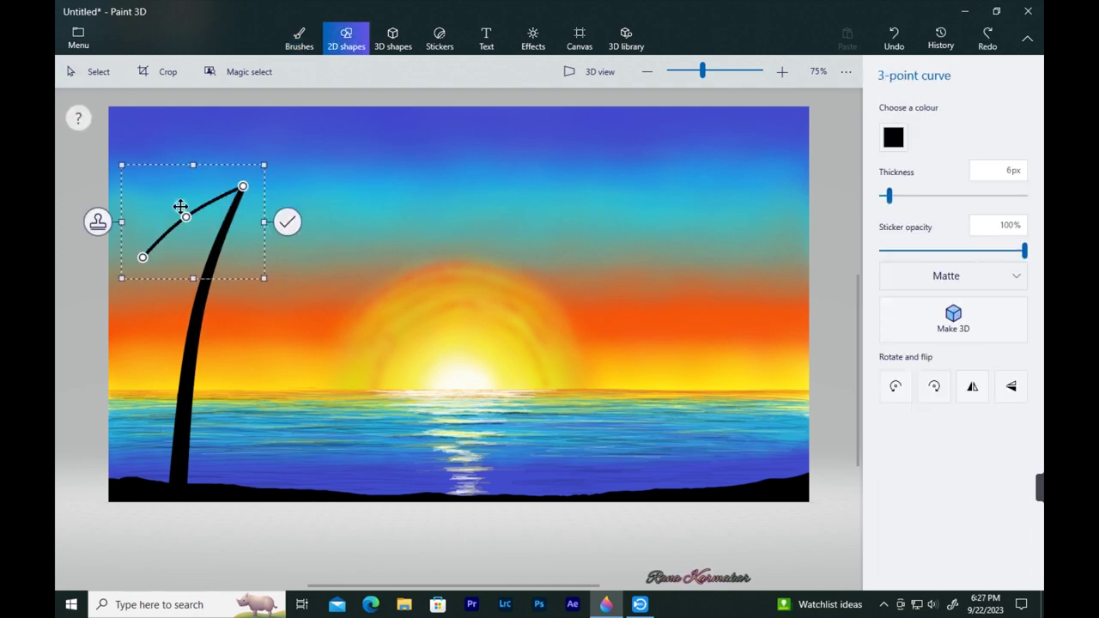
click(287, 222)
click(923, 127)
mouse_move(243, 186)
mouse_down()
mouse_move(126, 159)
mouse_move(183, 143)
mouse_move(117, 167)
mouse_up()
click(287, 167)
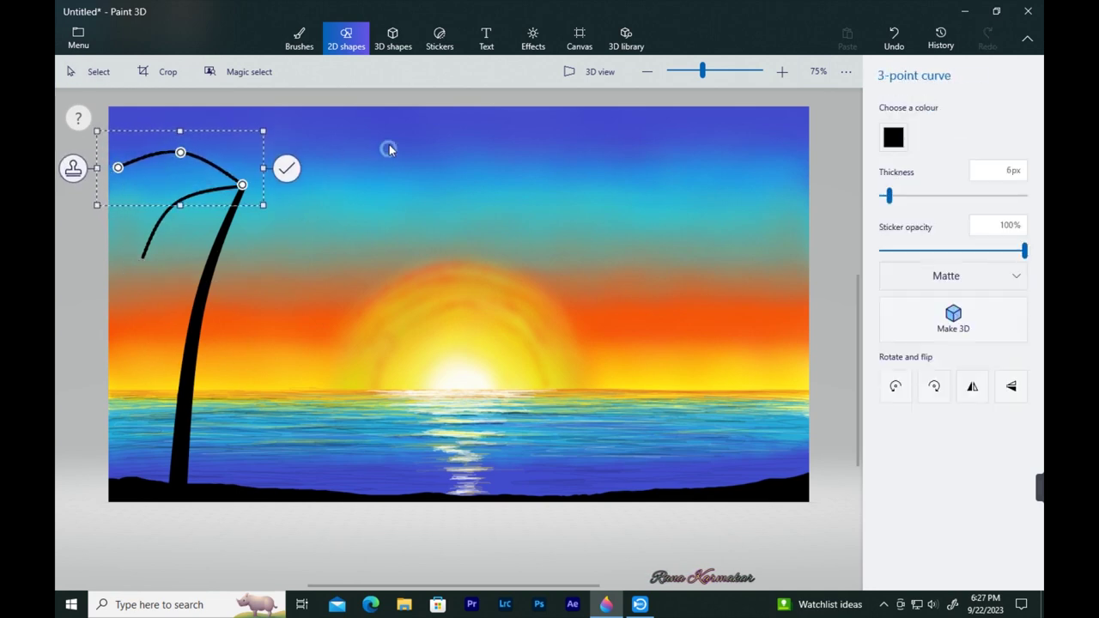
Draw two more 6 px three-point curves from the trunk's tip, one arching up-left and one rising to the canvas's upper edge.
click(923, 126)
drag(209, 85, 209, 83)
drag(216, 137, 287, 223)
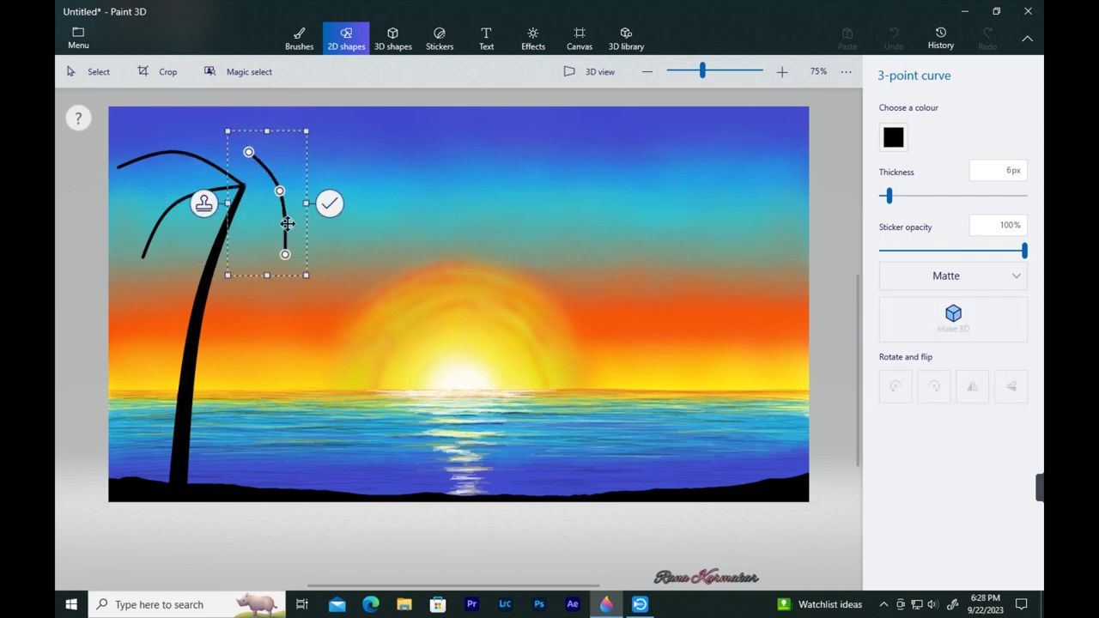
drag(249, 152, 224, 174)
drag(255, 220, 209, 149)
click(284, 144)
click(924, 126)
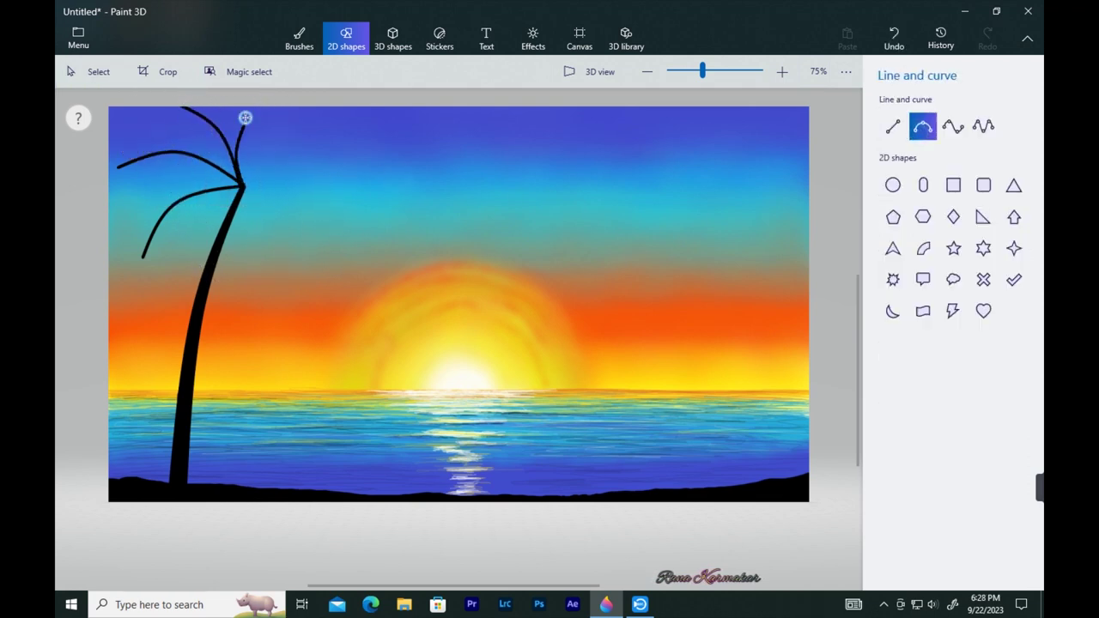
drag(248, 109, 243, 185)
mouse_move(246, 147)
mouse_down()
mouse_move(266, 142)
mouse_move(249, 140)
mouse_up()
click(295, 143)
Draw two black three-point curves on the palm's right side, one arching up-right and one drooping right from the trunk's tip.
click(923, 126)
mouse_move(242, 185)
mouse_down()
mouse_move(326, 133)
mouse_move(346, 146)
mouse_up()
drag(285, 149, 281, 143)
click(391, 162)
click(923, 126)
mouse_move(242, 184)
mouse_down()
mouse_move(350, 214)
mouse_move(353, 247)
mouse_up()
mouse_move(298, 216)
mouse_down()
mouse_move(303, 190)
mouse_move(314, 199)
mouse_up()
click(398, 216)
Draw a black three-point curve hanging down from the trunk's tip on the palm's right side as the last frond stem.
click(923, 126)
mouse_move(241, 186)
mouse_down()
mouse_move(273, 237)
mouse_move(270, 305)
mouse_up()
drag(256, 246, 275, 245)
click(318, 247)
Paint short black leaflets along the palm's two left-arching fronds with the Marker at 3 px thickness.
click(299, 38)
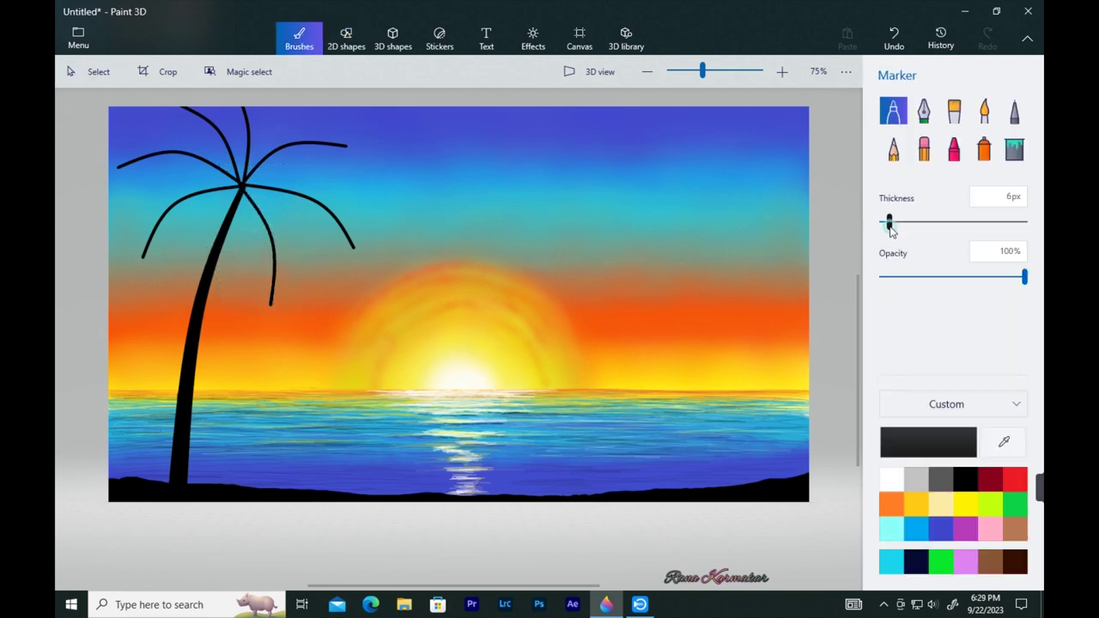
drag(890, 224, 885, 224)
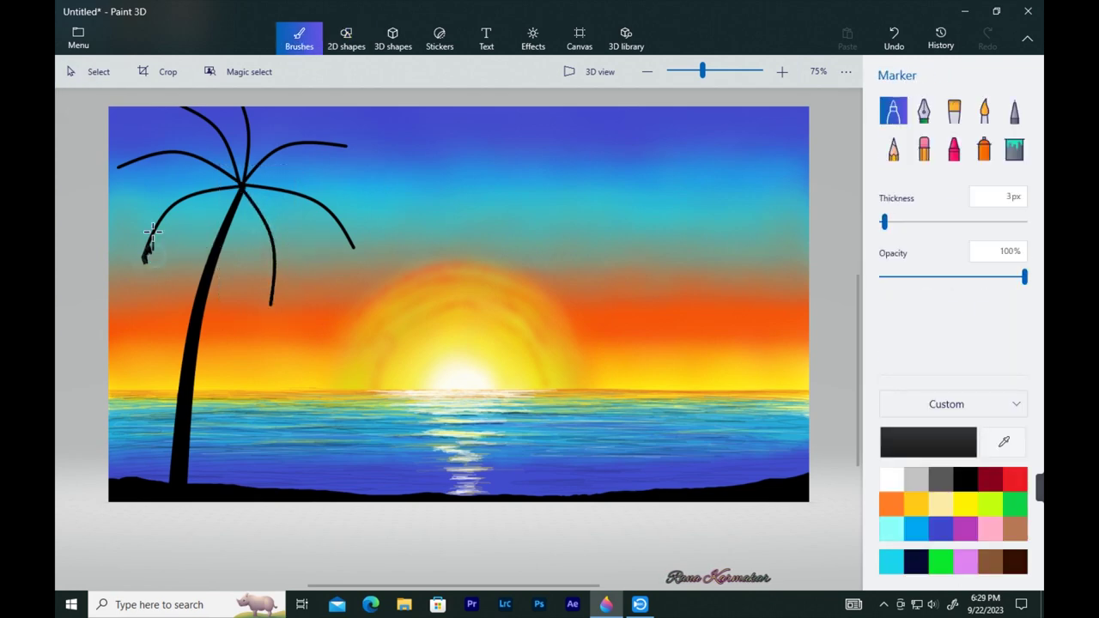
mouse_move(172, 220)
mouse_down()
mouse_move(235, 189)
mouse_move(179, 203)
mouse_move(147, 265)
mouse_move(155, 235)
mouse_move(235, 187)
mouse_up()
drag(156, 247, 143, 261)
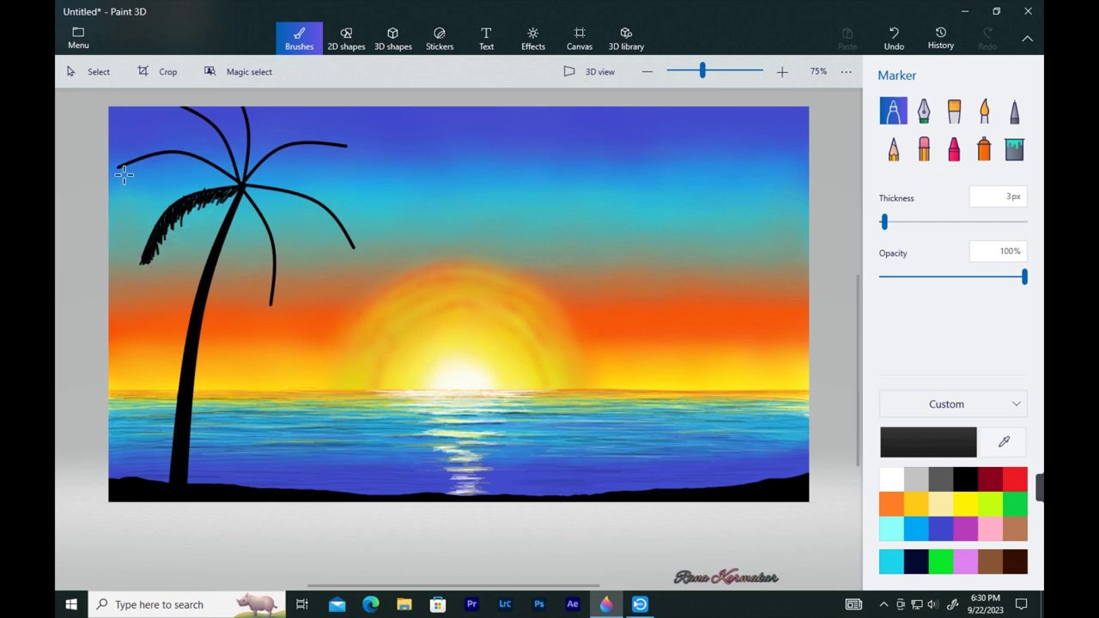
mouse_move(123, 165)
mouse_down()
mouse_move(167, 154)
mouse_move(230, 177)
mouse_move(192, 156)
mouse_move(139, 159)
mouse_move(173, 154)
mouse_move(107, 180)
mouse_move(129, 163)
mouse_move(158, 168)
mouse_move(180, 154)
mouse_move(226, 176)
mouse_move(151, 165)
mouse_move(120, 166)
mouse_move(117, 180)
mouse_move(165, 157)
mouse_move(182, 159)
mouse_move(127, 166)
mouse_move(199, 163)
mouse_move(117, 168)
mouse_up()
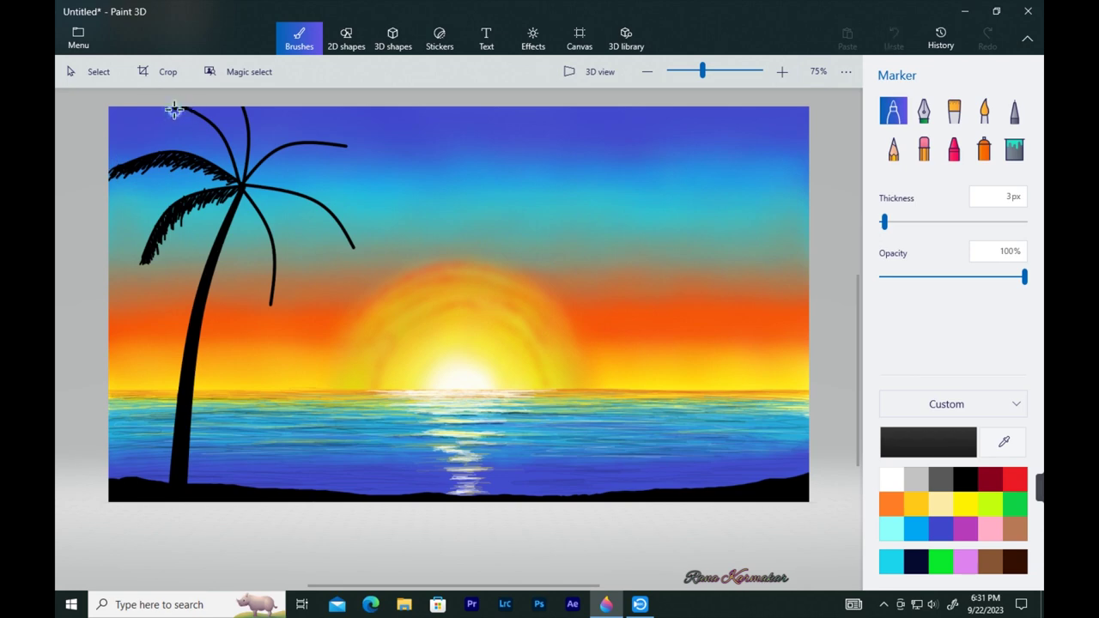
Paint short black 3 px leaflets along the palm's up-left frond and its upright frond.
drag(174, 110, 203, 120)
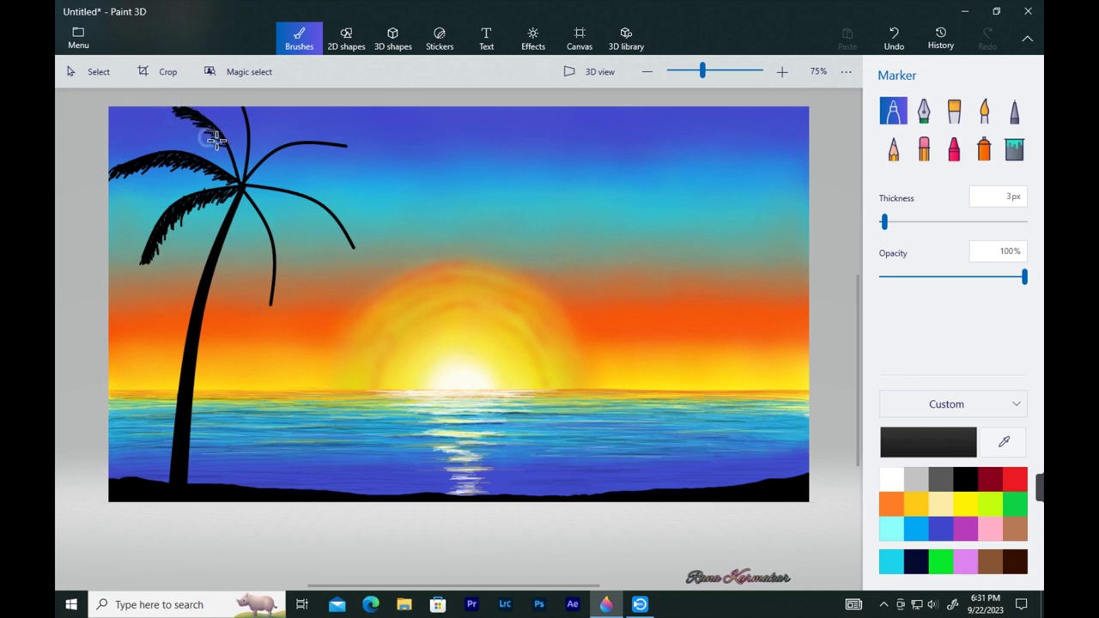
mouse_move(240, 171)
mouse_down()
mouse_move(188, 124)
mouse_move(219, 140)
mouse_move(214, 127)
mouse_move(190, 124)
mouse_move(226, 155)
mouse_up()
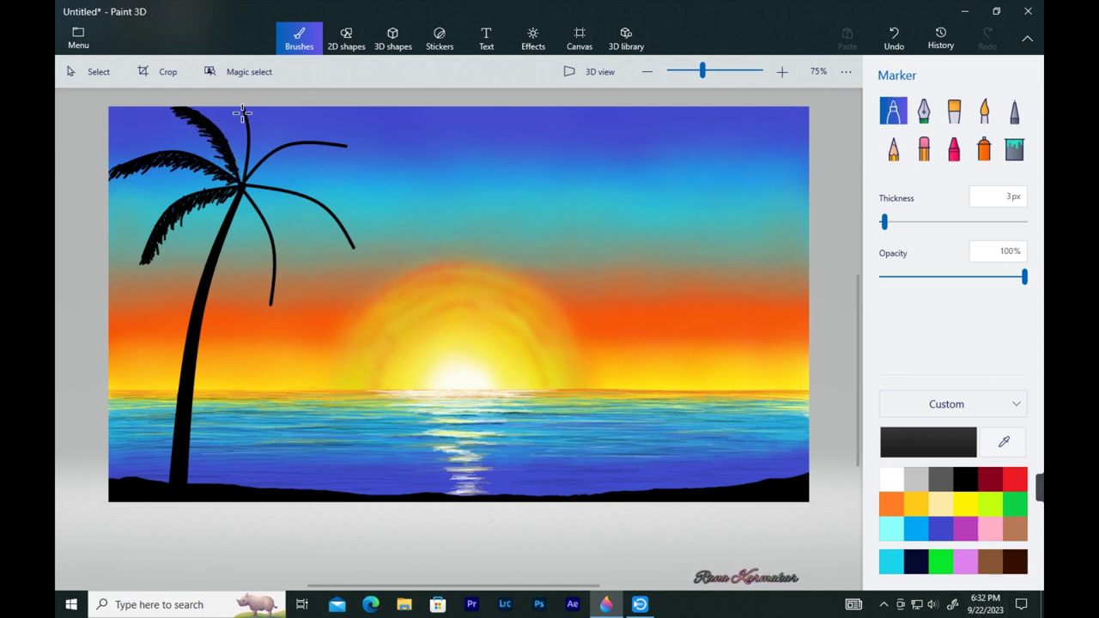
drag(245, 122, 249, 168)
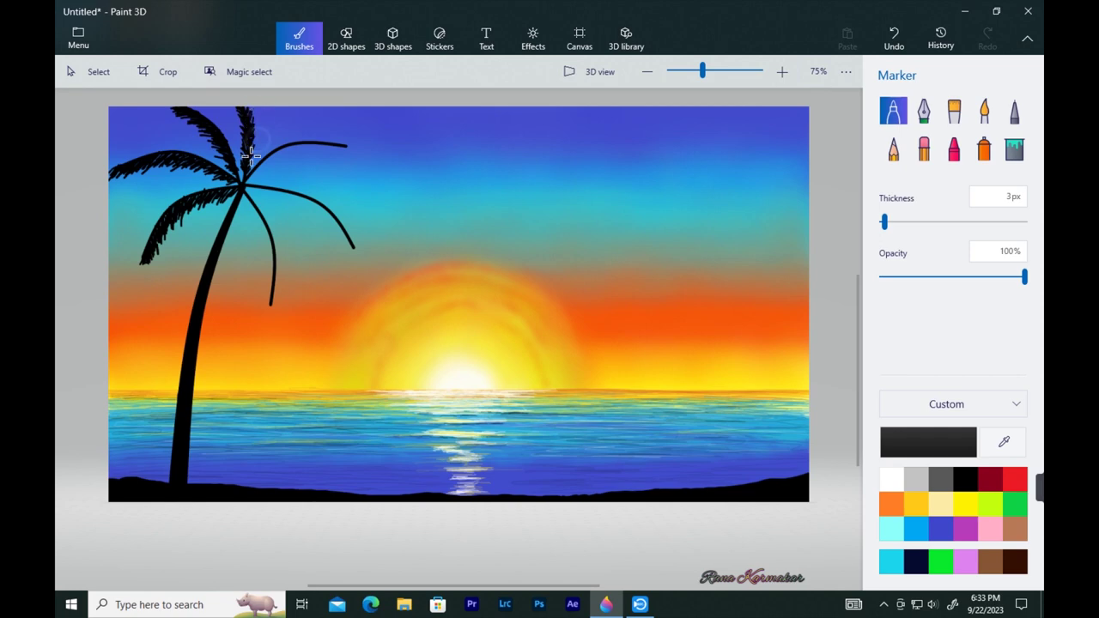
drag(229, 111, 239, 123)
Paint dense black 3 px leaflets along the palm's two right-hand fronds, undoing a stray stroke on the drooping one.
mouse_move(237, 146)
mouse_down()
mouse_move(260, 124)
mouse_move(242, 179)
mouse_move(283, 152)
mouse_move(350, 152)
mouse_up()
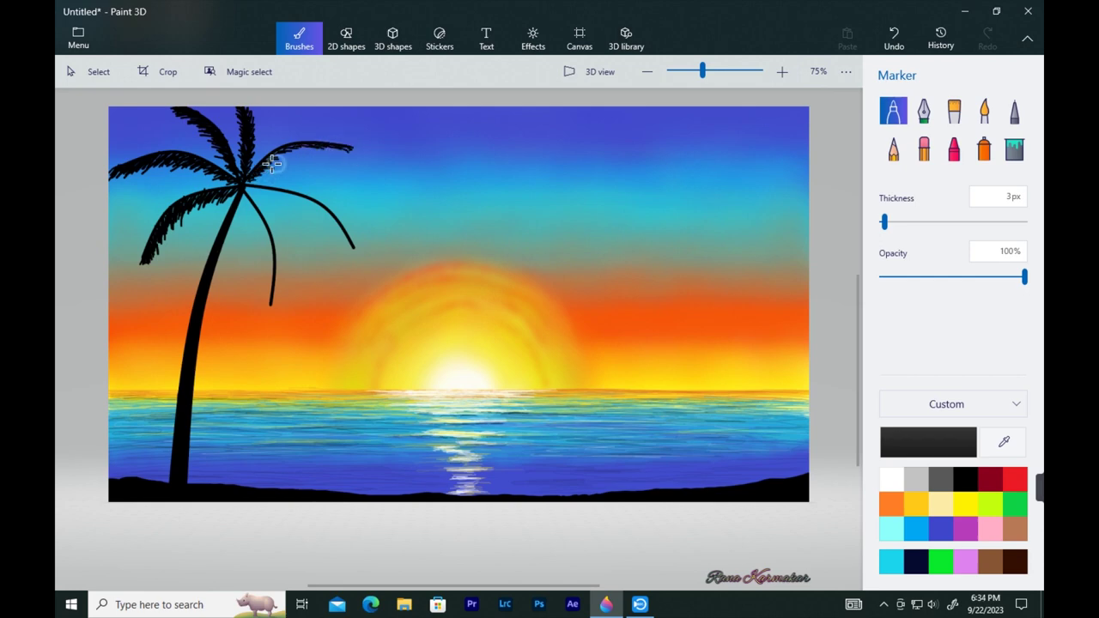
mouse_move(272, 164)
mouse_down()
mouse_move(357, 152)
mouse_move(299, 152)
mouse_move(253, 181)
mouse_move(287, 157)
mouse_move(269, 159)
mouse_move(307, 156)
mouse_up()
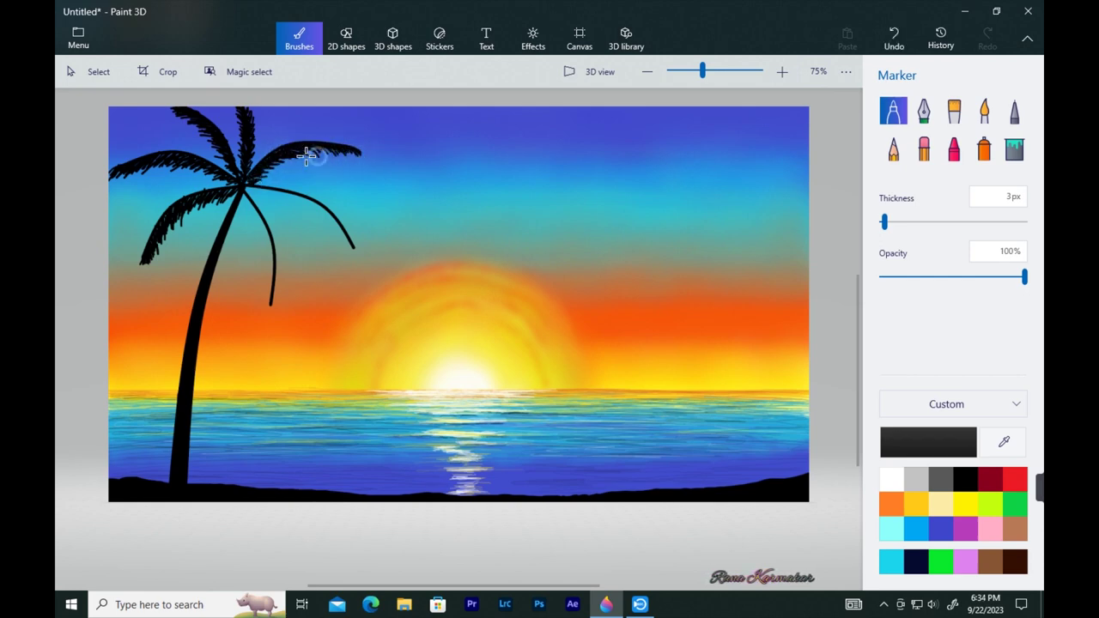
mouse_move(246, 184)
mouse_down()
mouse_move(317, 212)
mouse_move(348, 244)
mouse_up()
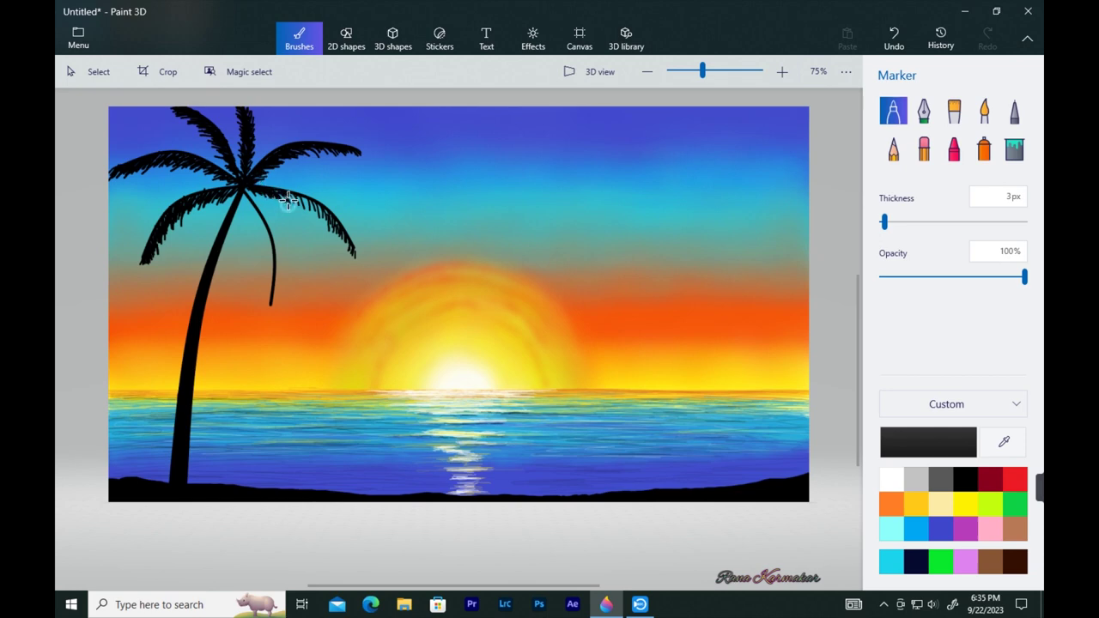
mouse_move(319, 208)
mouse_down()
mouse_move(357, 251)
mouse_move(334, 226)
mouse_move(258, 189)
mouse_move(264, 163)
mouse_move(280, 206)
mouse_move(319, 213)
mouse_move(348, 245)
mouse_up()
key(ctrl+z)
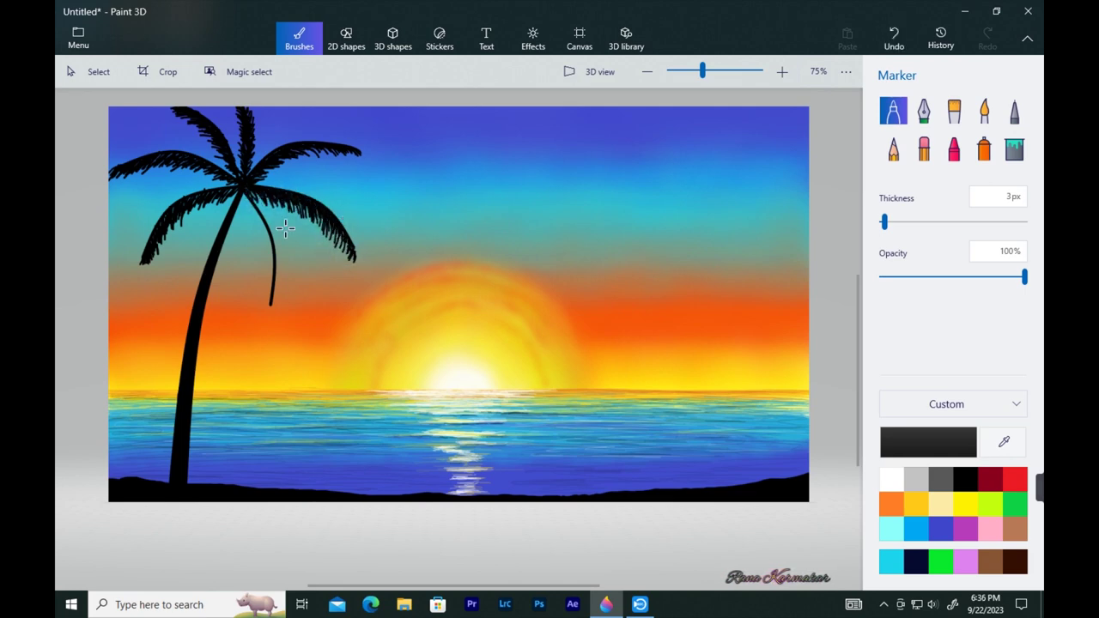
drag(293, 198, 356, 258)
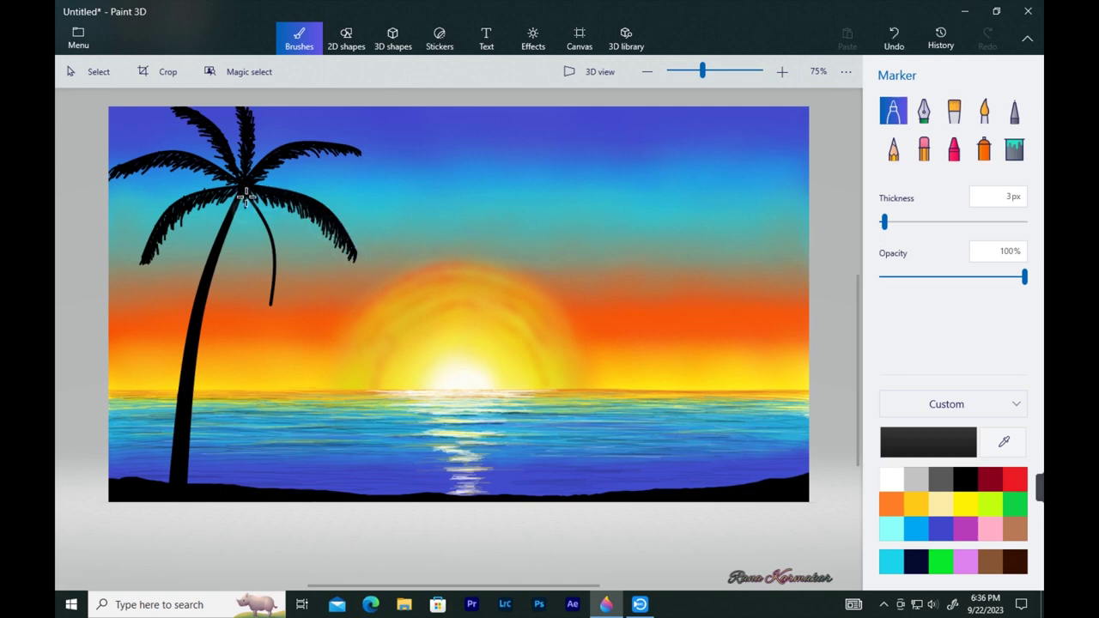
Paint black 3 px leaflets along the frond hanging beside the trunk and thicken the leaflets on the other fronds.
mouse_move(245, 196)
mouse_down()
mouse_move(271, 250)
mouse_move(269, 304)
mouse_move(262, 218)
mouse_move(268, 297)
mouse_up()
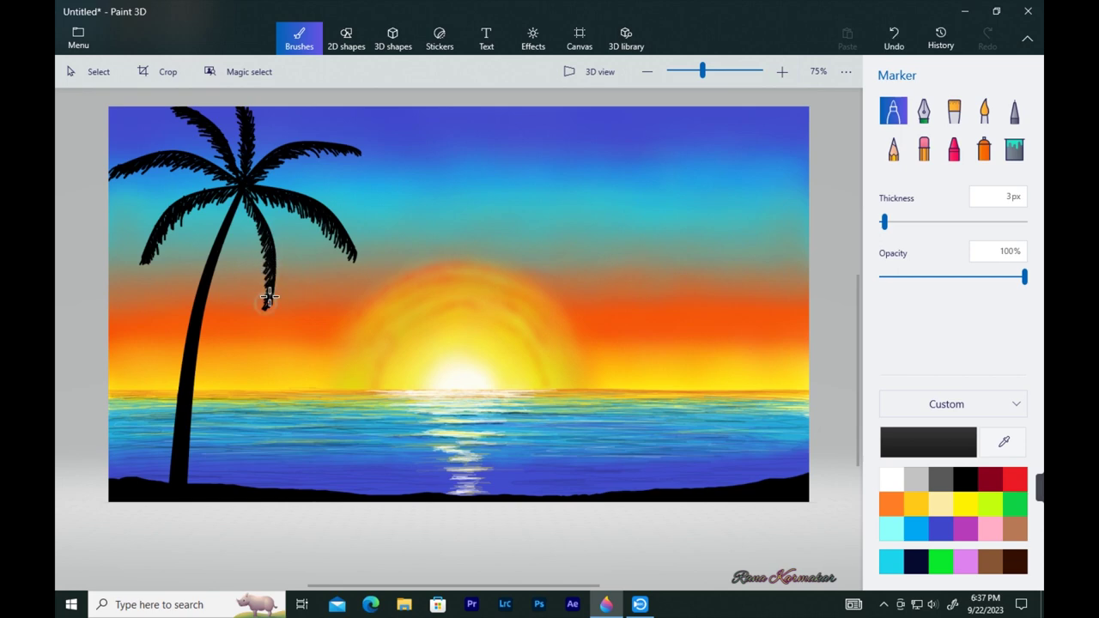
drag(249, 206, 270, 282)
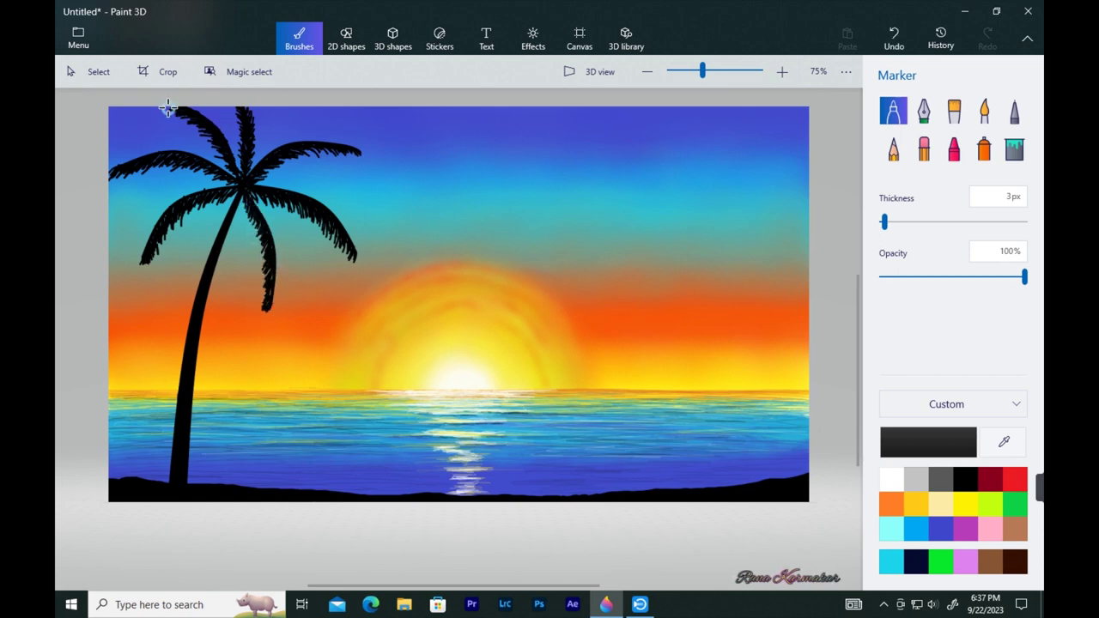
drag(233, 189, 162, 227)
mouse_move(206, 167)
mouse_down()
mouse_move(168, 156)
mouse_move(233, 178)
mouse_move(160, 160)
mouse_up()
drag(300, 190, 354, 254)
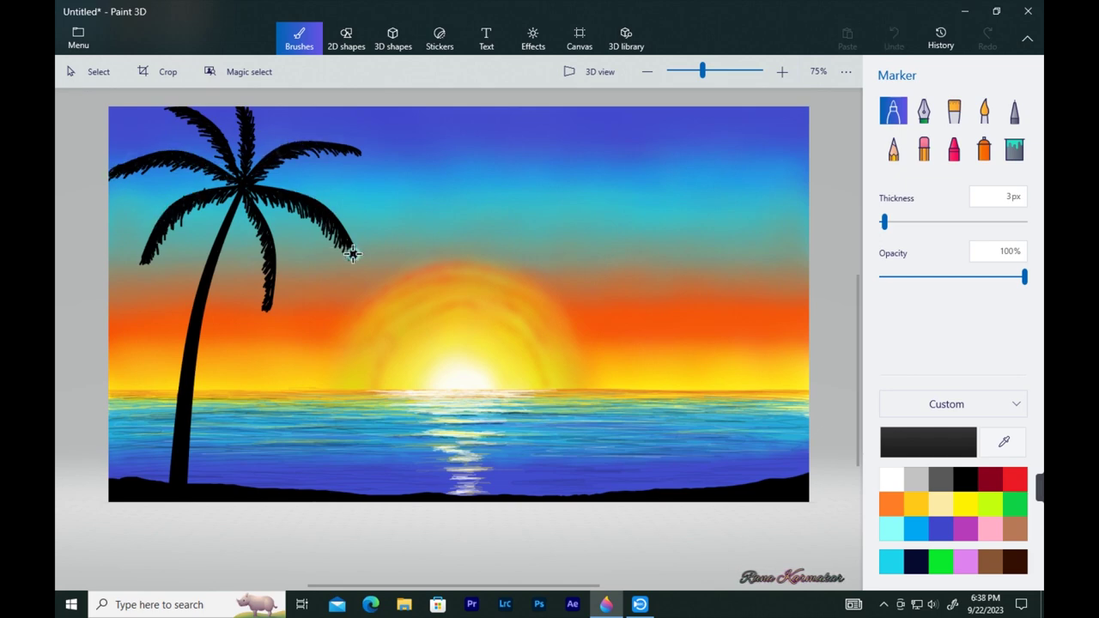
mouse_move(269, 282)
mouse_down()
mouse_move(244, 118)
mouse_move(229, 158)
mouse_move(216, 133)
mouse_move(189, 158)
mouse_move(222, 190)
mouse_up()
Draw a black 6 px three-point curve from the right shore up into the sky, leaning left, as a second trunk's outer edge.
click(346, 38)
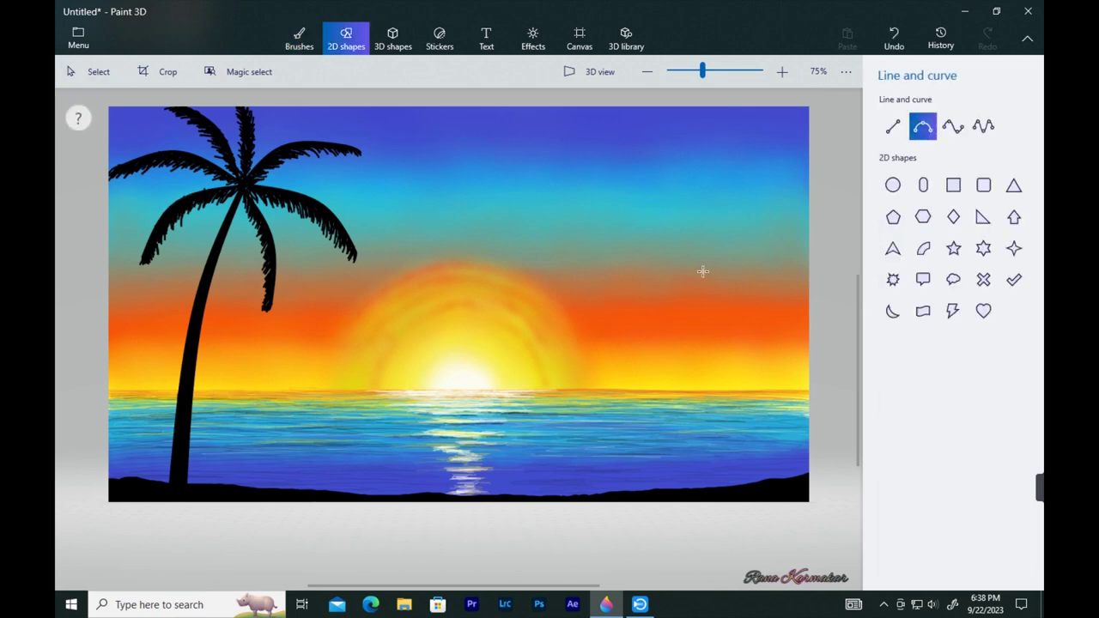
mouse_move(709, 206)
mouse_down()
mouse_move(776, 451)
mouse_move(770, 484)
mouse_up()
drag(773, 338, 758, 283)
drag(709, 206, 707, 173)
drag(761, 283, 751, 278)
Draw a second black 6 px three-point curve inside the first, bending it so the right trunk narrows toward its tip.
drag(707, 172, 744, 489)
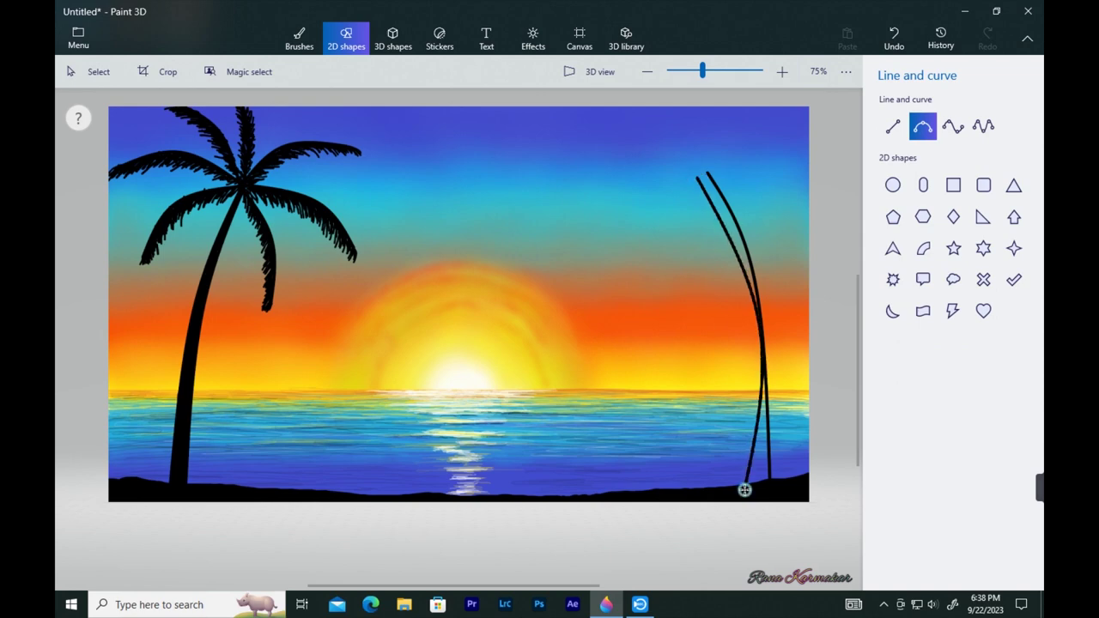
mouse_move(722, 329)
mouse_down()
mouse_move(761, 329)
mouse_move(743, 287)
mouse_up()
drag(698, 178, 702, 177)
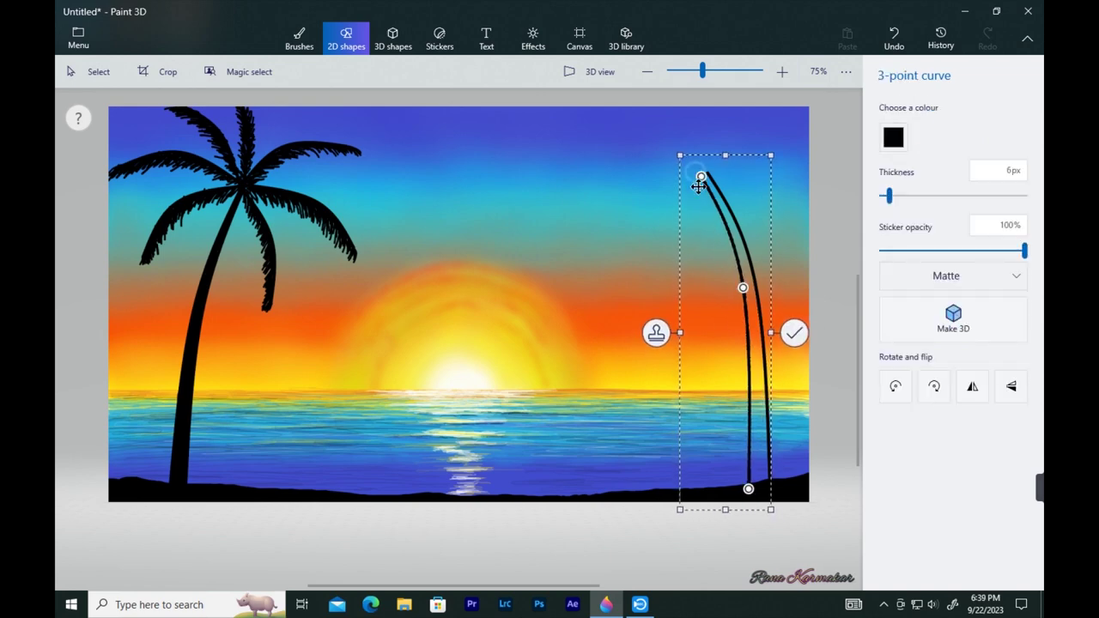
drag(744, 287, 740, 279)
click(794, 333)
Fill the right trunk with solid black Marker strokes, using 11 px for the lower part and 7 px up to the narrow tip.
click(299, 38)
drag(756, 346, 752, 468)
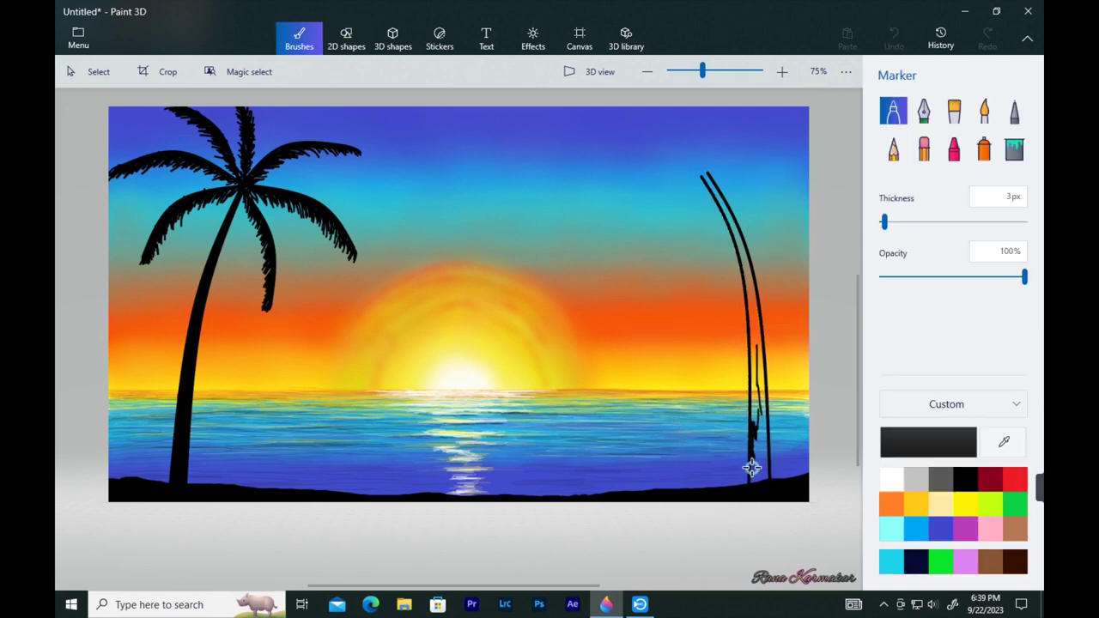
drag(884, 221, 913, 221)
drag(762, 441, 760, 479)
drag(913, 222, 897, 221)
drag(761, 438, 755, 391)
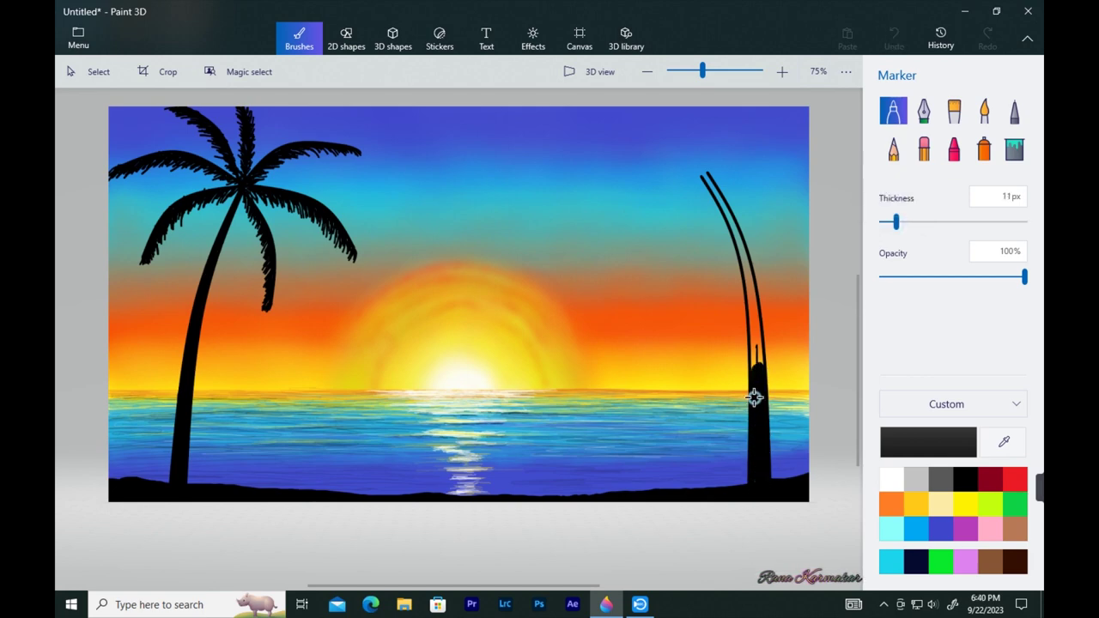
drag(897, 223, 890, 222)
drag(753, 325, 753, 342)
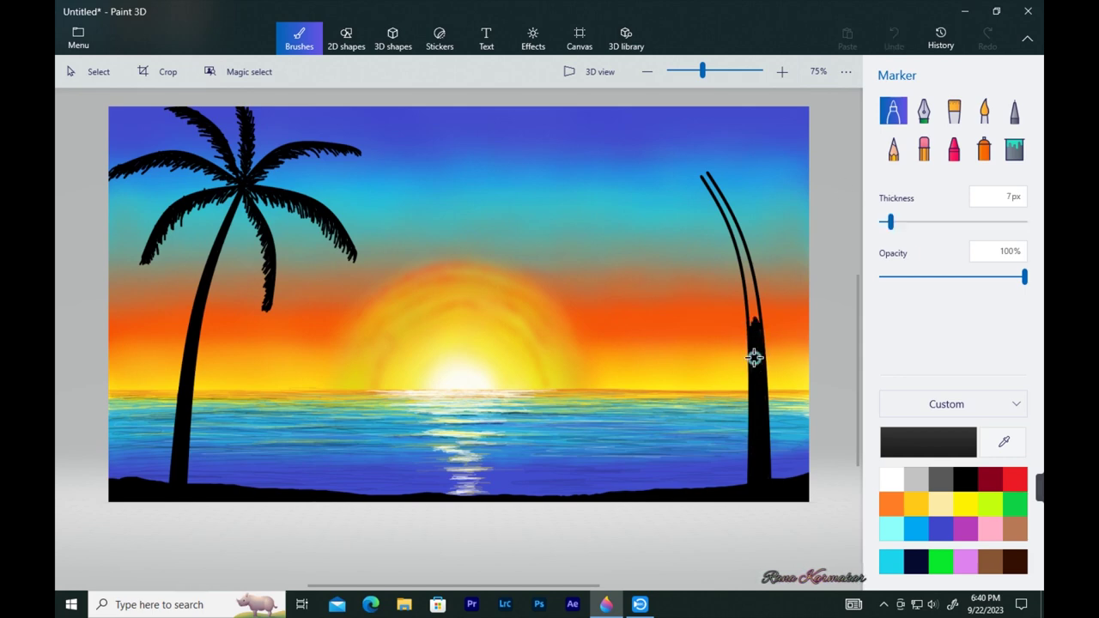
drag(754, 358, 740, 248)
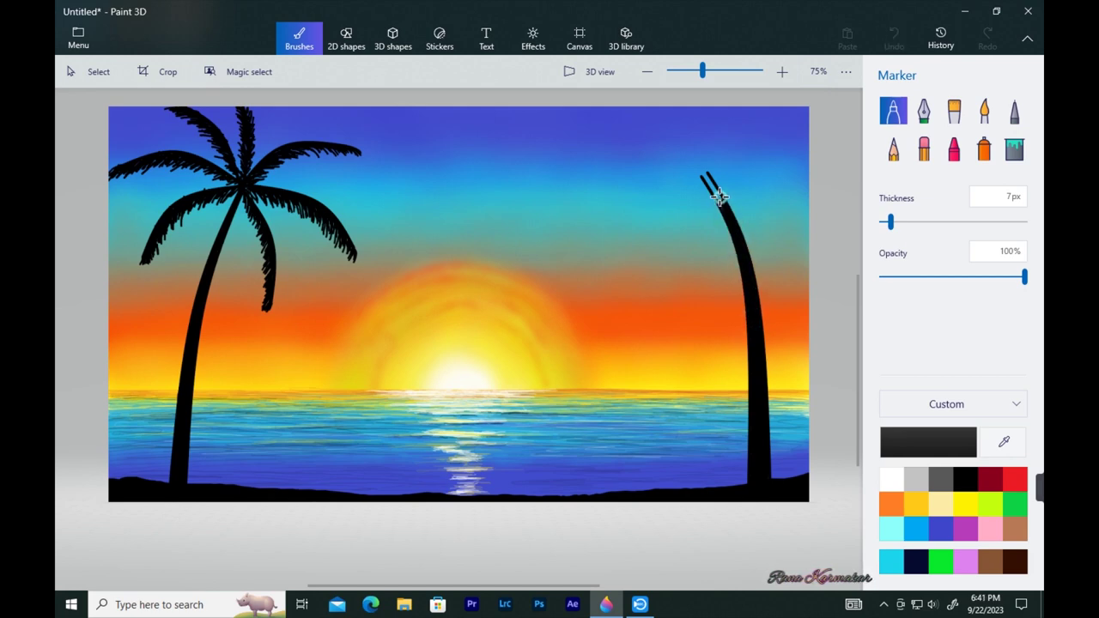
drag(705, 177, 709, 179)
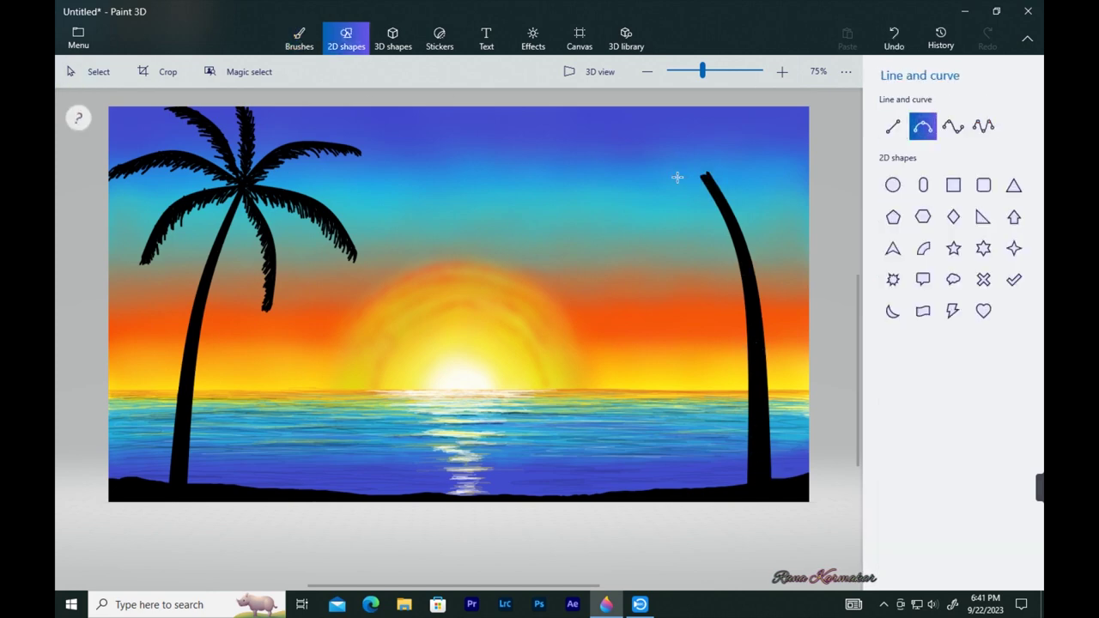
Draw two black 6 px three-point curves drooping down-left from the right trunk's tip as frond stems.
drag(704, 176, 682, 318)
drag(708, 244, 673, 246)
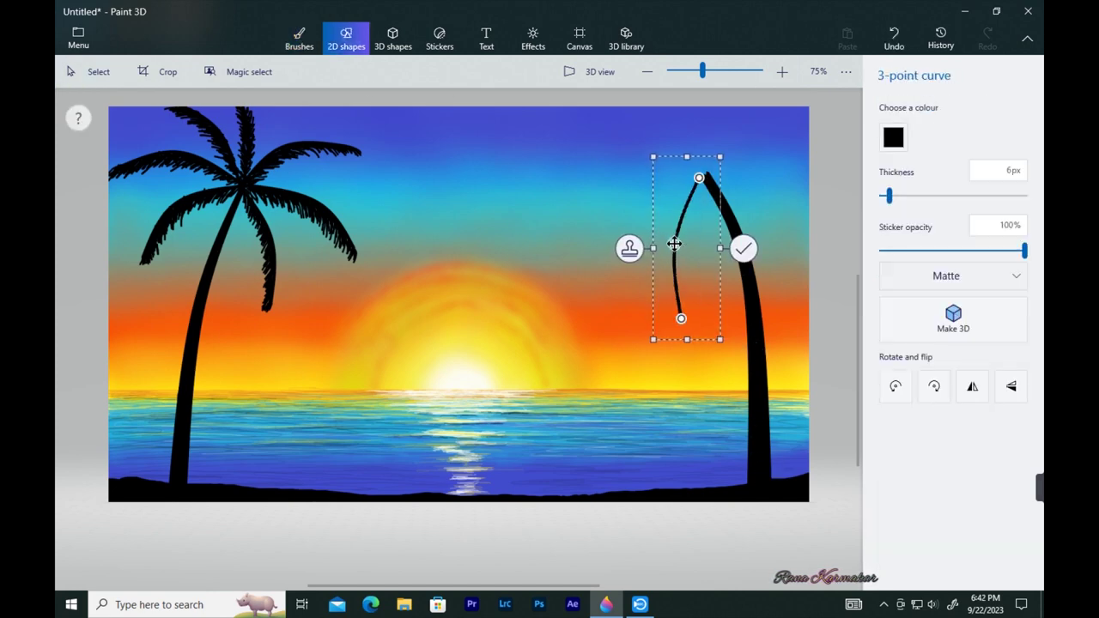
drag(889, 197, 888, 197)
click(744, 248)
drag(704, 176, 608, 280)
drag(667, 238, 638, 215)
click(773, 150)
Draw two more 6 px three-point curves from the right trunk's tip, one arching left and one reaching up-left to the canvas edge.
drag(705, 176, 572, 201)
drag(638, 202, 639, 160)
click(782, 144)
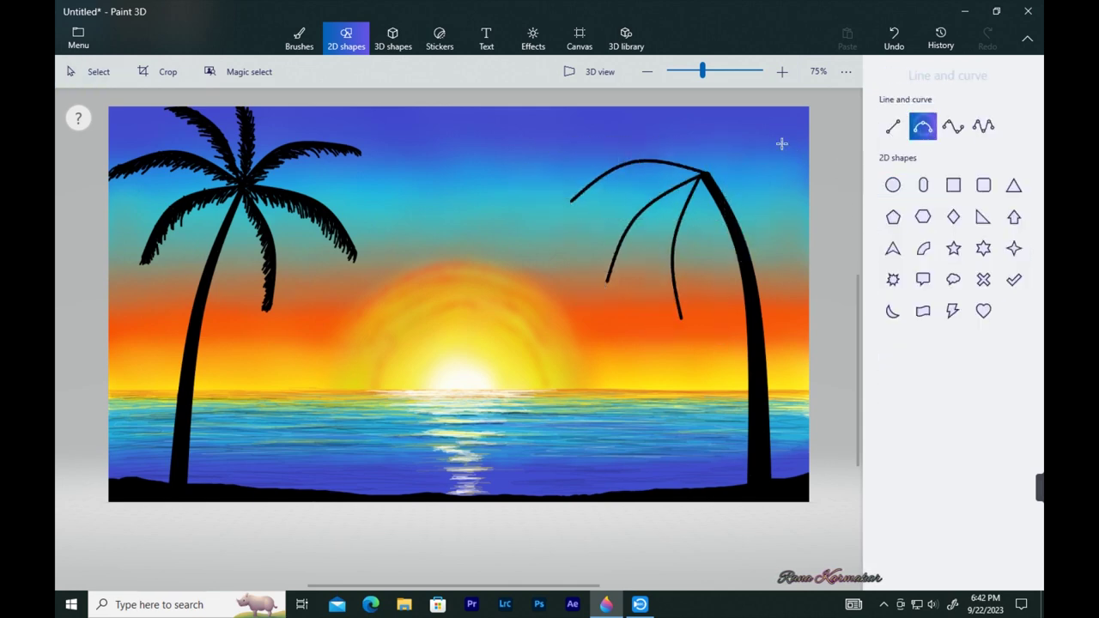
drag(706, 174, 629, 95)
drag(660, 142, 668, 125)
mouse_move(630, 94)
mouse_down()
mouse_move(613, 108)
mouse_move(665, 124)
mouse_up()
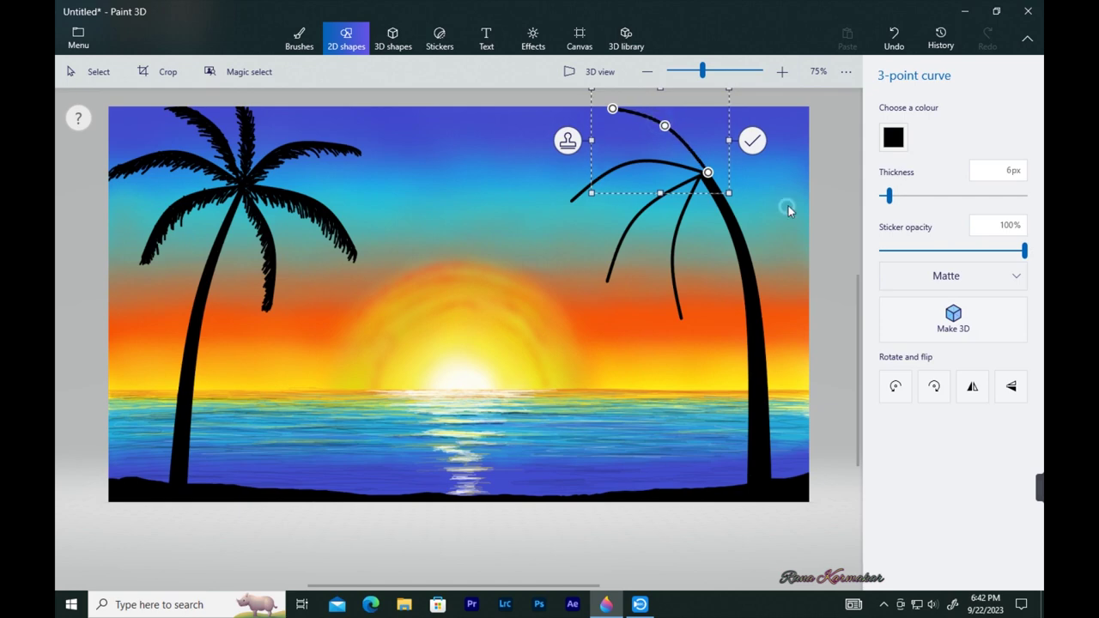
click(789, 209)
Draw the right palm's remaining three-point curve stems, one rising upward, one arching right and one drooping right.
drag(707, 173, 732, 88)
click(848, 173)
click(923, 126)
mouse_move(704, 172)
mouse_down()
mouse_move(821, 149)
mouse_move(759, 141)
mouse_move(805, 265)
mouse_up()
click(807, 210)
drag(755, 219, 774, 201)
click(819, 288)
Paint short black leaflets along the right palm's two drooping left fronds with the Marker at 3 px thickness.
click(299, 38)
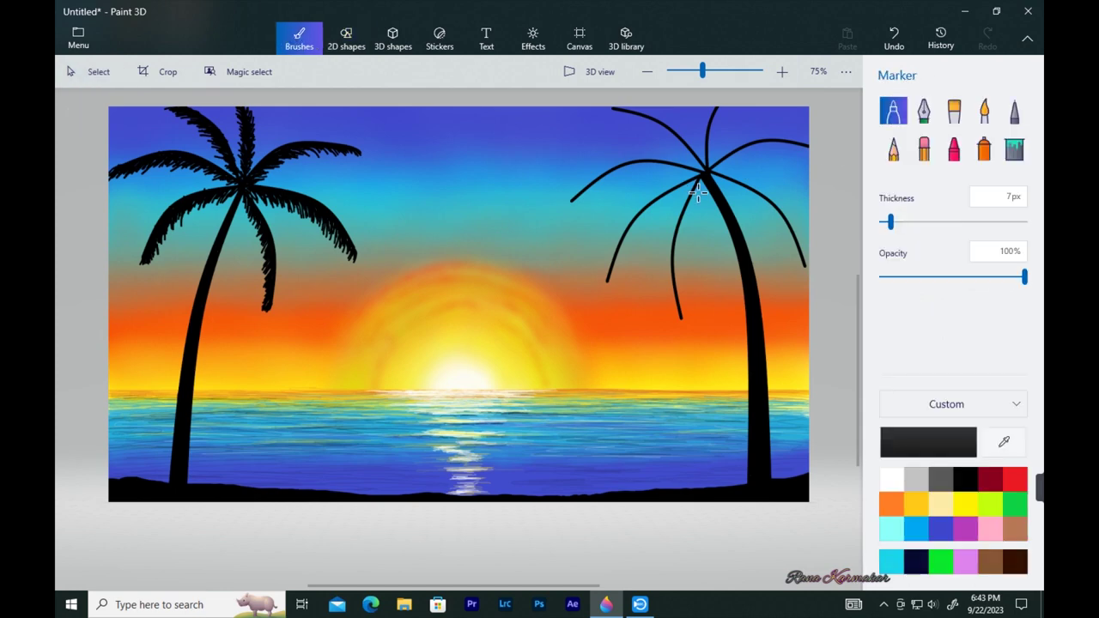
drag(890, 222, 884, 222)
mouse_move(692, 200)
mouse_down()
mouse_move(678, 260)
mouse_move(686, 327)
mouse_move(683, 233)
mouse_move(677, 287)
mouse_up()
drag(699, 180, 690, 302)
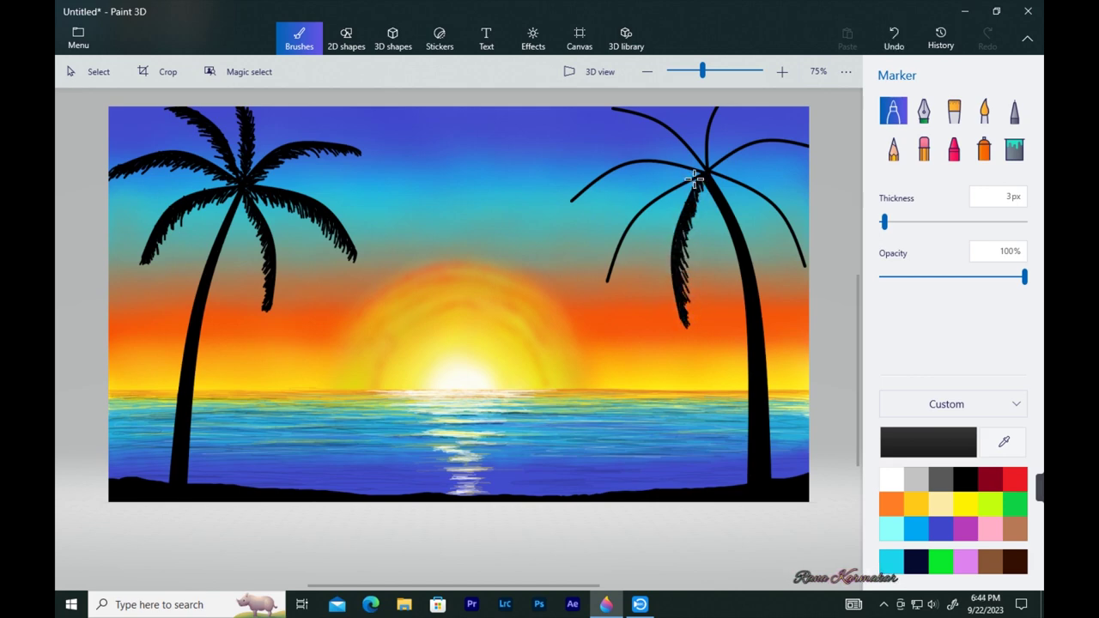
mouse_move(695, 179)
mouse_down()
mouse_move(611, 284)
mouse_move(644, 213)
mouse_move(672, 199)
mouse_move(618, 262)
mouse_up()
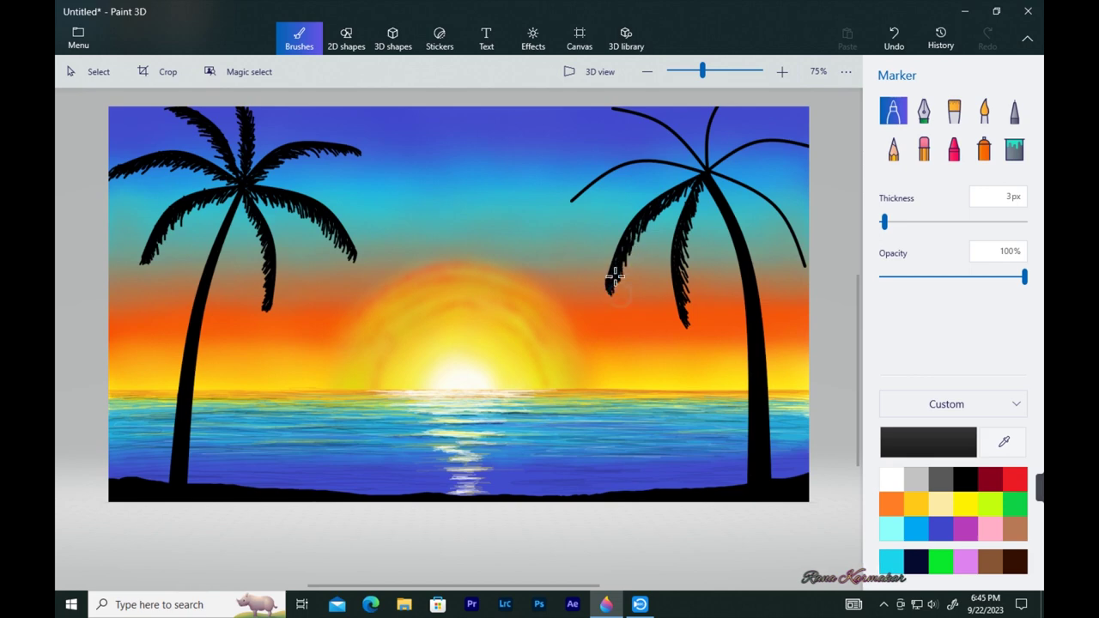
Paint black 3 px leaflets along the right palm's left-arching and up-left fronds, touching up the left fronds.
mouse_move(683, 167)
mouse_down()
mouse_move(616, 170)
mouse_move(576, 213)
mouse_move(601, 177)
mouse_move(599, 189)
mouse_move(655, 182)
mouse_move(603, 182)
mouse_move(670, 166)
mouse_move(618, 176)
mouse_move(571, 220)
mouse_move(640, 159)
mouse_up()
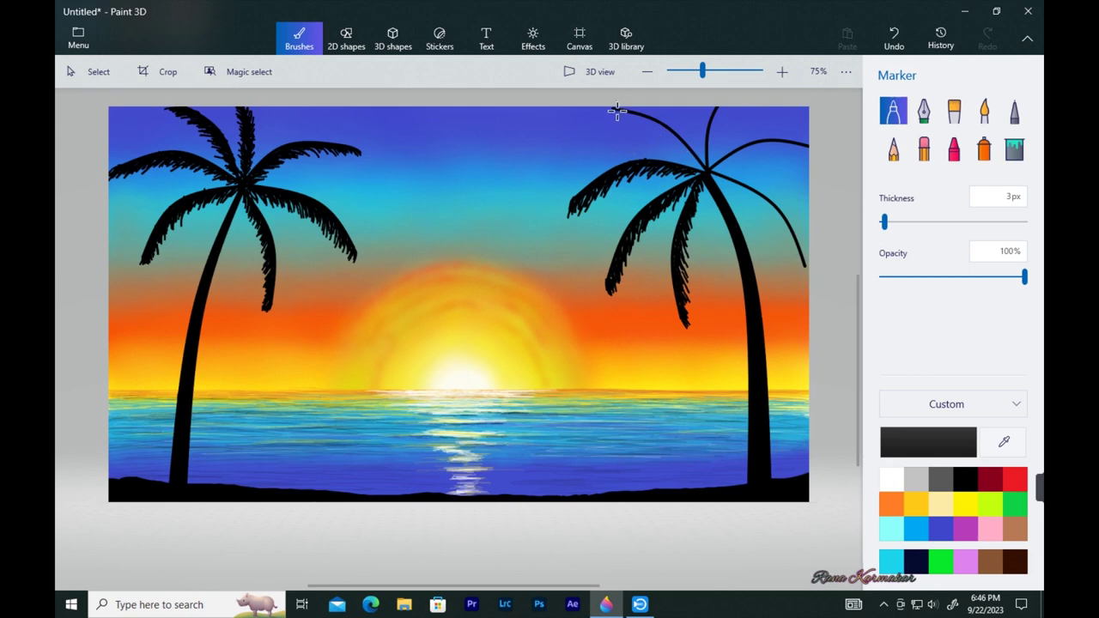
mouse_move(607, 117)
mouse_down()
mouse_move(672, 138)
mouse_move(695, 155)
mouse_move(615, 110)
mouse_move(700, 167)
mouse_up()
mouse_move(573, 215)
mouse_down()
mouse_move(661, 165)
mouse_move(687, 177)
mouse_up()
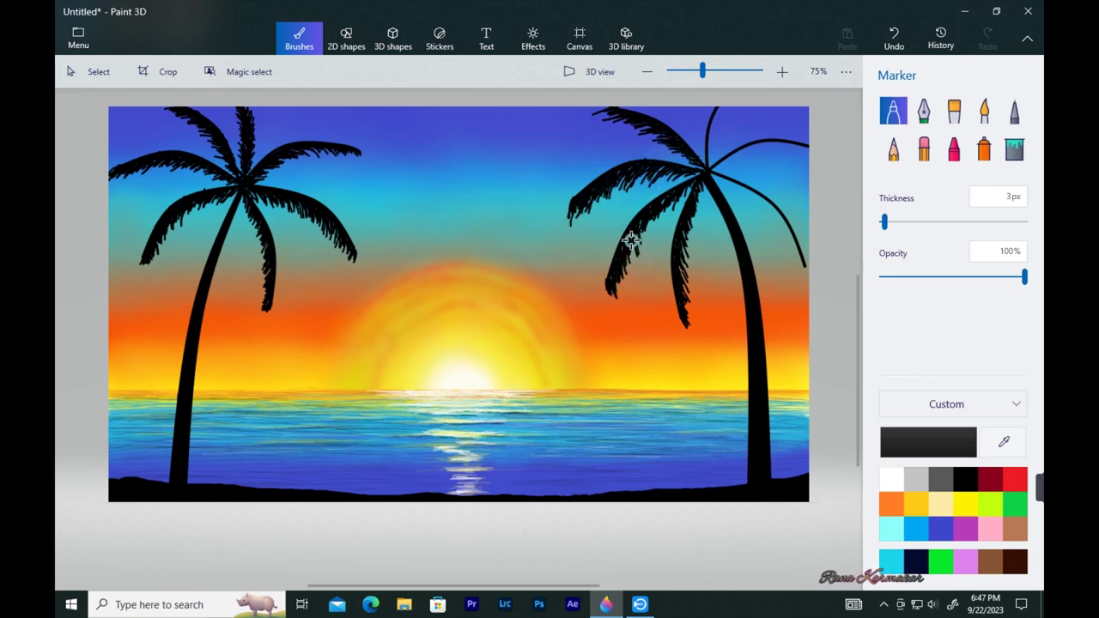
Paint short black 3 px leaflets along the right palm's upright, right-arching and drooping right fronds with the Marker.
mouse_move(631, 241)
mouse_down()
mouse_move(730, 115)
mouse_move(710, 168)
mouse_move(729, 103)
mouse_move(714, 142)
mouse_move(729, 111)
mouse_move(734, 166)
mouse_move(791, 146)
mouse_move(747, 159)
mouse_move(793, 157)
mouse_move(761, 154)
mouse_move(790, 148)
mouse_move(709, 175)
mouse_move(799, 260)
mouse_move(728, 184)
mouse_move(765, 216)
mouse_move(793, 266)
mouse_move(773, 218)
mouse_move(737, 191)
mouse_move(780, 230)
mouse_move(793, 263)
mouse_move(724, 177)
mouse_move(697, 165)
mouse_move(718, 184)
mouse_move(648, 220)
mouse_up()
Draw a 3 px black vertical line rising from the shore beside the left palm as the beach umbrella's pole.
click(346, 38)
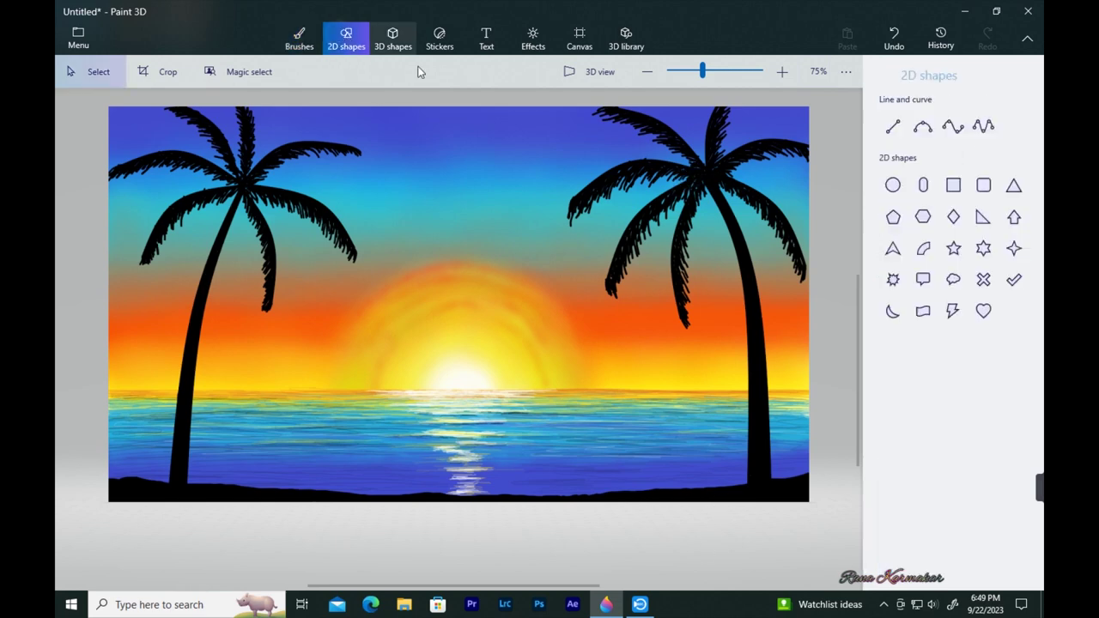
click(893, 125)
drag(290, 353, 289, 495)
drag(888, 204, 886, 206)
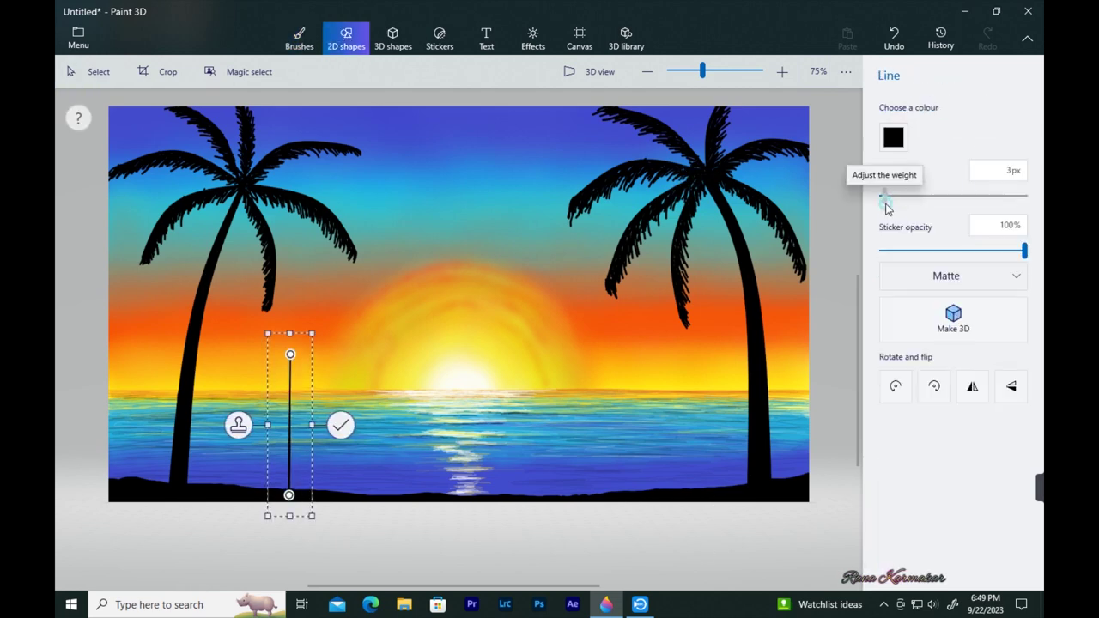
click(341, 426)
Draw a wide 3 px three-point curve arching over the top of the pole as the umbrella canopy's upper outline.
click(923, 126)
drag(223, 378, 306, 375)
drag(360, 380, 359, 380)
drag(316, 353, 353, 368)
drag(219, 353, 222, 369)
drag(353, 368, 358, 373)
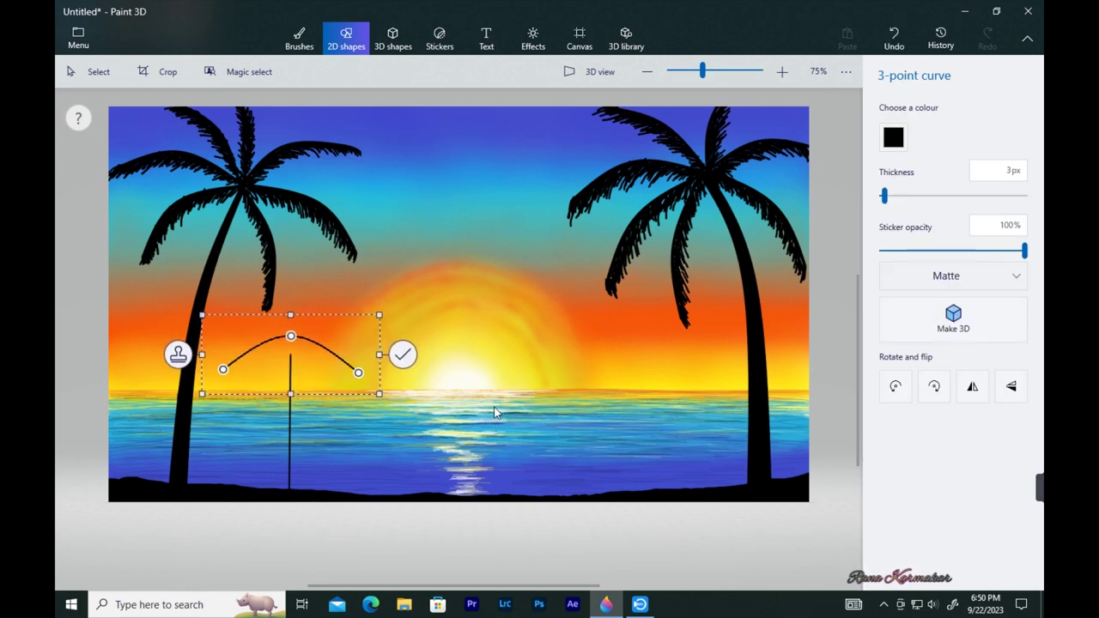
mouse_move(324, 331)
mouse_down()
mouse_move(323, 357)
mouse_move(323, 335)
mouse_up()
click(403, 357)
Close the canopy's underside with a row of short black three-point curves forming a scalloped edge.
click(923, 127)
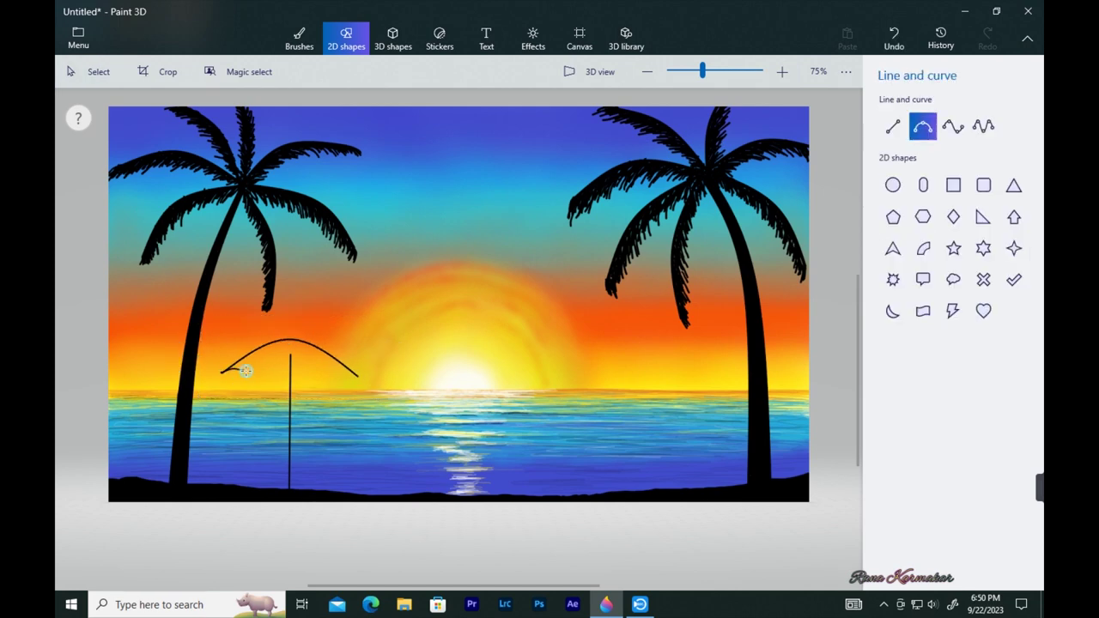
drag(255, 372, 358, 375)
click(533, 352)
click(922, 126)
click(609, 352)
click(922, 126)
Fill the umbrella canopy solid black with the Marker, starting at 3 px and widening to 9 px, and undo the last strokes.
click(299, 37)
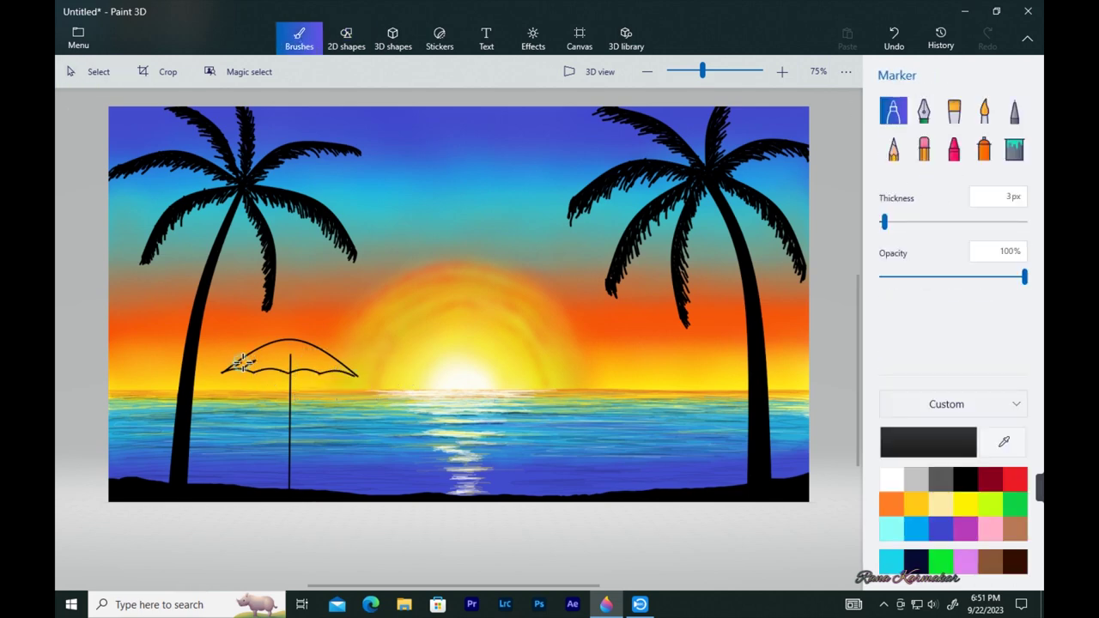
drag(237, 364, 251, 354)
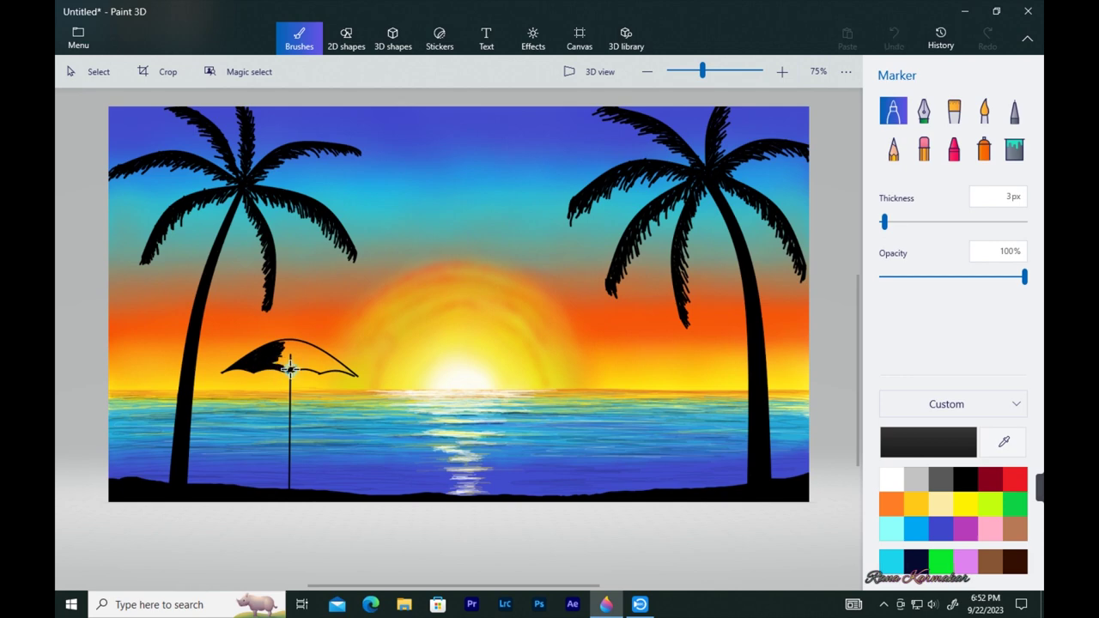
mouse_move(302, 367)
mouse_down()
mouse_move(280, 354)
mouse_move(297, 361)
mouse_move(253, 356)
mouse_up()
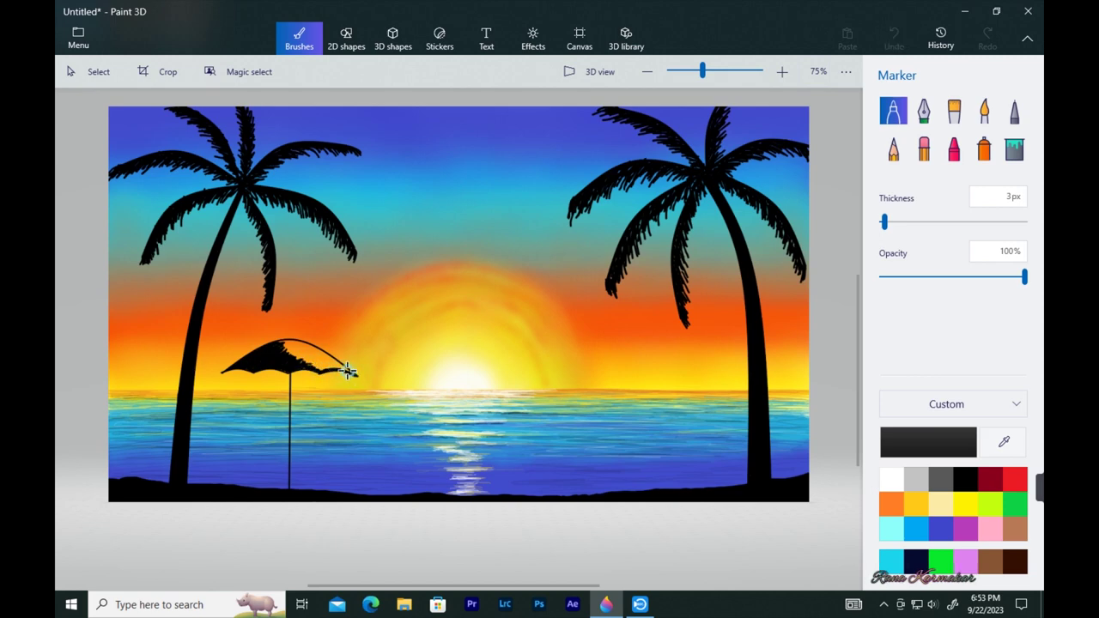
mouse_move(342, 365)
mouse_down()
mouse_move(290, 341)
mouse_move(302, 346)
mouse_up()
drag(886, 223, 894, 224)
mouse_move(285, 345)
mouse_down()
mouse_move(339, 366)
mouse_move(300, 345)
mouse_move(285, 361)
mouse_move(264, 358)
mouse_move(301, 347)
mouse_move(301, 365)
mouse_move(334, 366)
mouse_move(286, 368)
mouse_move(305, 356)
mouse_move(259, 355)
mouse_move(298, 356)
mouse_up()
key(ctrl+z)
key(ctrl+z)
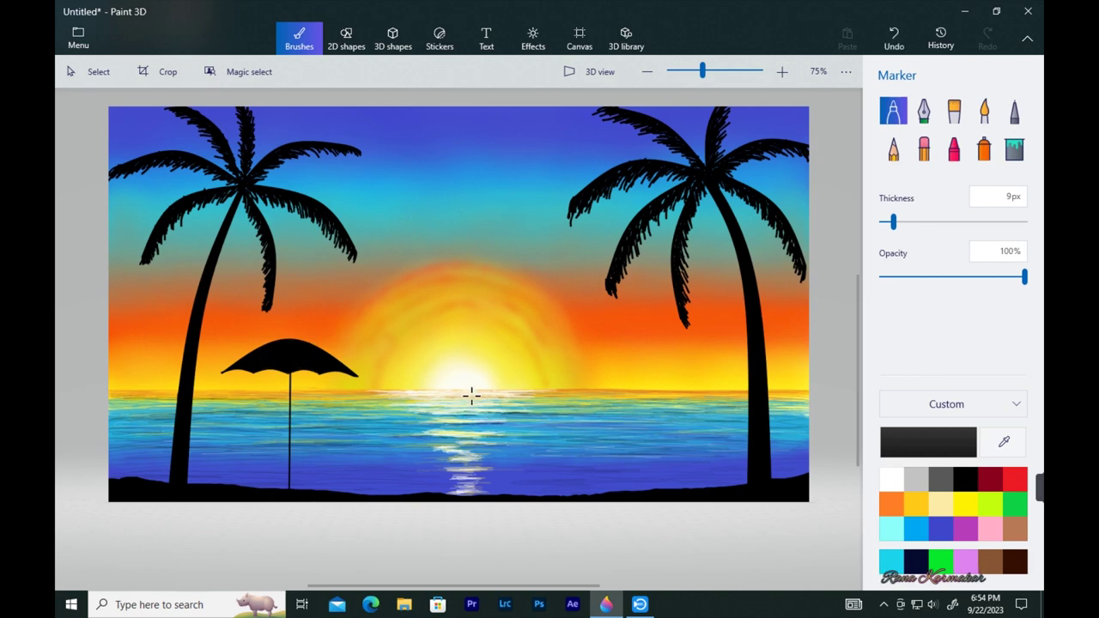
Draw a 4 px black horizontal line across the lower part of the umbrella pole as the lounge chair's seat.
click(346, 39)
click(246, 465)
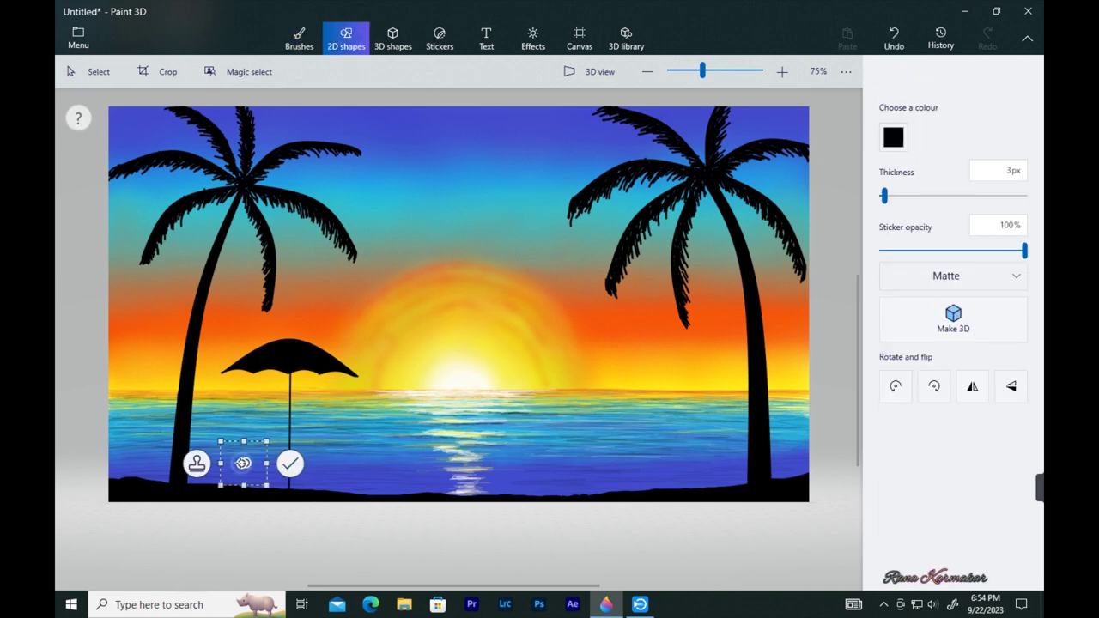
key(ctrl+z)
drag(320, 465, 378, 471)
click(887, 197)
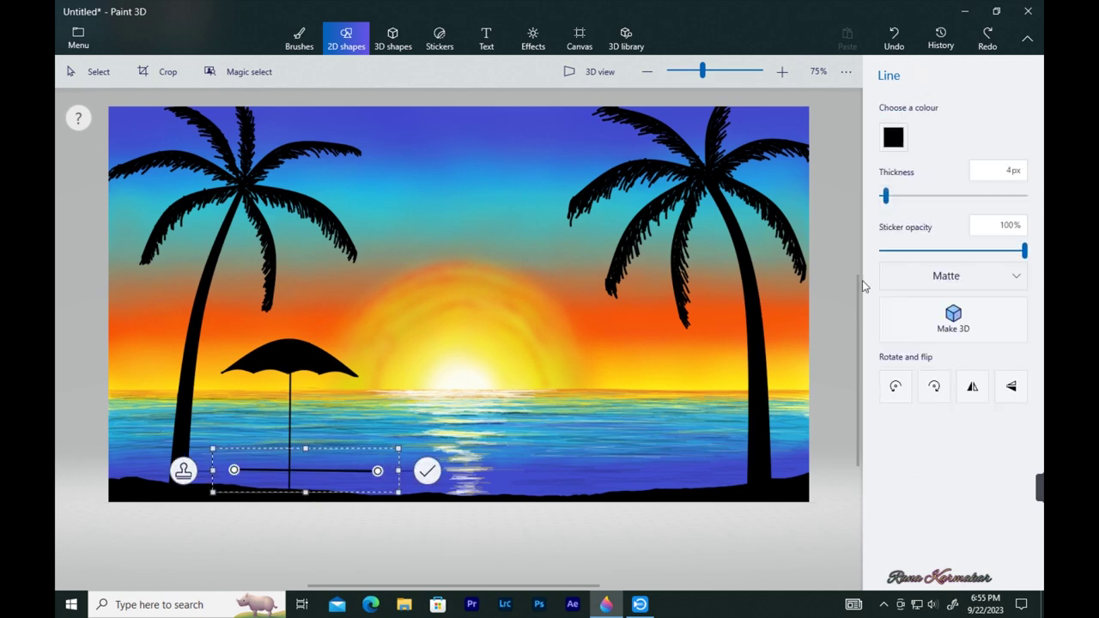
click(571, 348)
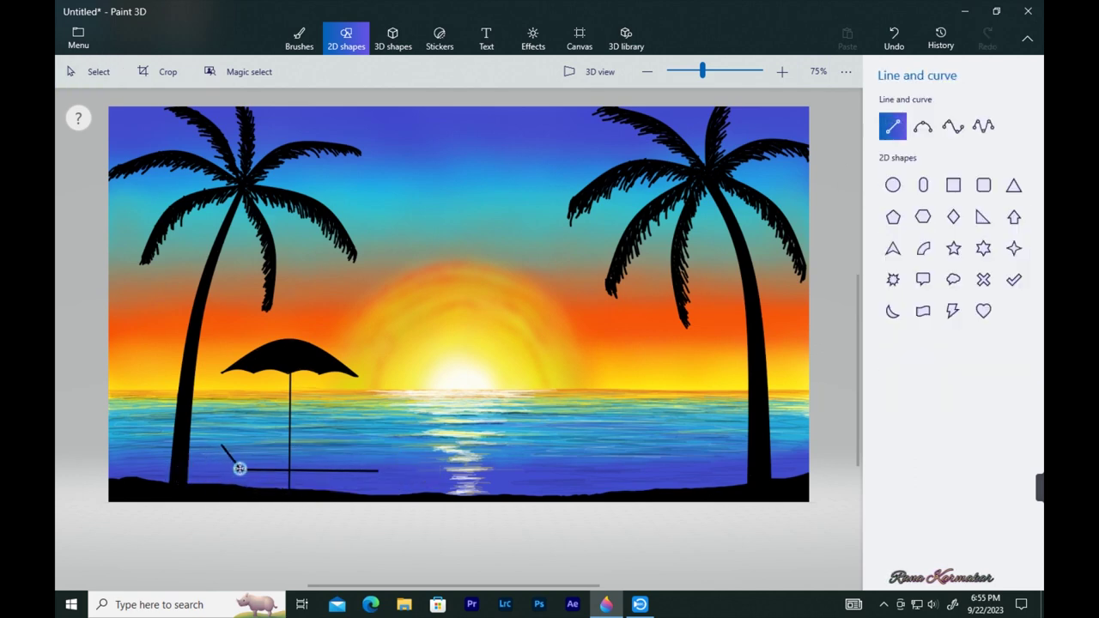
Build the lounge chair's backrest from 4 px black lines, with two slanted sides joined by horizontal slats.
click(549, 335)
mouse_move(240, 469)
mouse_down()
mouse_move(258, 454)
mouse_move(264, 468)
mouse_move(250, 447)
mouse_move(263, 461)
mouse_up()
click(896, 131)
click(354, 520)
click(719, 300)
click(407, 506)
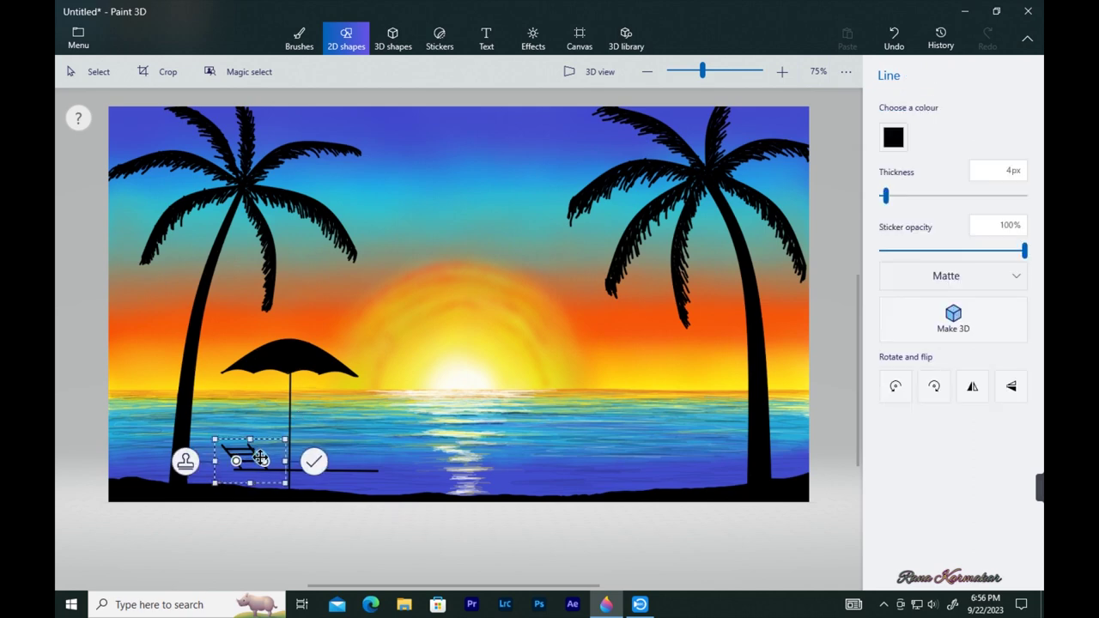
click(507, 496)
key(ctrl+z)
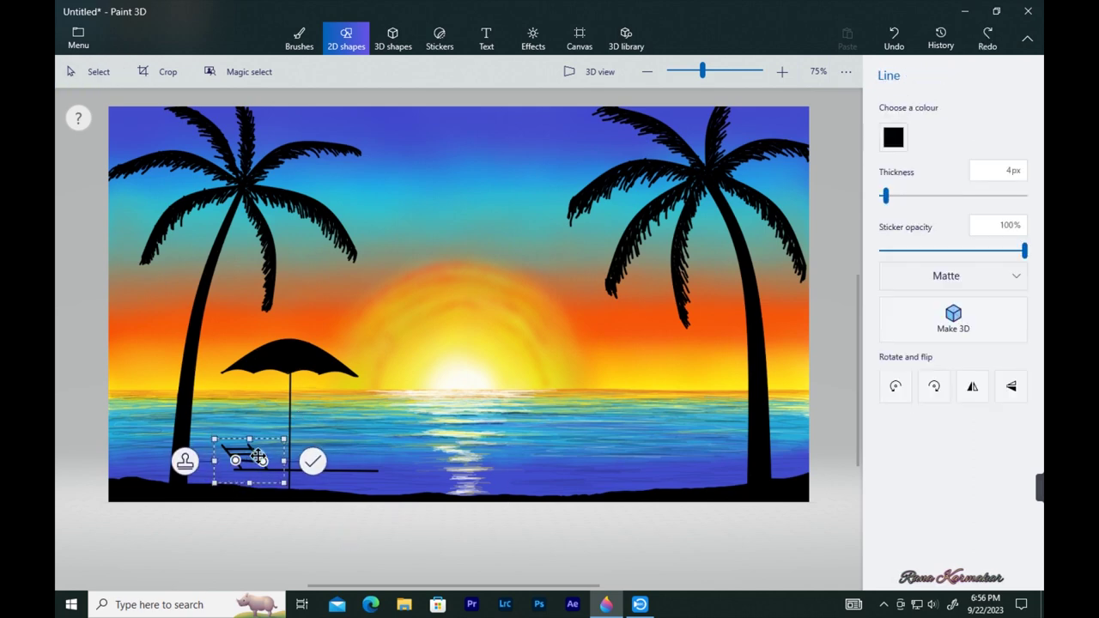
click(457, 522)
Draw vertical black lines down from the seat as two pairs of lounge chair legs, one pair at each end.
click(893, 126)
click(457, 518)
mouse_move(233, 469)
mouse_down()
mouse_move(233, 494)
mouse_move(254, 496)
mouse_up()
click(893, 126)
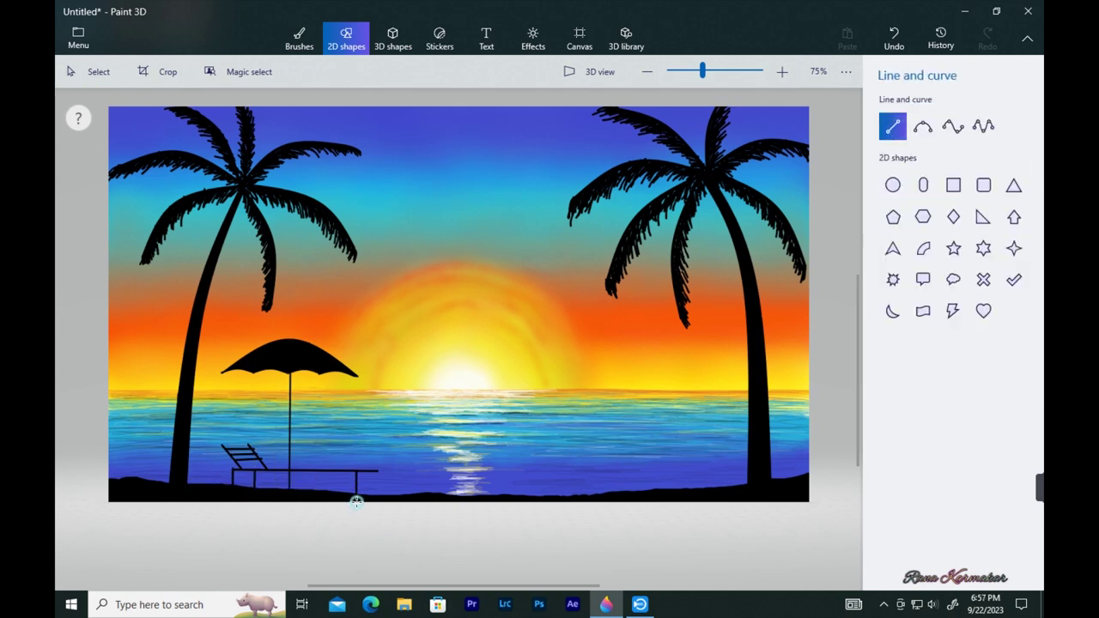
drag(357, 503, 376, 495)
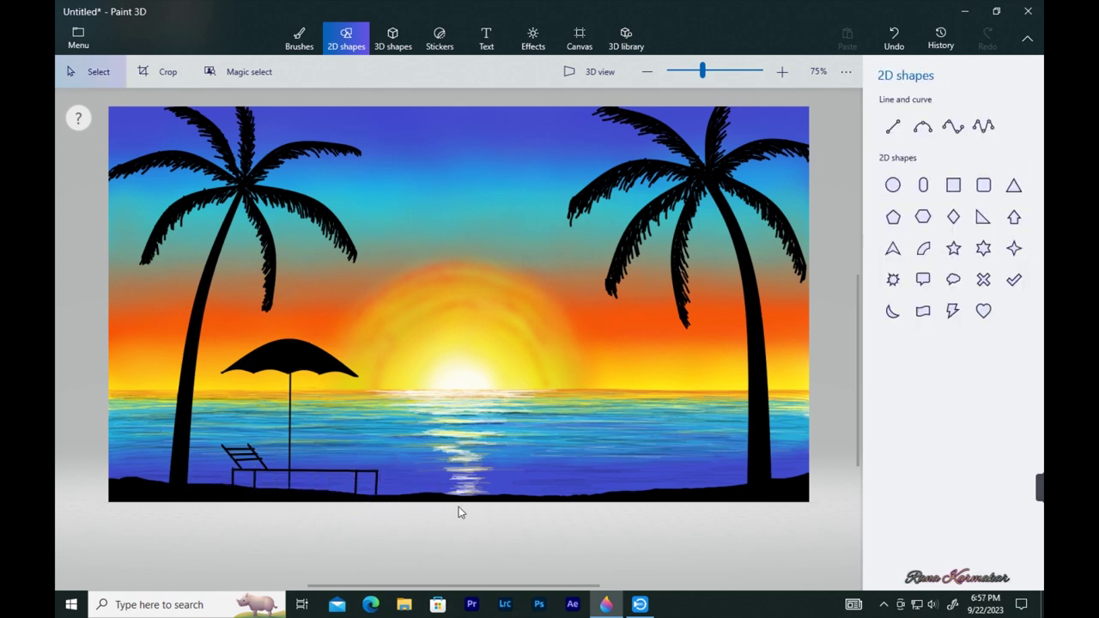
Thicken the lounge chair's seat with additional black horizontal lines laid along it.
click(893, 127)
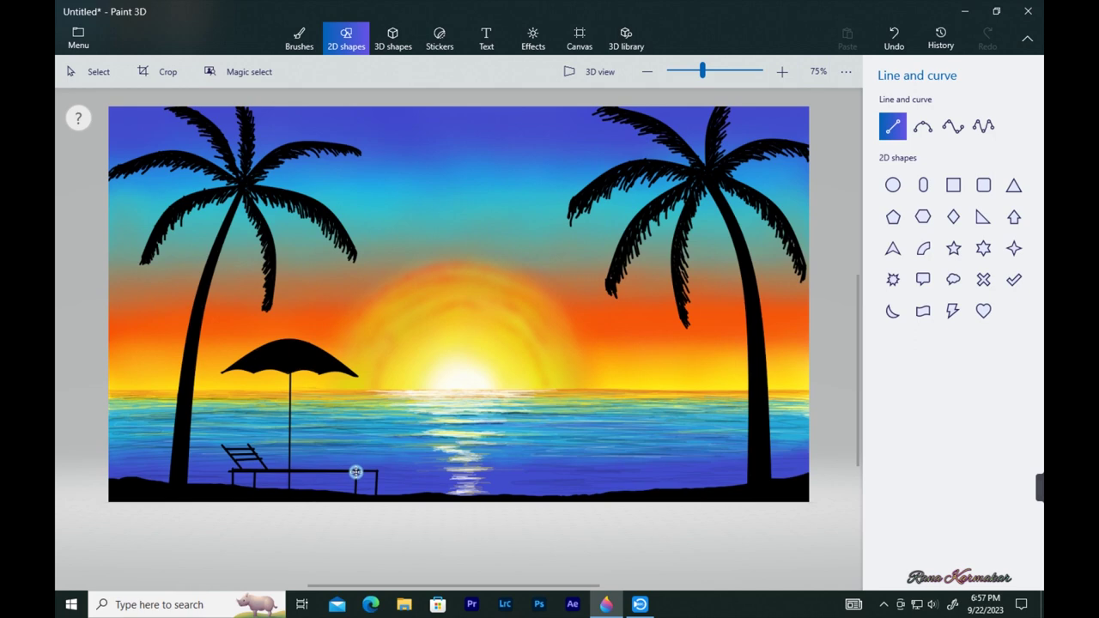
drag(355, 472, 358, 472)
click(422, 545)
click(894, 126)
drag(231, 471, 358, 472)
click(424, 538)
click(893, 127)
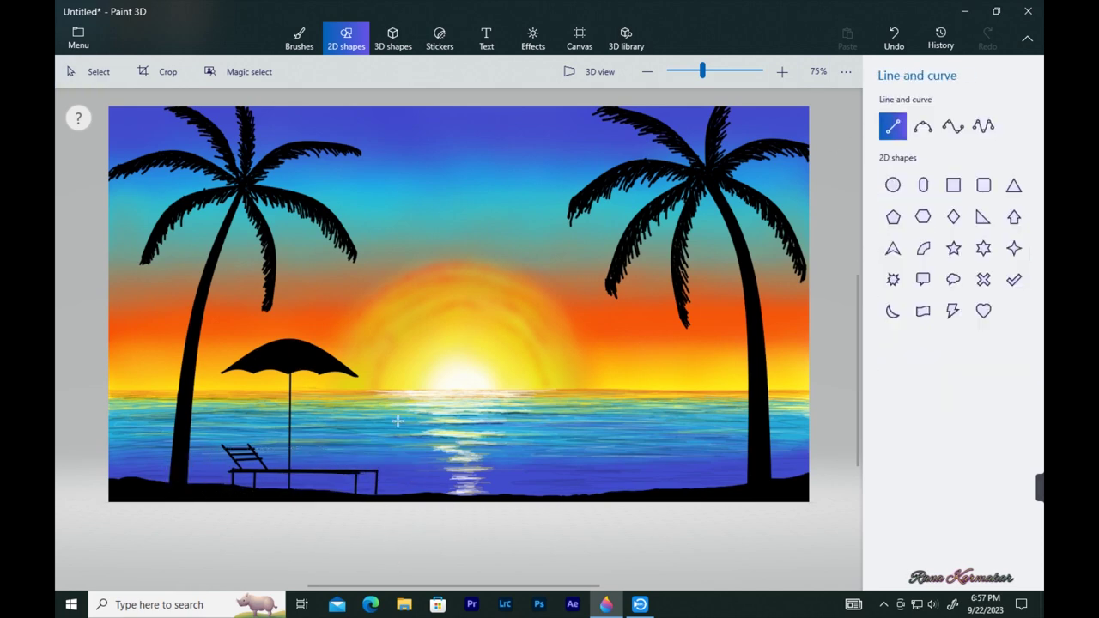
Reinforce the backrest's slanted sides with further black lines and undo the last line.
mouse_move(222, 445)
mouse_down()
mouse_move(242, 468)
mouse_move(267, 470)
mouse_up()
click(349, 509)
click(893, 126)
click(387, 535)
click(893, 126)
key(ctrl+z)
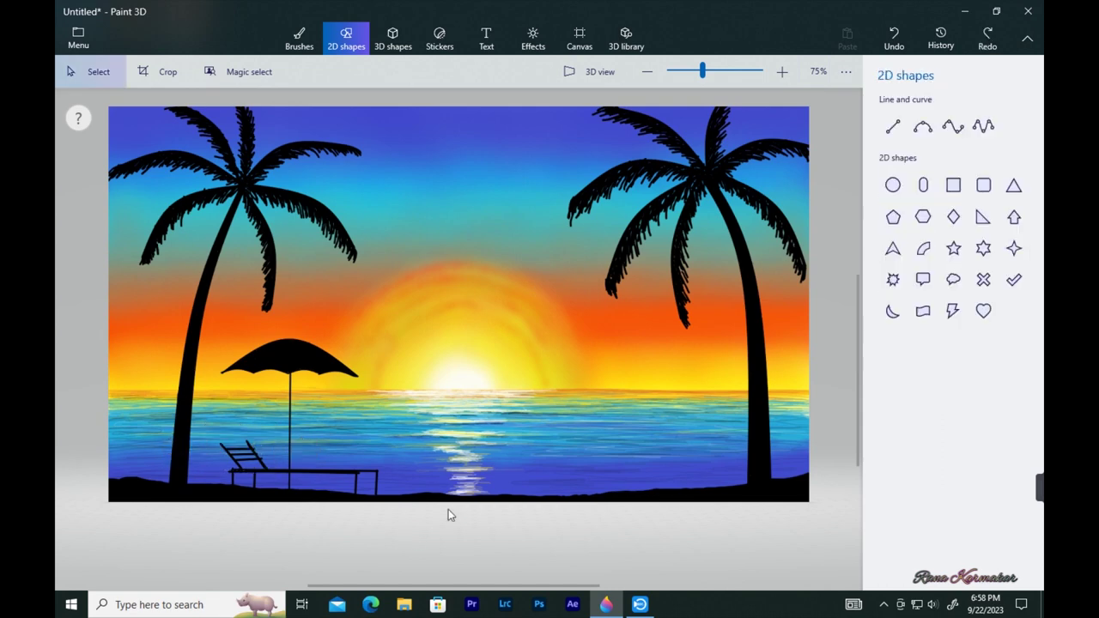
Paint black grass around both palm bases and small tufts along the shoreline with the Marker, reducing the thickness to 3 px.
click(299, 38)
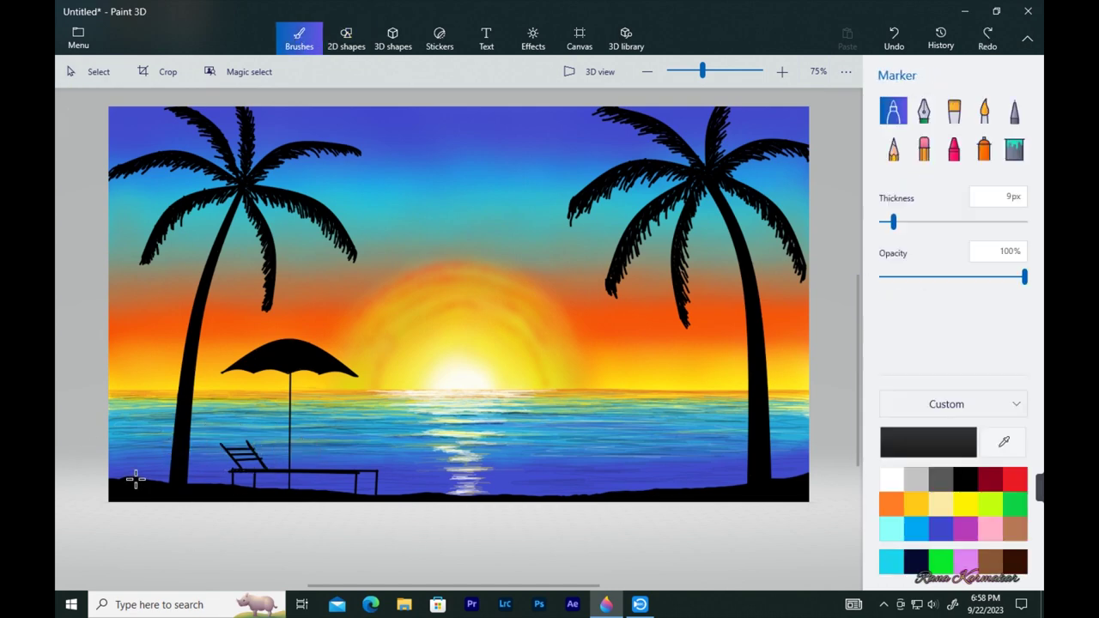
mouse_move(125, 475)
mouse_down()
mouse_move(155, 499)
mouse_move(149, 470)
mouse_move(165, 487)
mouse_move(158, 475)
mouse_move(203, 468)
mouse_move(191, 487)
mouse_move(198, 458)
mouse_move(190, 484)
mouse_move(208, 474)
mouse_move(201, 485)
mouse_move(142, 476)
mouse_move(211, 480)
mouse_up()
mouse_move(417, 490)
mouse_down()
mouse_move(426, 484)
mouse_move(418, 490)
mouse_up()
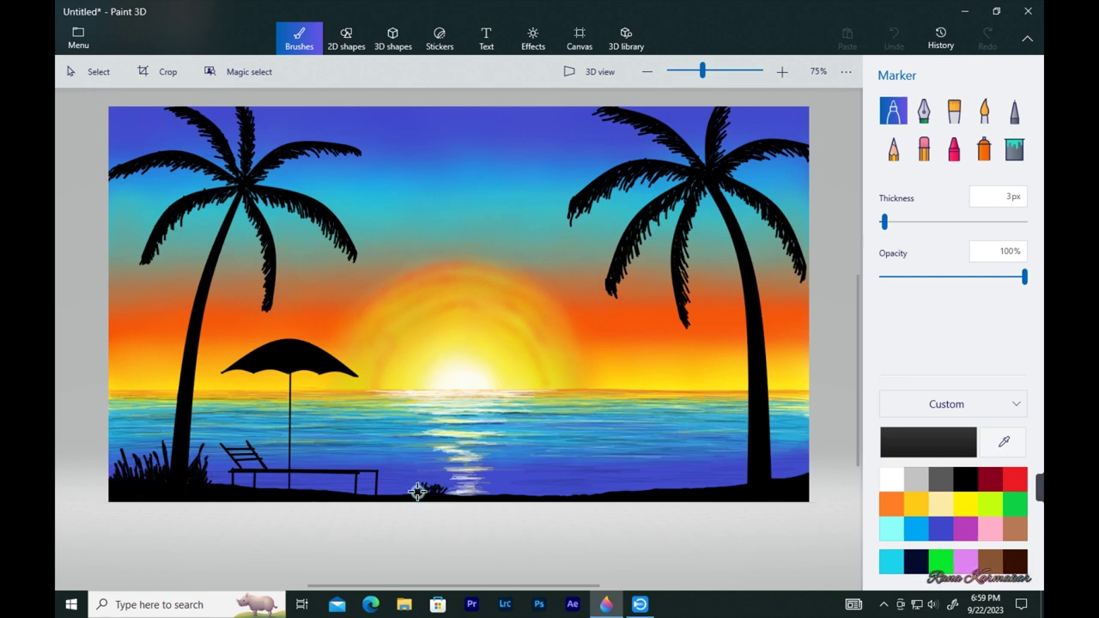
mouse_move(524, 494)
mouse_down()
mouse_move(497, 491)
mouse_move(512, 494)
mouse_up()
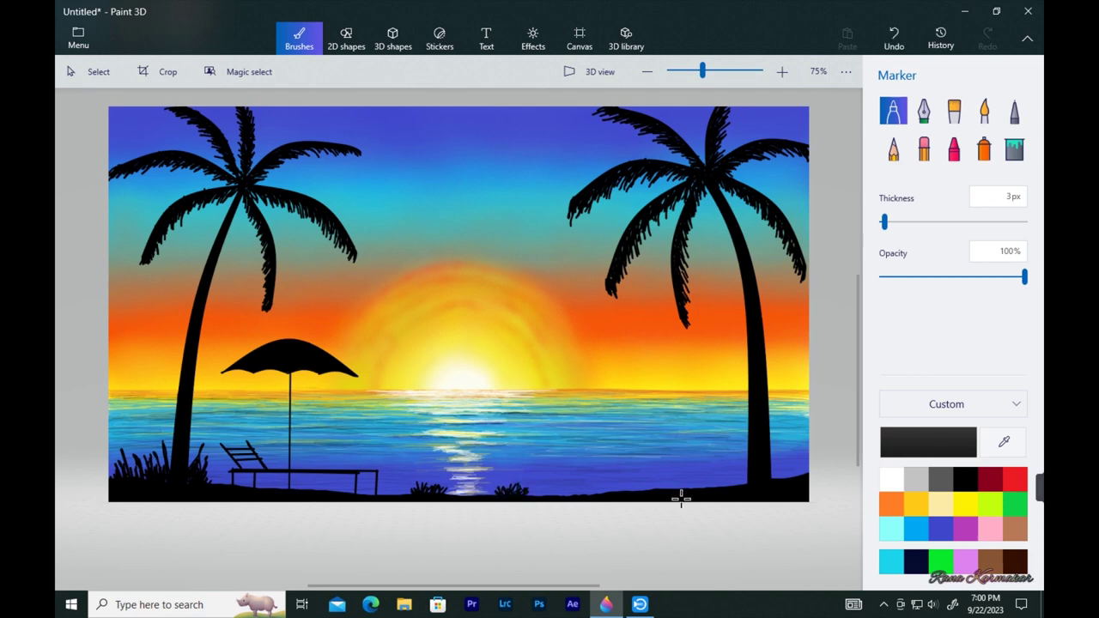
mouse_move(747, 488)
mouse_down()
mouse_move(733, 477)
mouse_move(803, 464)
mouse_up()
mouse_move(683, 482)
mouse_down()
mouse_move(609, 493)
mouse_move(619, 485)
mouse_up()
Add black lines along the seat's far end and just below the seat to form the lounge chair's frame.
click(346, 39)
click(893, 126)
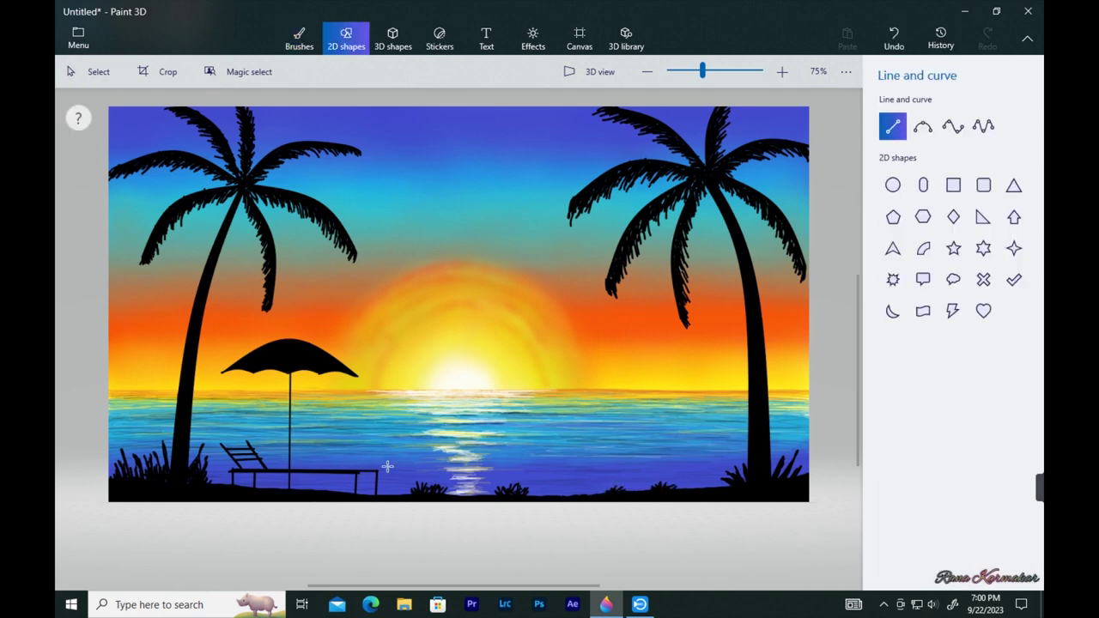
drag(378, 472, 357, 472)
click(618, 538)
click(893, 126)
drag(234, 475, 377, 482)
click(614, 489)
Draw short black crossbars joining the lounge chair's legs at each end.
click(893, 126)
click(613, 475)
click(513, 548)
click(893, 127)
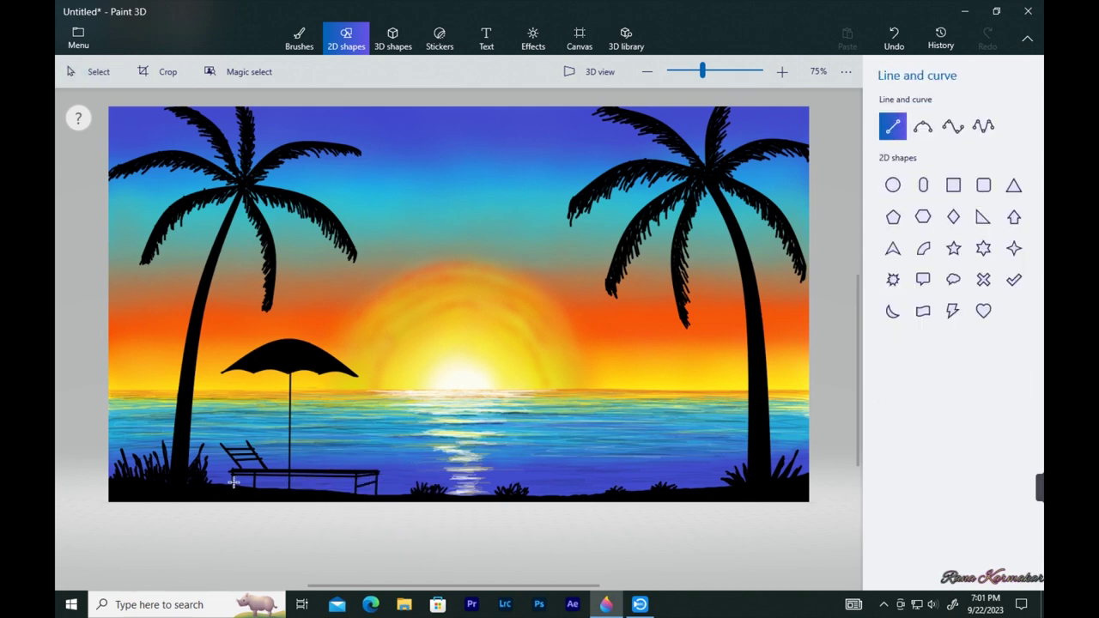
drag(233, 481, 256, 482)
click(527, 550)
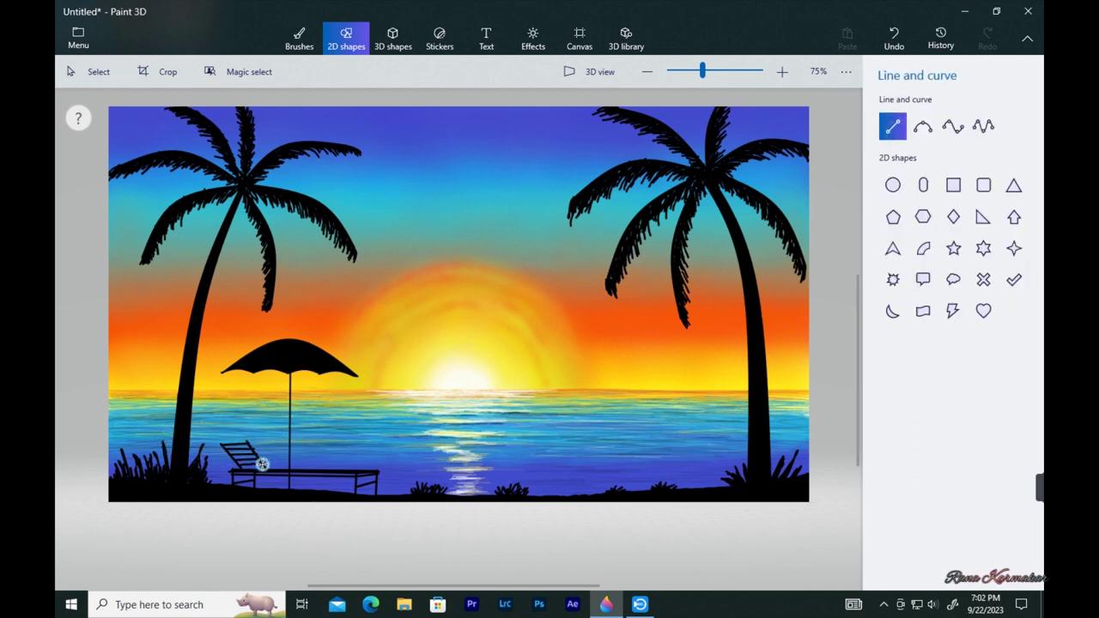
Add extra slats to the backrest and a middle pair of legs with a crossbar under the seat.
click(726, 366)
drag(263, 465, 311, 490)
click(894, 126)
click(702, 545)
click(893, 126)
click(511, 528)
click(893, 126)
click(505, 491)
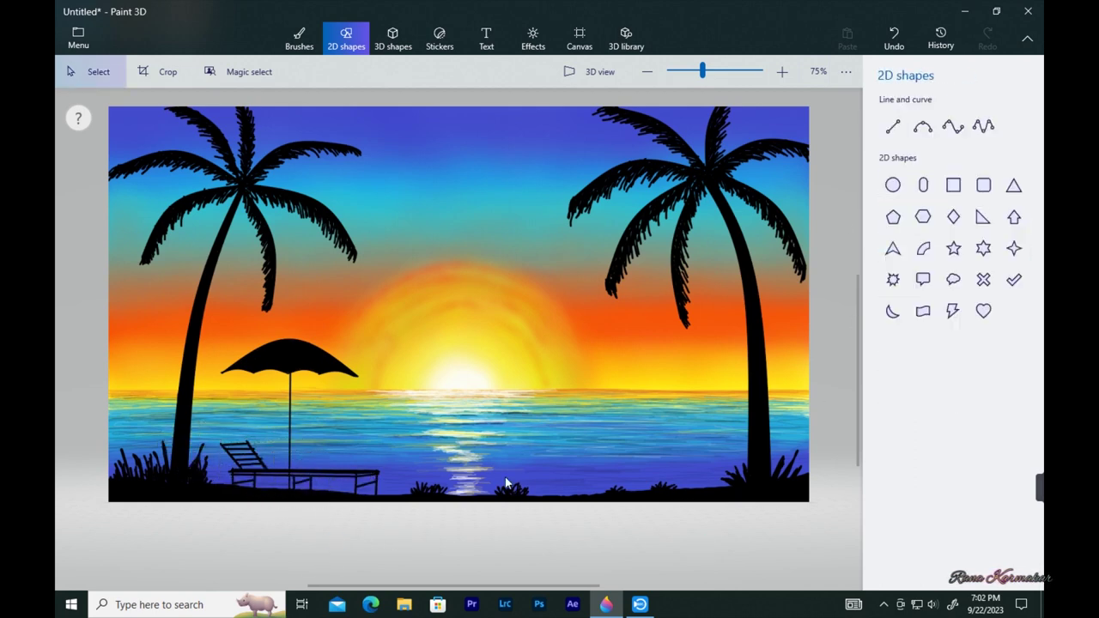
Draw a long black horizontal rail low between the lounge chair's end legs.
click(894, 126)
drag(242, 483, 368, 484)
click(499, 527)
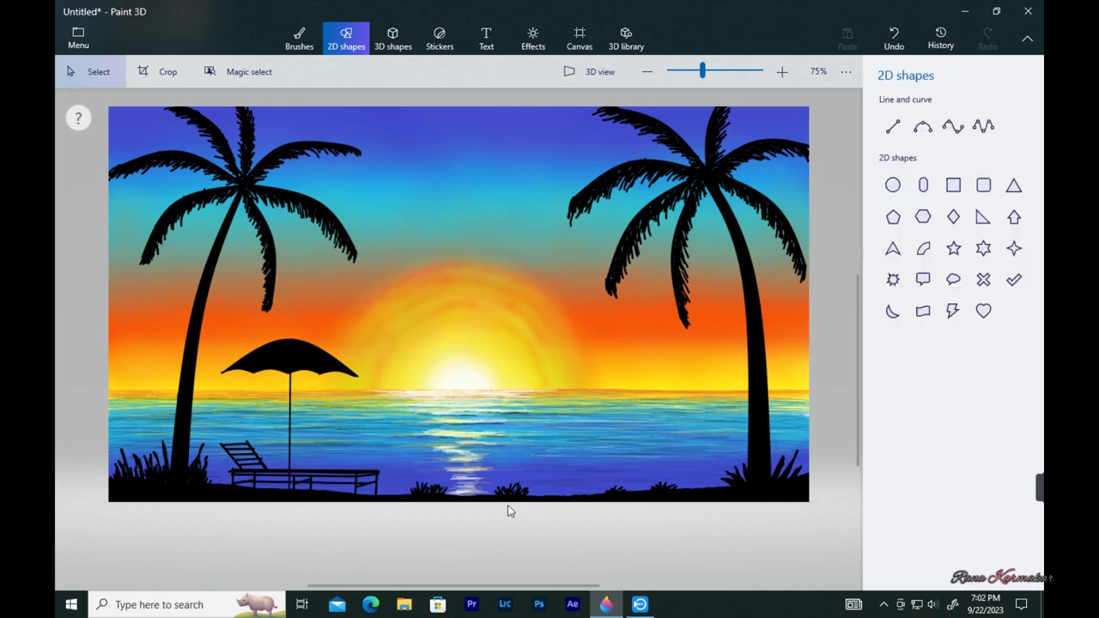
Dot small white stars across the left and middle of the upper sky with the Marker at 1 px thickness.
click(299, 38)
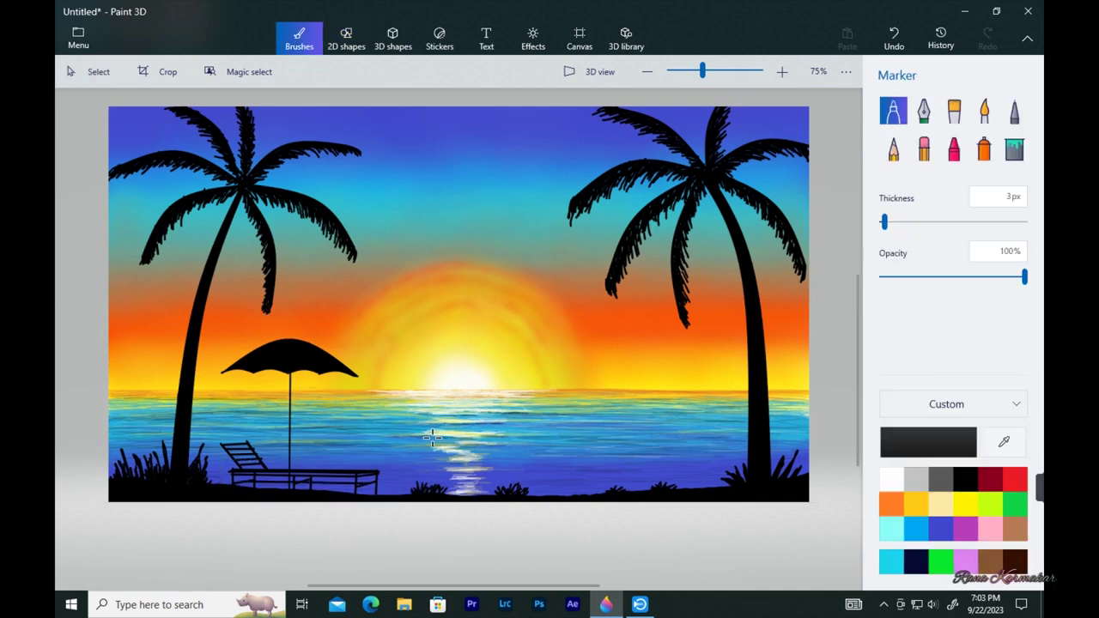
click(893, 477)
drag(885, 223, 880, 223)
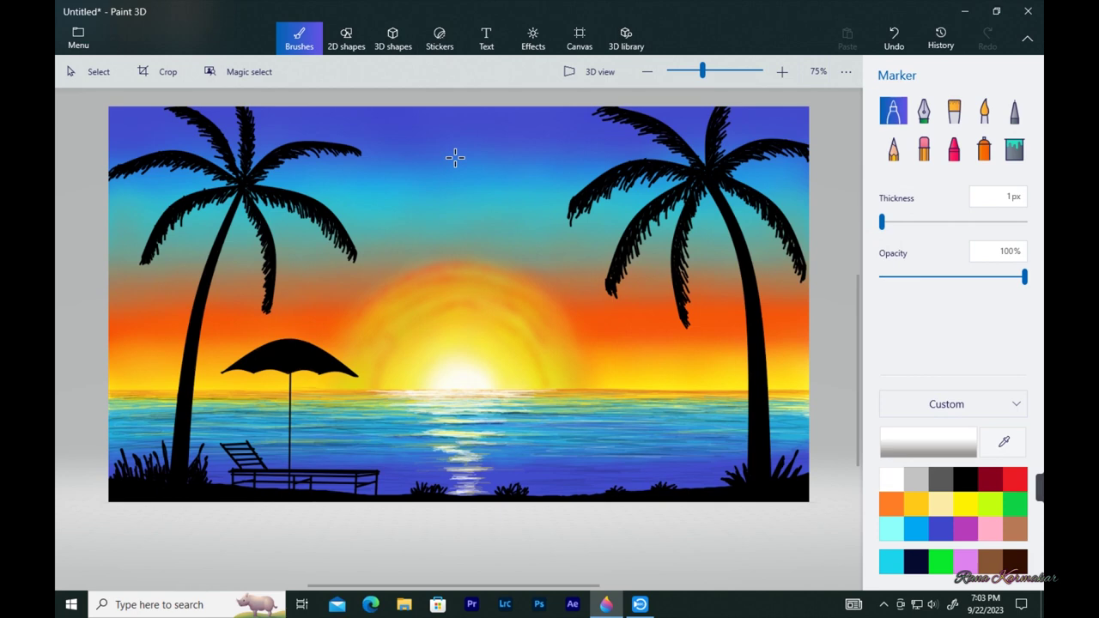
click(392, 125)
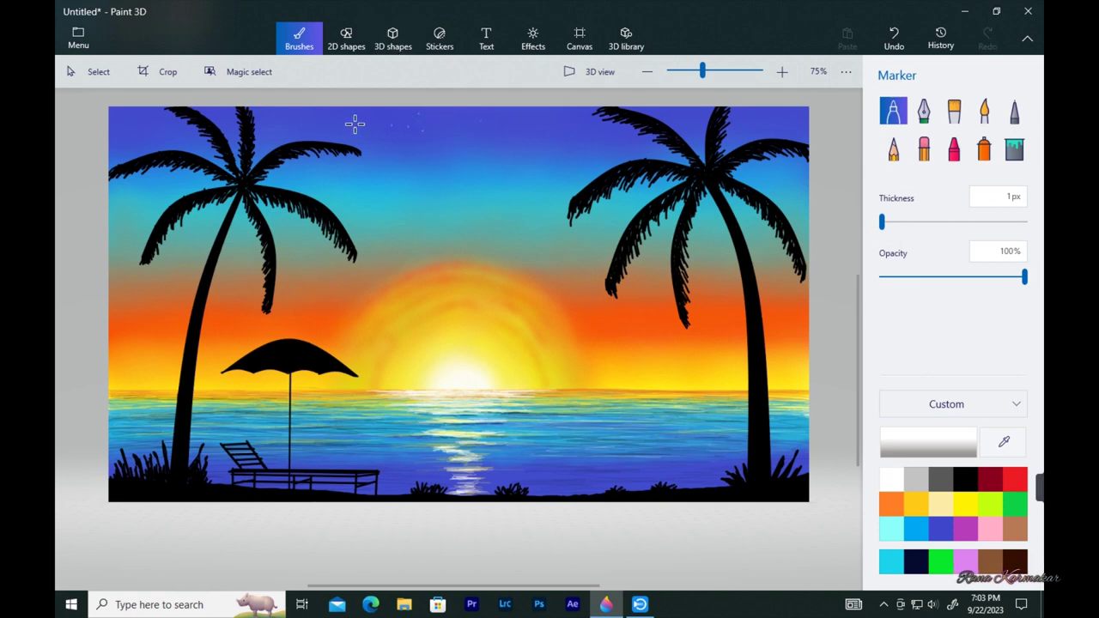
click(354, 124)
click(441, 115)
click(138, 114)
click(119, 117)
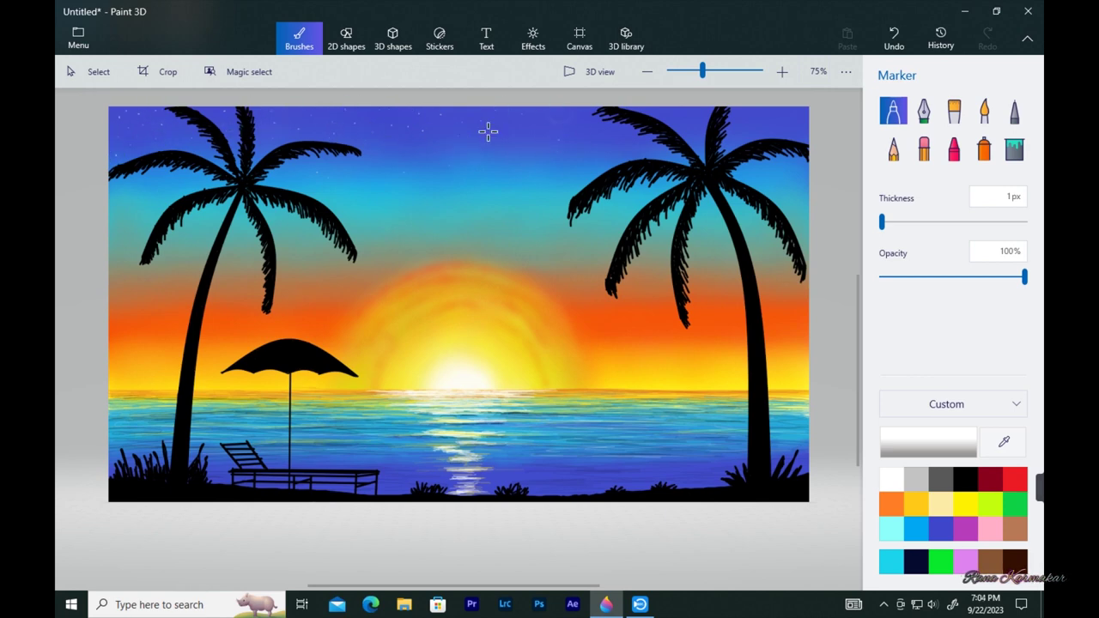
Dot more white 1 px stars across the middle and right of the upper sky and fill gaps near the left palm.
click(466, 110)
click(509, 117)
click(539, 125)
click(596, 123)
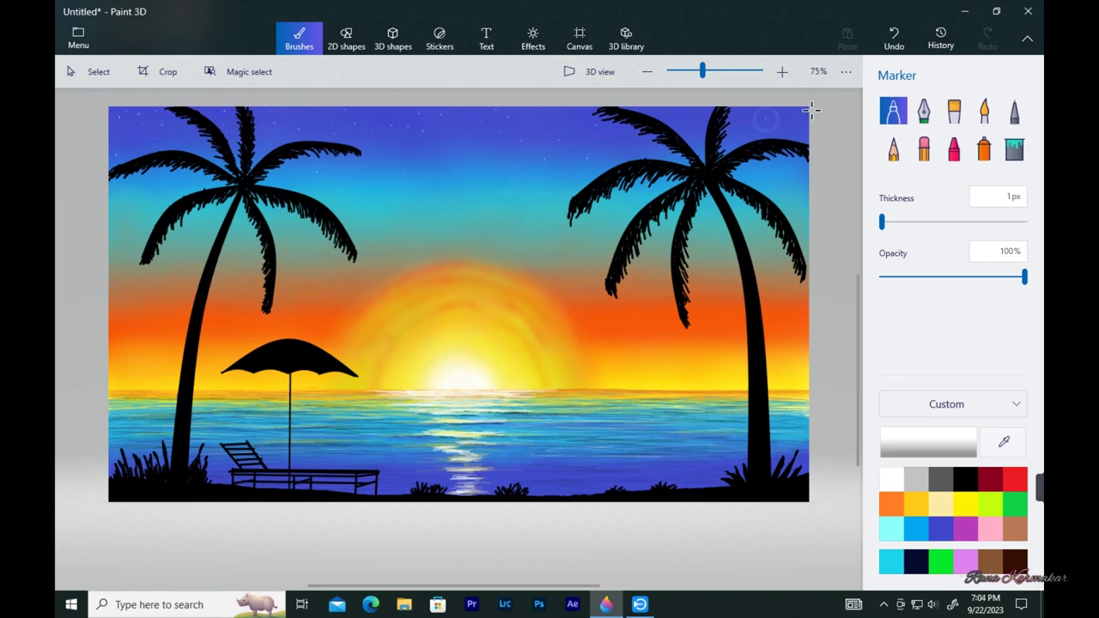
click(693, 123)
click(677, 123)
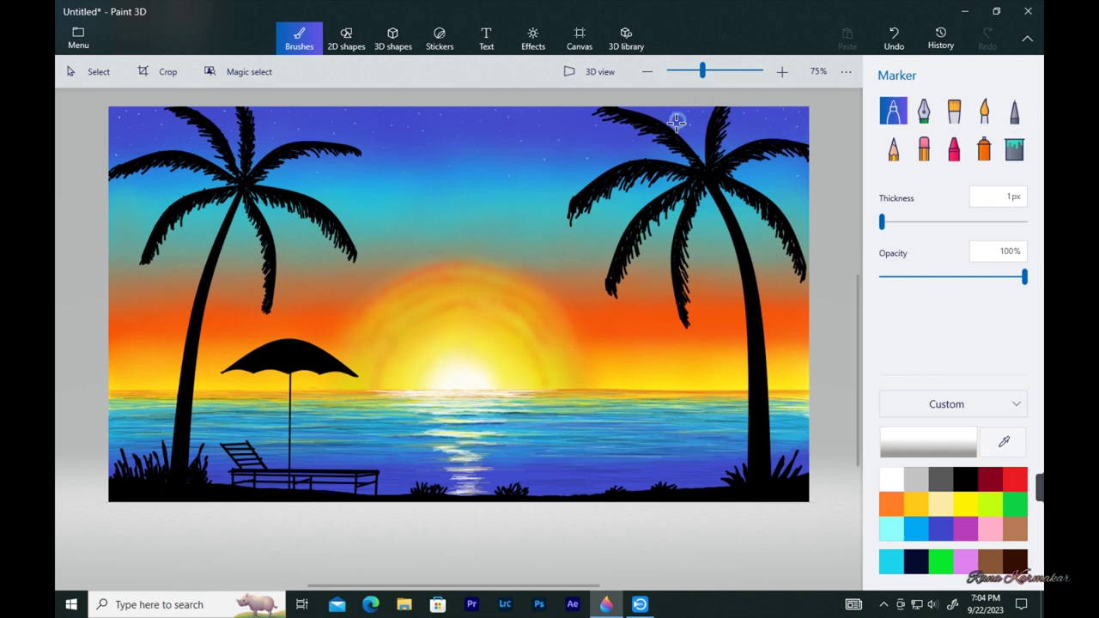
click(413, 145)
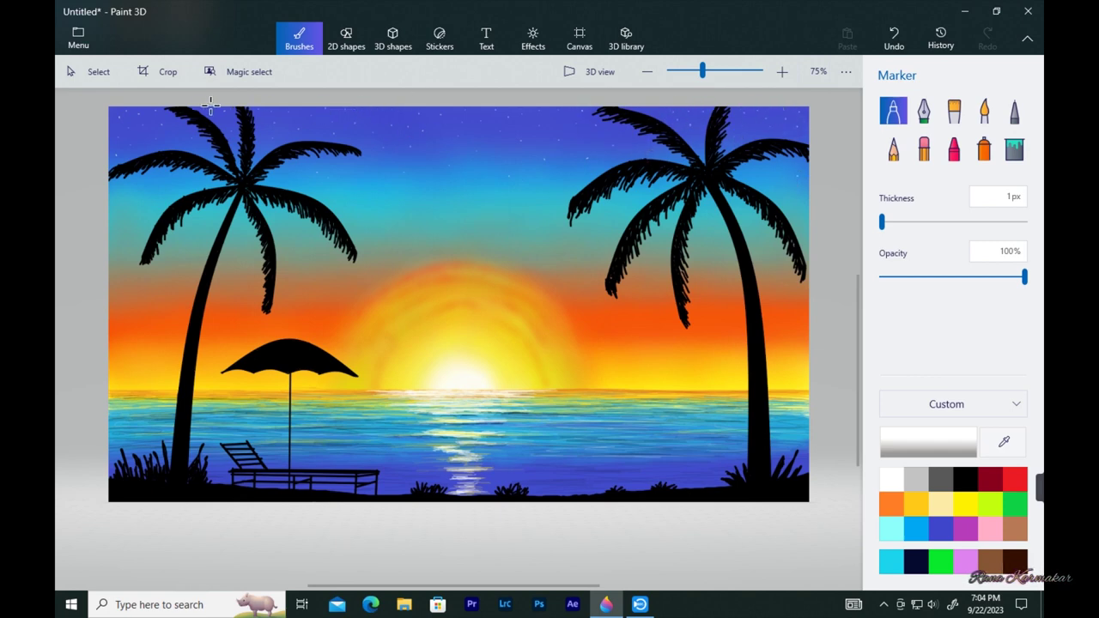
click(143, 138)
Choose dark grey and try signing the black ground beside the right palm with the 8 px Calligraphy pen, undoing the strokes.
triple_click(785, 72)
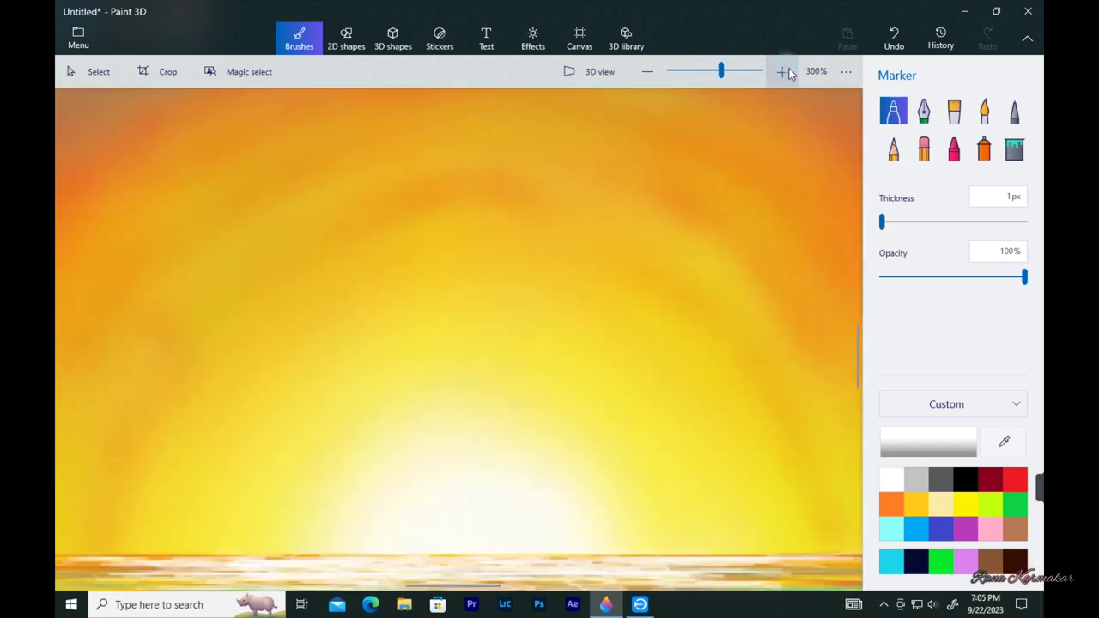
click(785, 73)
drag(484, 586, 660, 584)
drag(857, 383, 849, 460)
click(924, 111)
drag(887, 222, 857, 230)
click(942, 480)
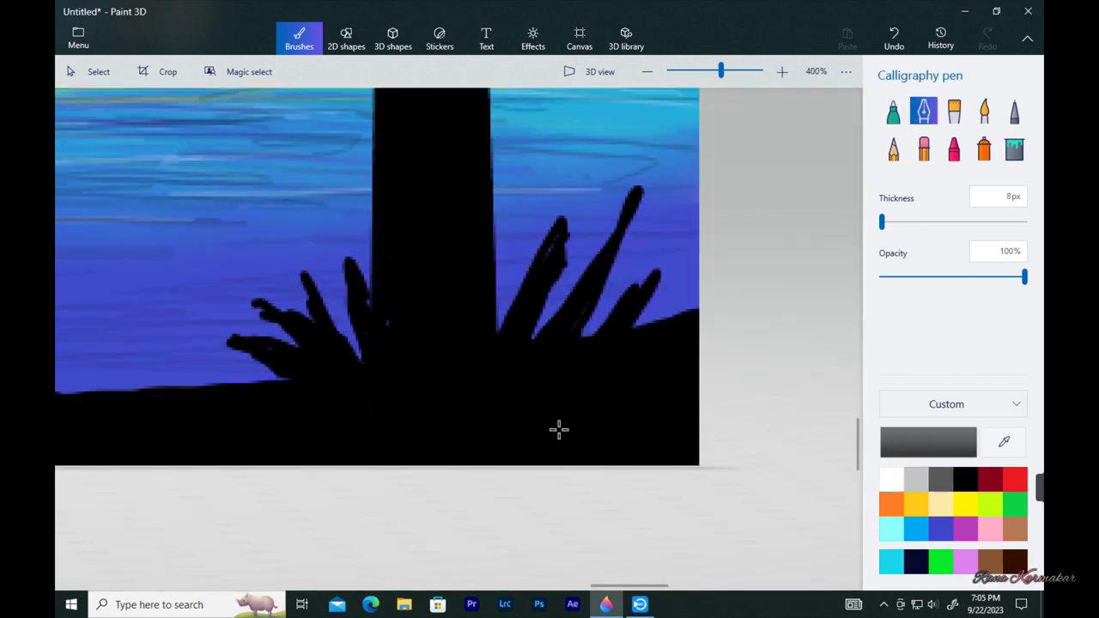
drag(559, 418, 581, 462)
key(ctrl+z)
Write the artist's underlined signature in dark grey on the black ground beside the right palm with the 2 px Pixel pen.
click(1015, 111)
drag(888, 223, 883, 222)
drag(559, 416, 570, 444)
drag(542, 413, 671, 388)
scroll(658, 415, down, 8)
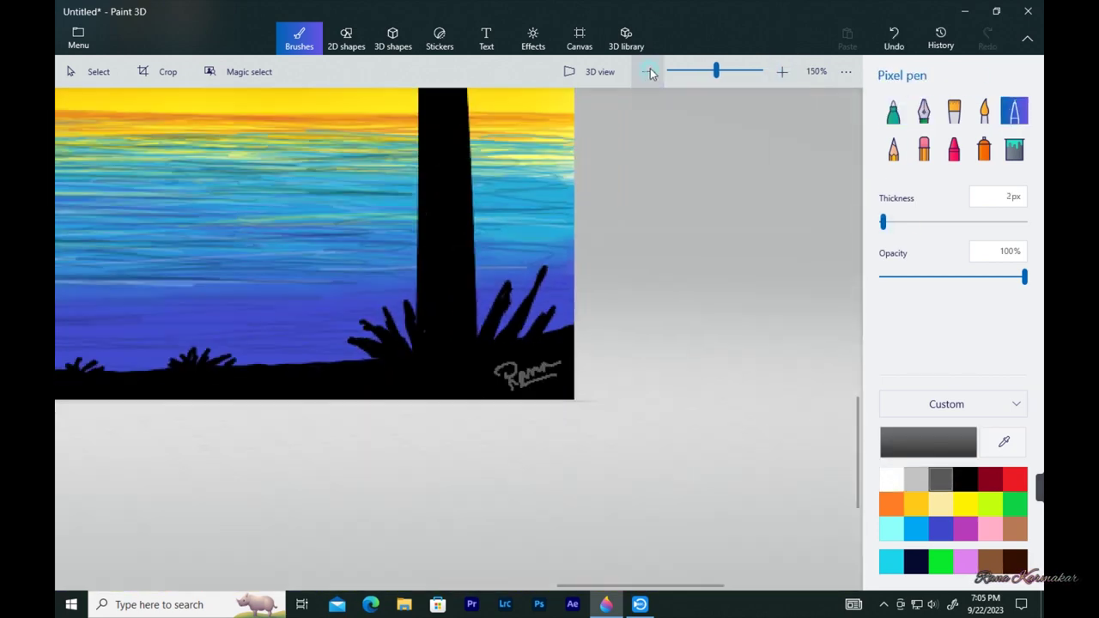